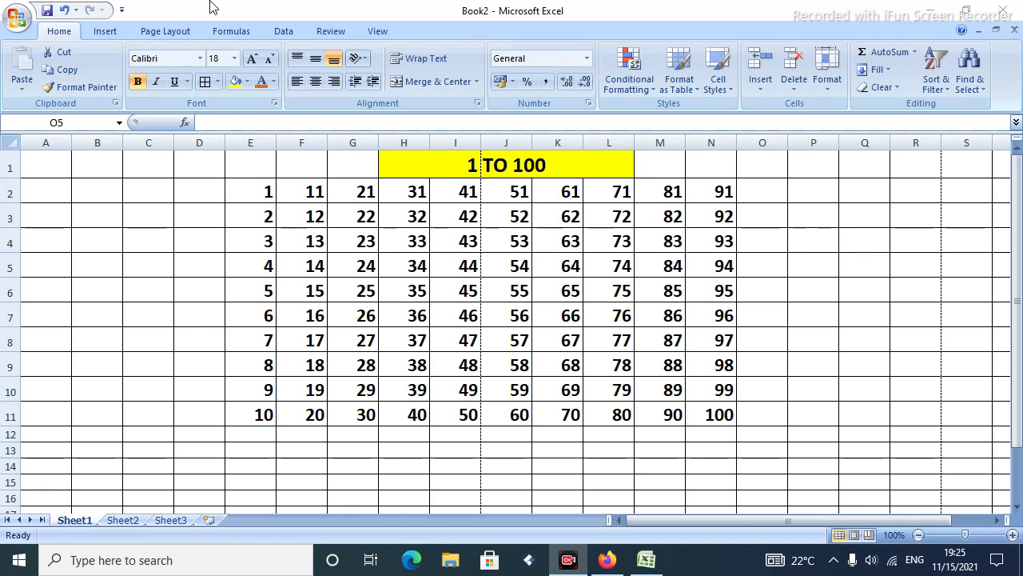
Switch to the Page Layout ribbon for the 1 TO 100 table
{"action": "left_click", "coordinate": [160, 32]}
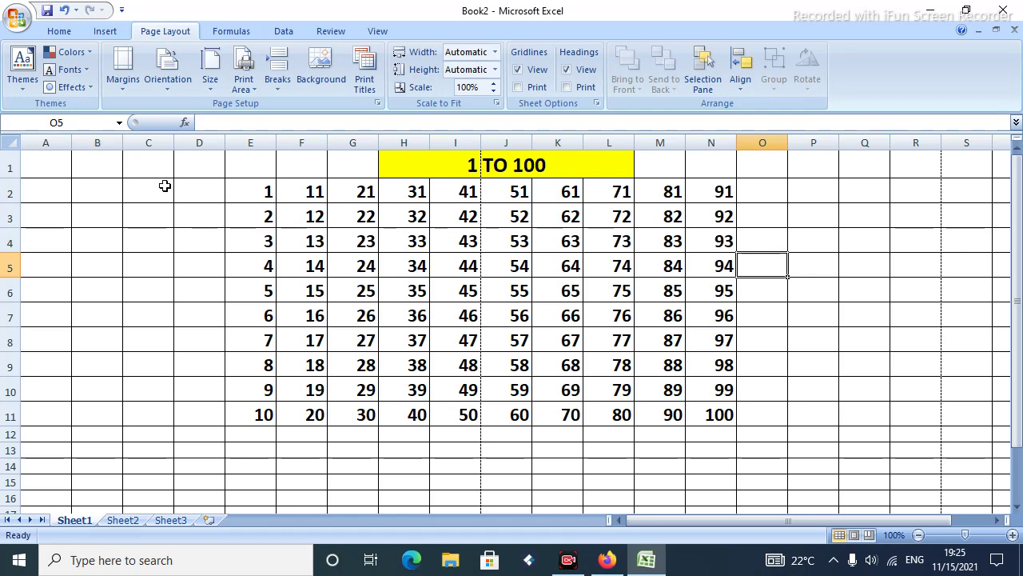
Select the E1:N11 table, browse the theme Colors and Effects galleries, then show the Themes gallery
{"action": "left_click", "coordinate": [70, 52]}
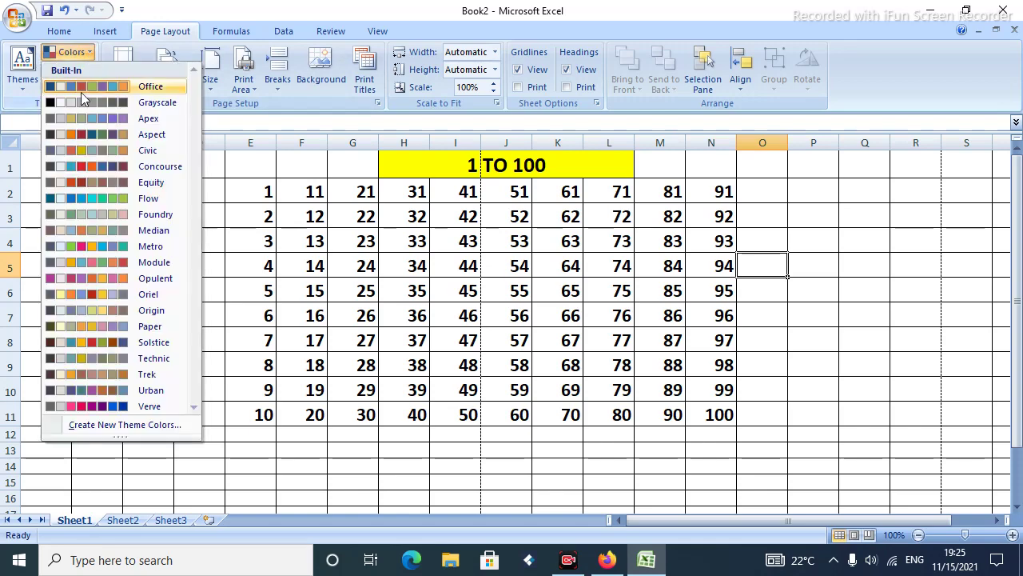
{"action": "left_click", "coordinate": [264, 184]}
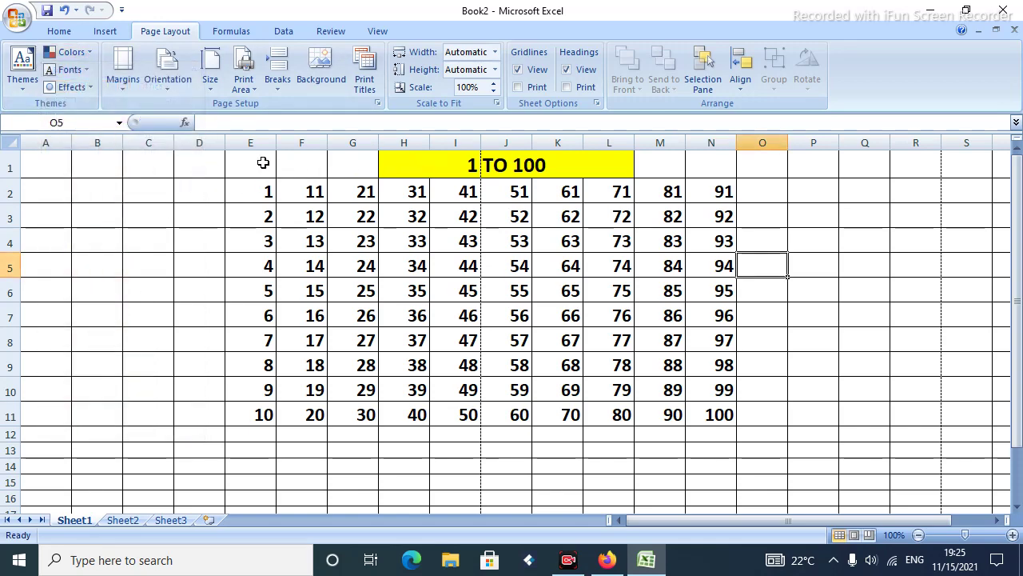
{"action": "mouse_move", "coordinate": [263, 164]}
{"action": "left_mouse_down"}
{"action": "mouse_move", "coordinate": [366, 243]}
{"action": "mouse_move", "coordinate": [696, 411]}
{"action": "left_mouse_up"}
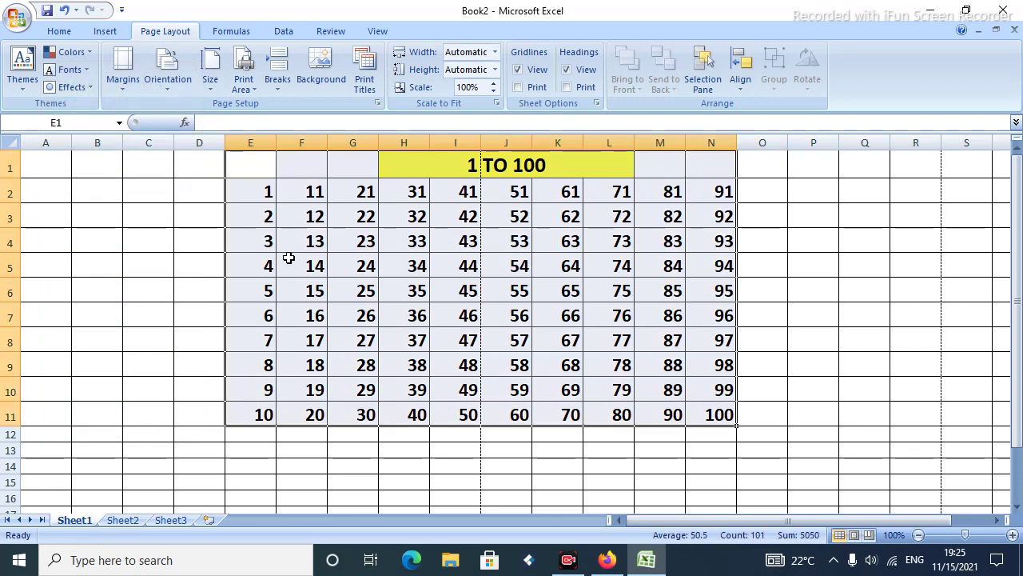
{"action": "left_click", "coordinate": [90, 88]}
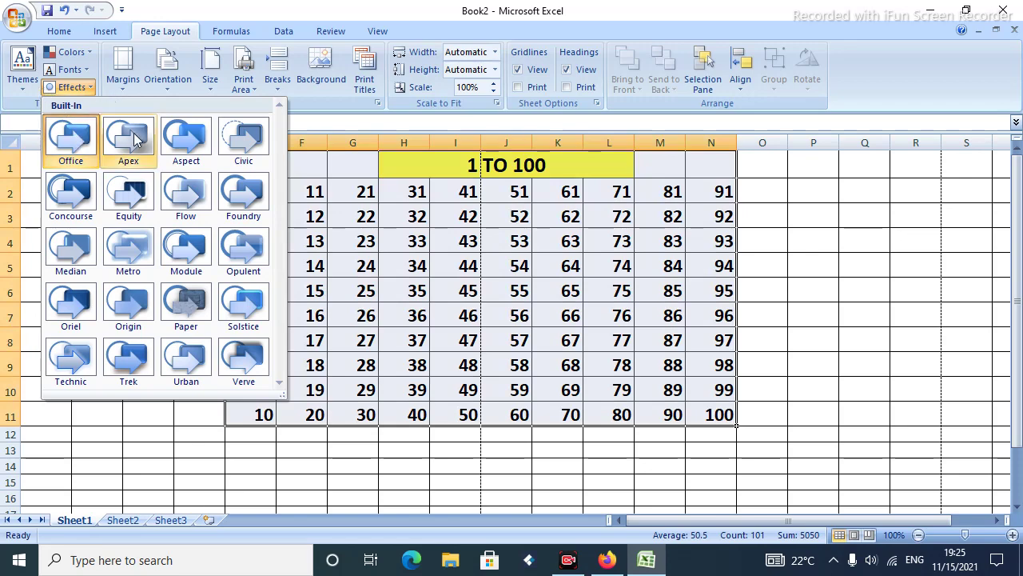
{"action": "left_click", "coordinate": [80, 356]}
{"action": "left_click", "coordinate": [24, 76]}
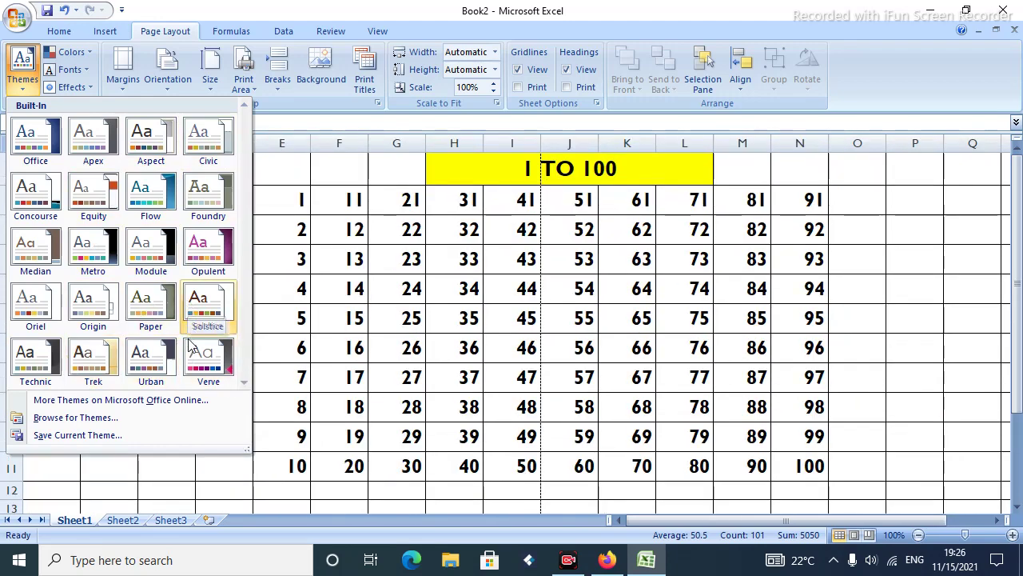
Apply the Metro theme to the workbook
{"action": "left_click", "coordinate": [113, 276]}
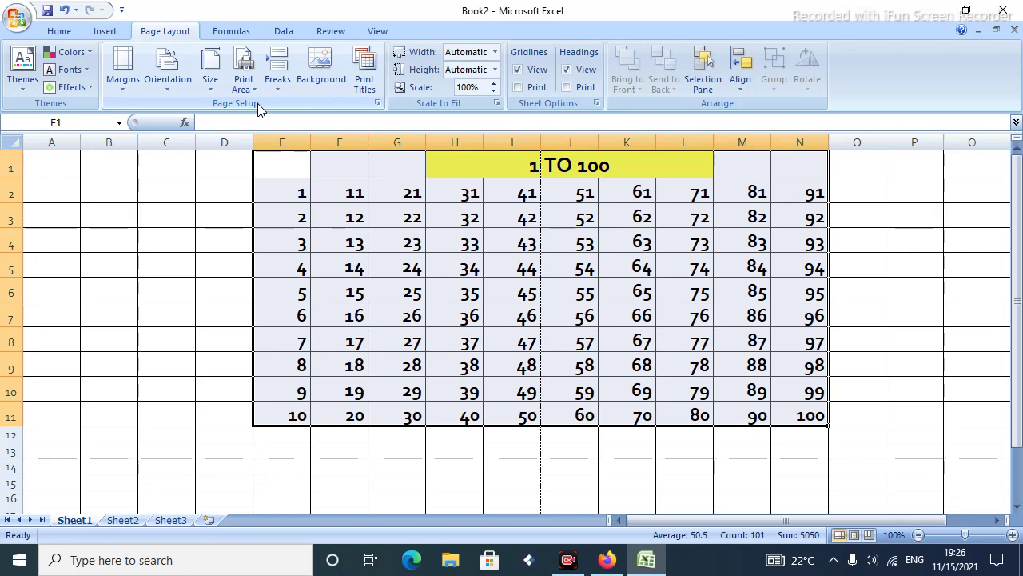
Deselect the table by picking C1, then choose Custom Margins from the Margins presets
{"action": "left_click", "coordinate": [125, 84]}
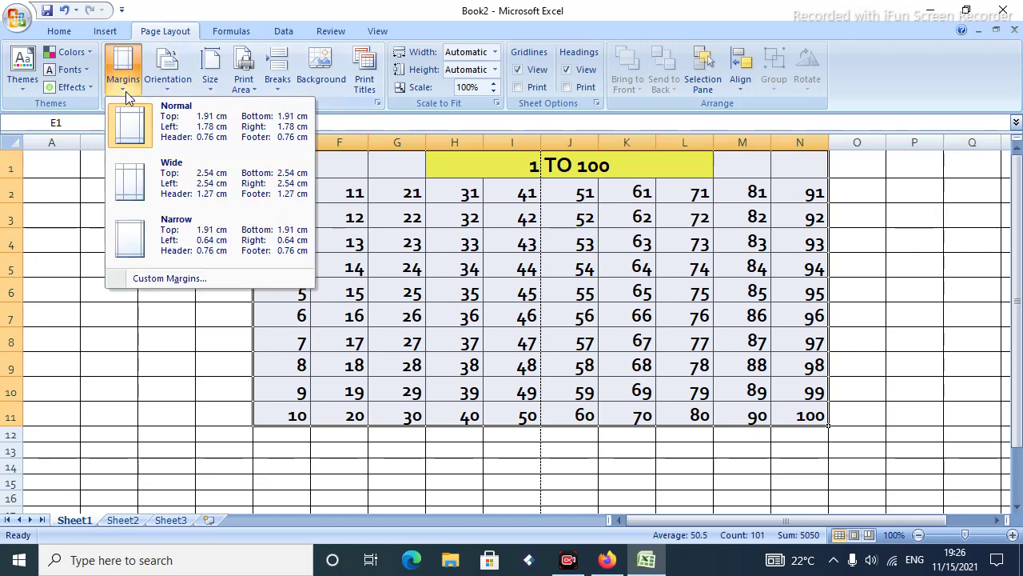
{"action": "left_click", "coordinate": [112, 312]}
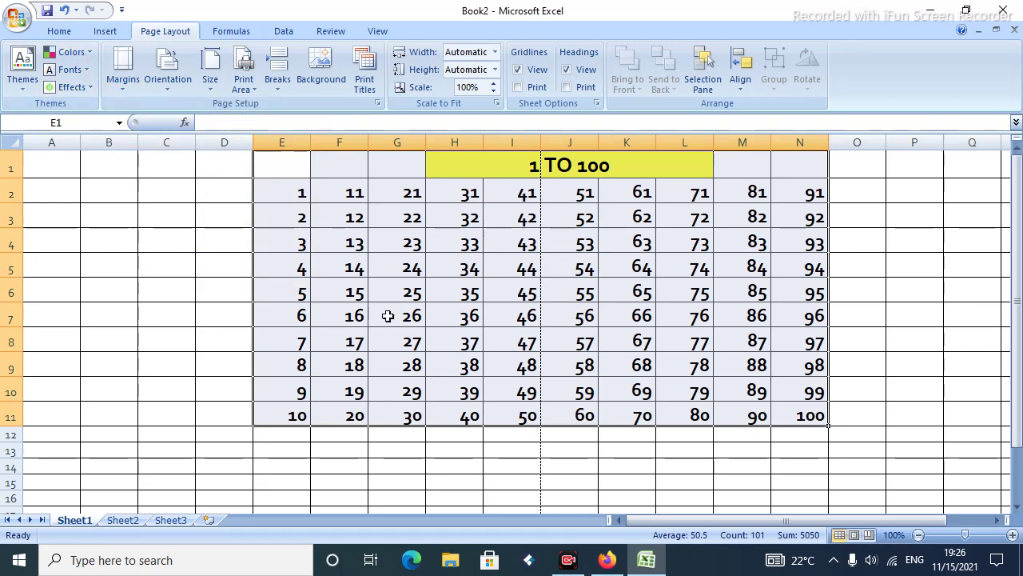
{"action": "left_click", "coordinate": [183, 176]}
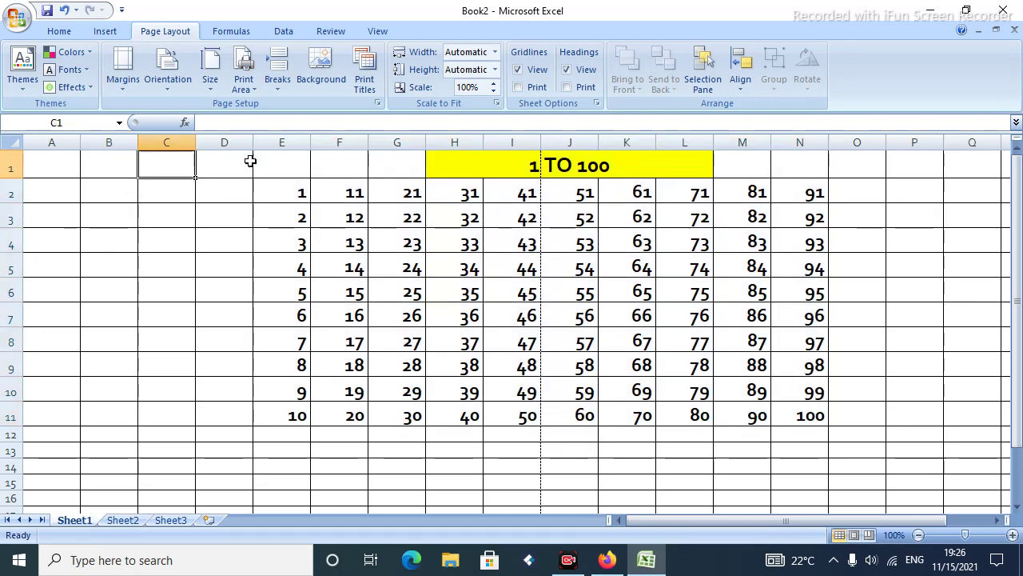
{"action": "left_click", "coordinate": [129, 89]}
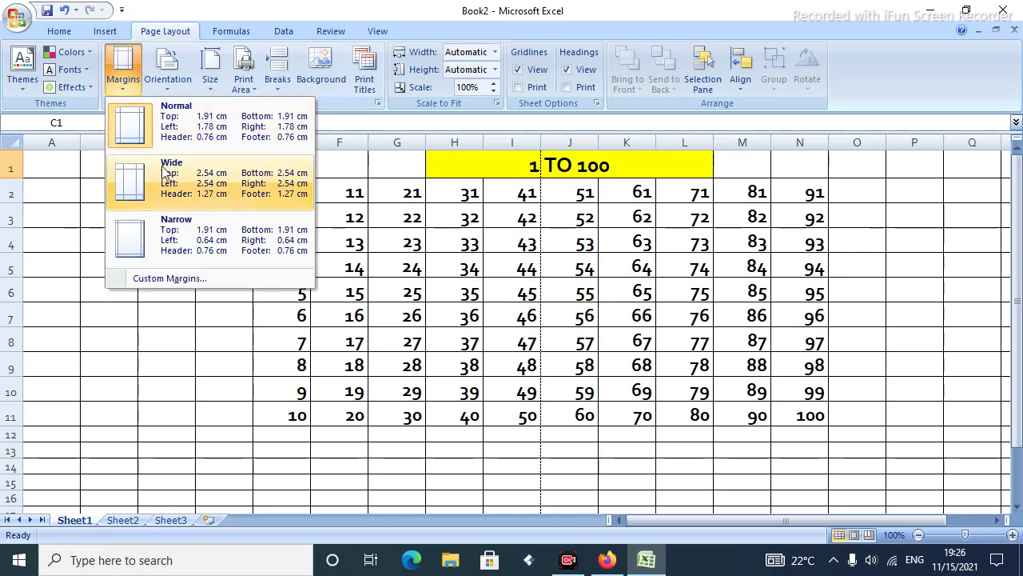
{"action": "left_click", "coordinate": [163, 279]}
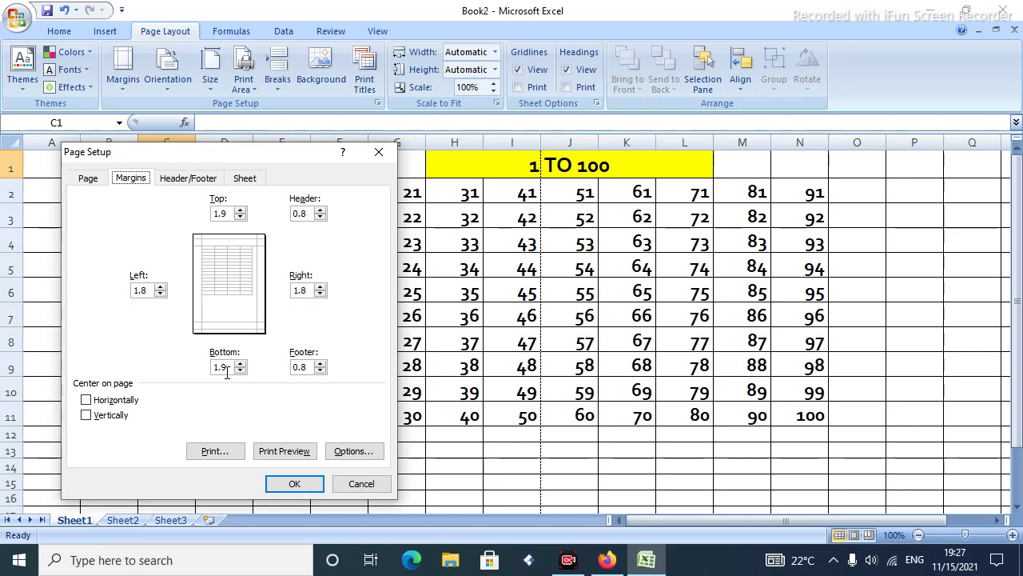
Try horizontal and vertical page centring, then turn both back off
{"action": "left_click", "coordinate": [87, 401]}
{"action": "left_click", "coordinate": [87, 416]}
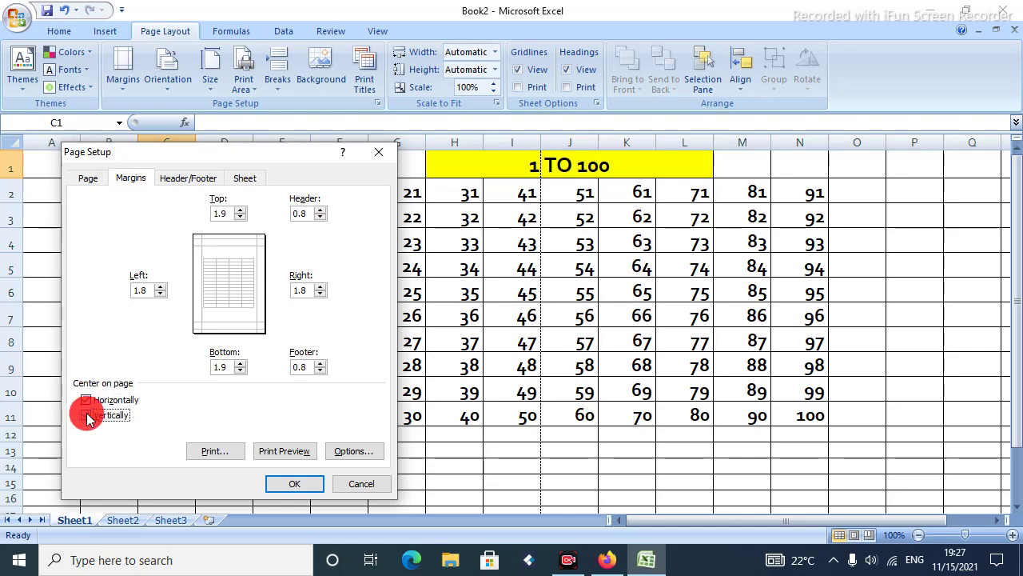
{"action": "left_click", "coordinate": [86, 400]}
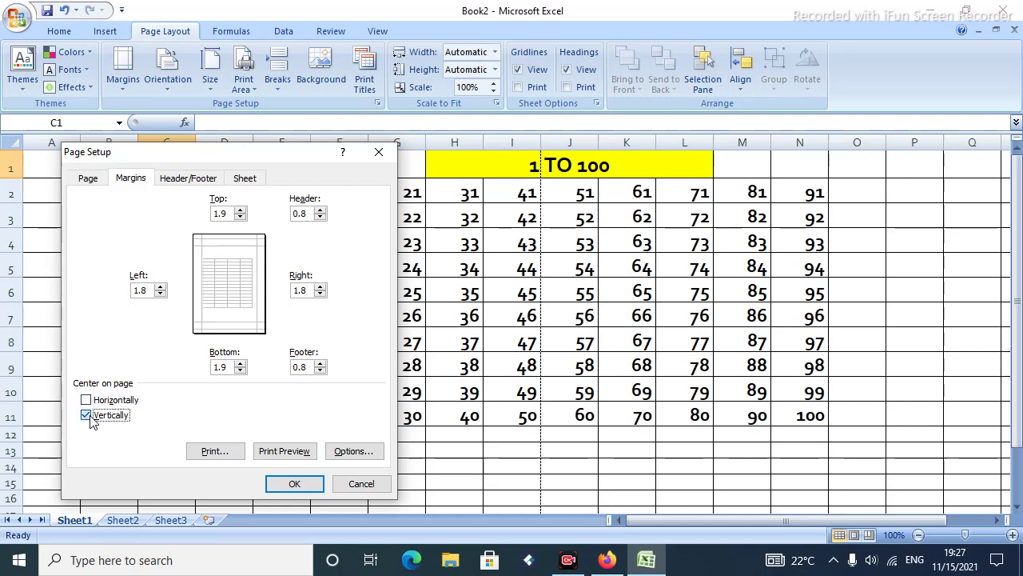
{"action": "left_click", "coordinate": [87, 416]}
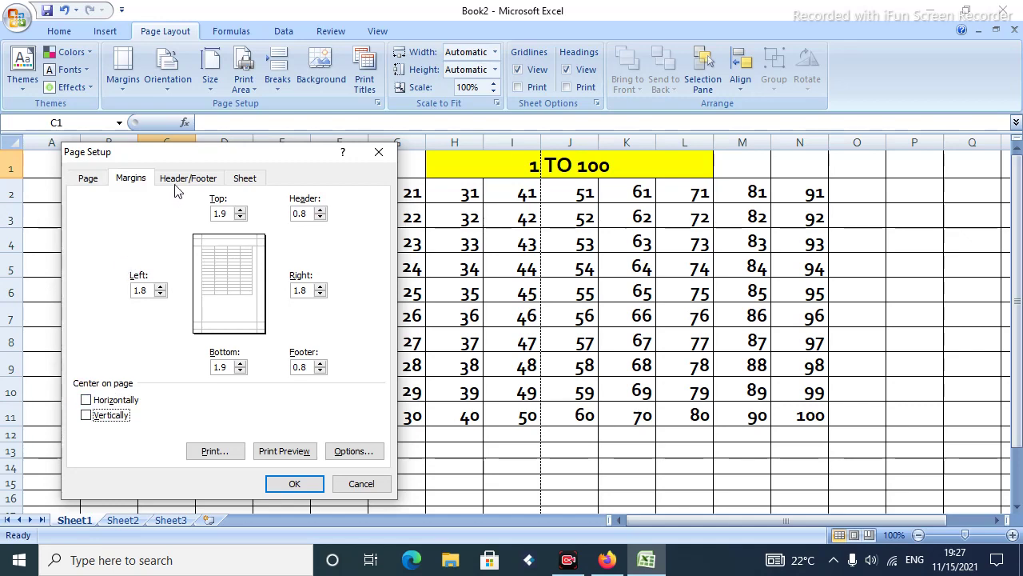
Review the Page Setup pages, keeping A4 210 x 297 mm as the paper size
{"action": "left_click", "coordinate": [128, 178]}
{"action": "left_click", "coordinate": [90, 180]}
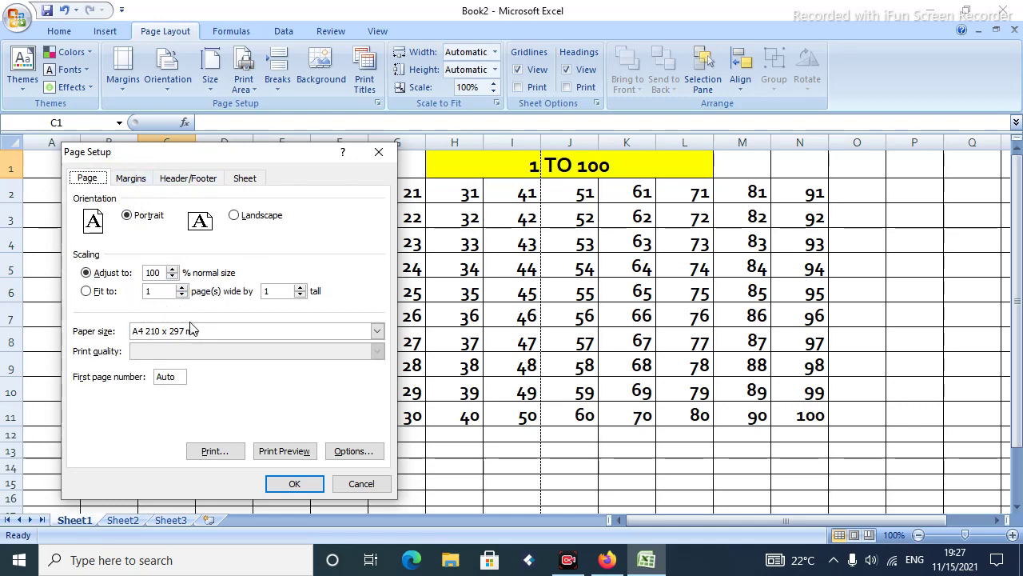
{"action": "left_click", "coordinate": [212, 334]}
{"action": "left_click", "coordinate": [212, 334]}
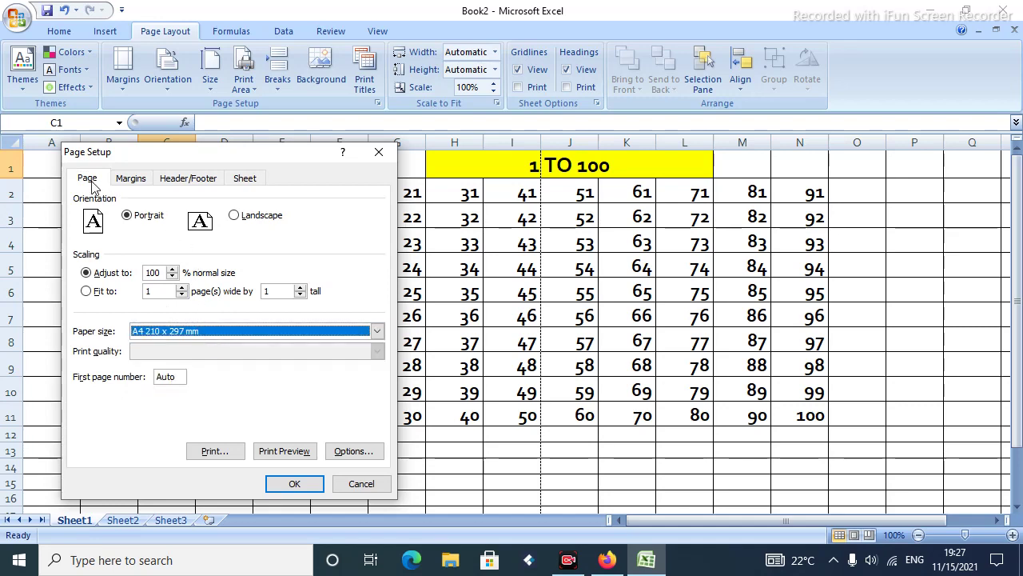
{"action": "left_click", "coordinate": [149, 182]}
{"action": "left_click", "coordinate": [175, 182]}
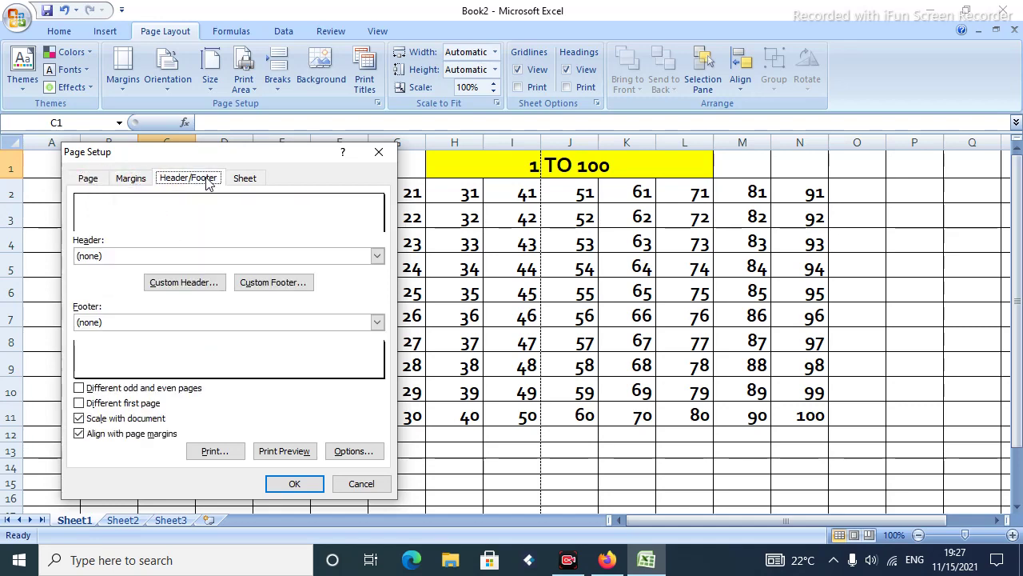
{"action": "left_click", "coordinate": [232, 183]}
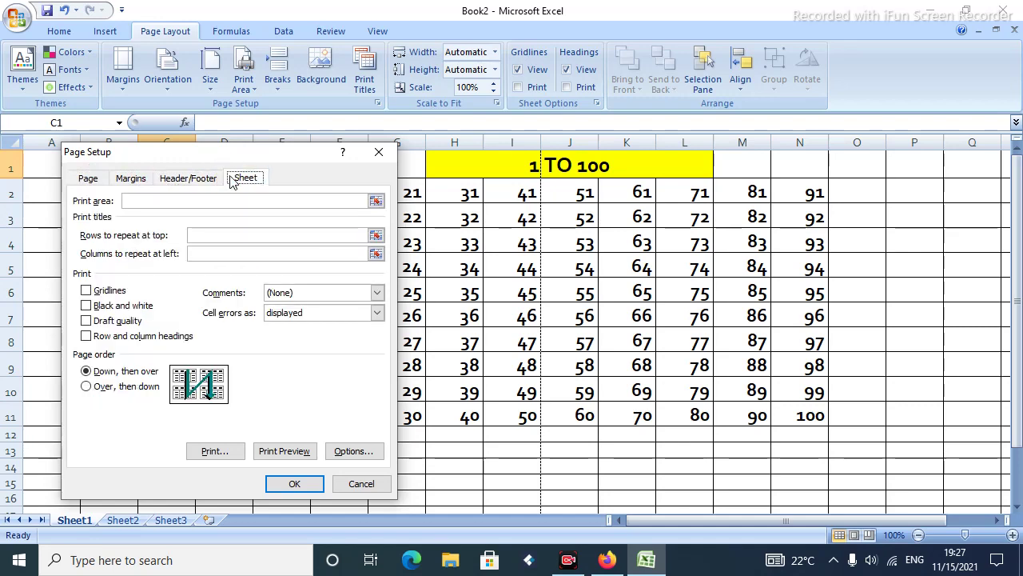
{"action": "left_click", "coordinate": [126, 180]}
{"action": "left_click", "coordinate": [90, 179]}
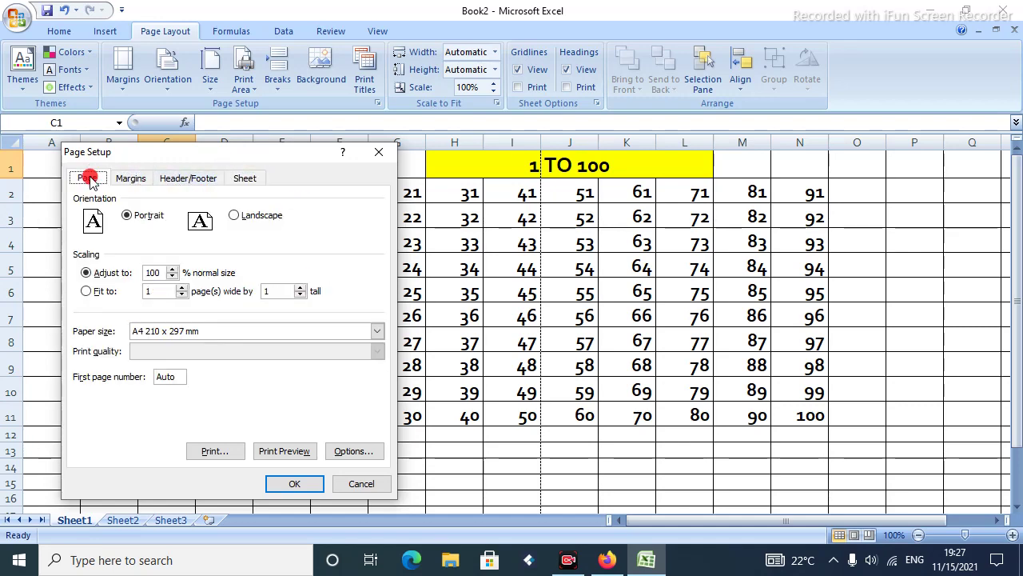
{"action": "left_click", "coordinate": [131, 182]}
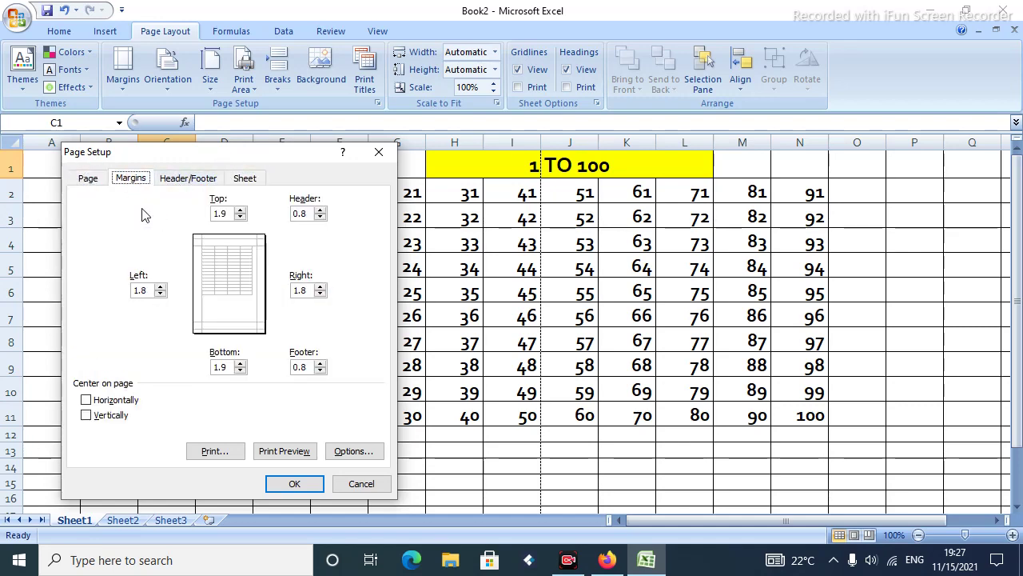
Set top and bottom margins to 1.4 and left and right margins to 1.3
{"action": "left_click", "coordinate": [240, 217]}
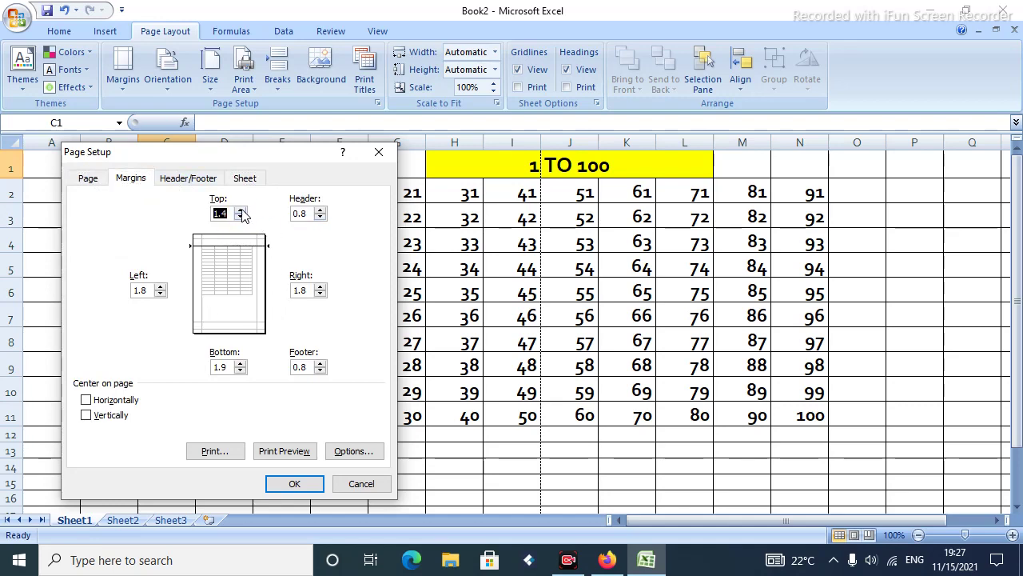
{"action": "left_click", "coordinate": [241, 210]}
{"action": "left_click", "coordinate": [240, 217]}
{"action": "left_click", "coordinate": [242, 210]}
{"action": "left_click", "coordinate": [240, 363]}
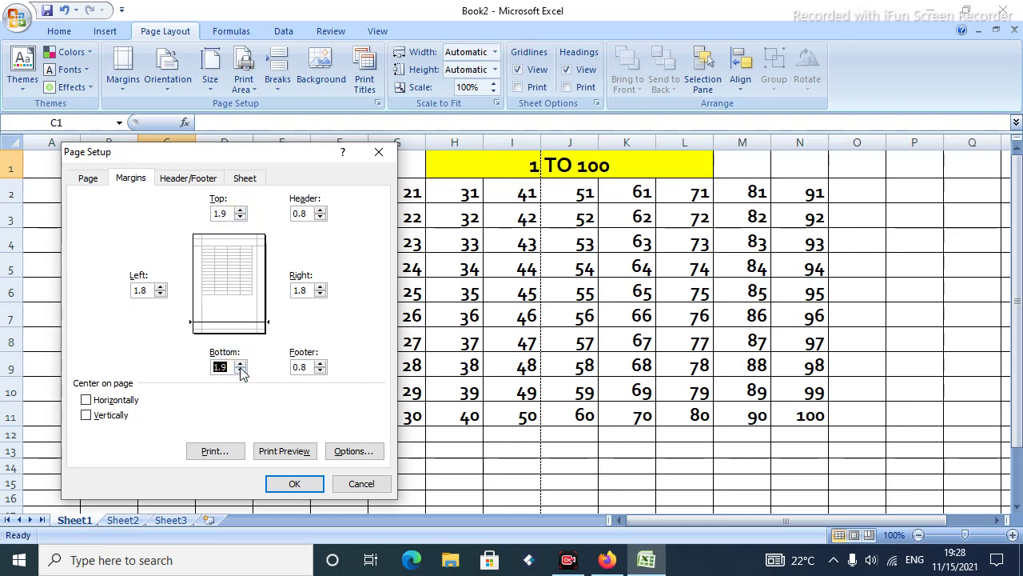
{"action": "left_click", "coordinate": [239, 217]}
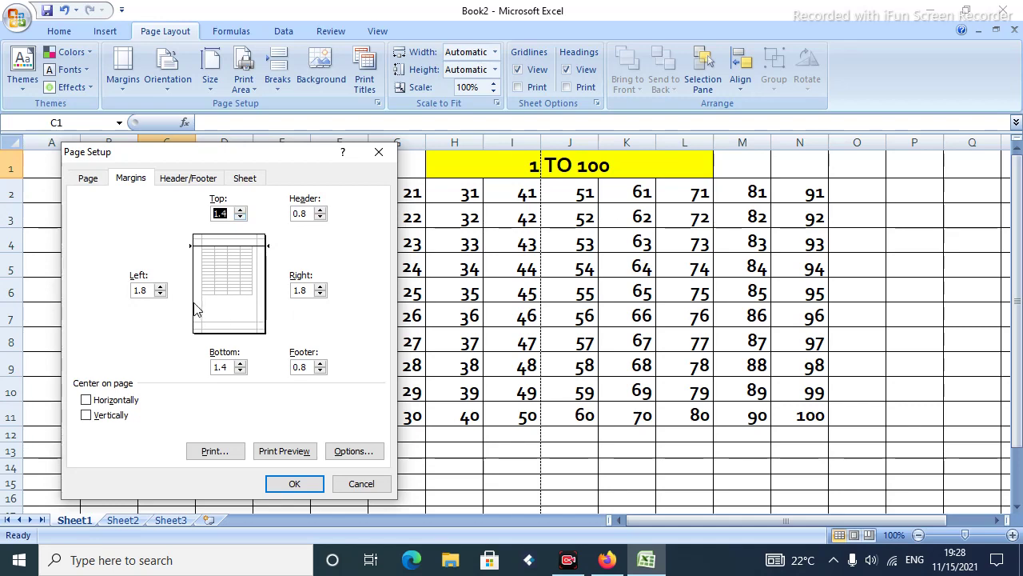
{"action": "left_click", "coordinate": [160, 295]}
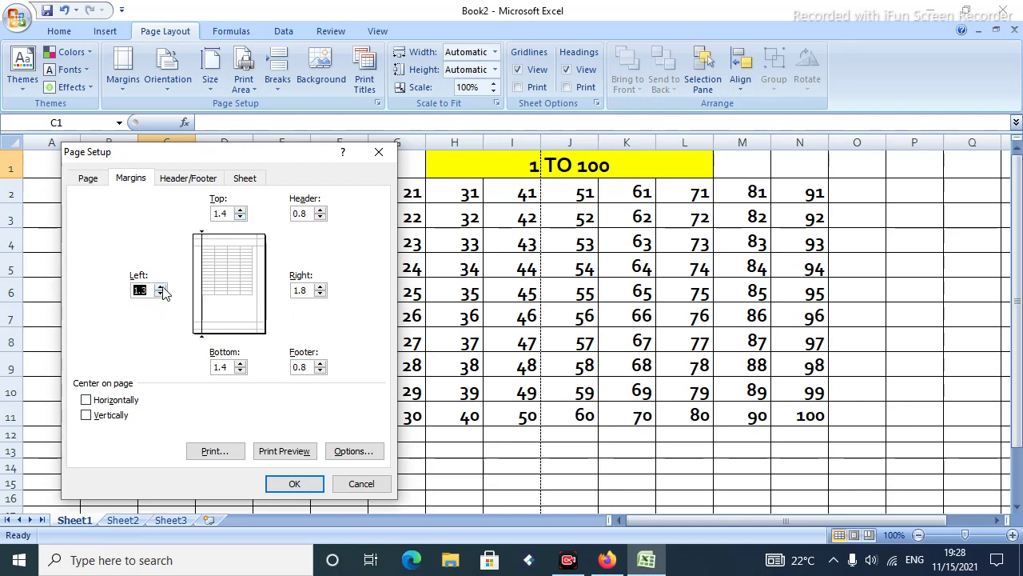
{"action": "left_click", "coordinate": [319, 294]}
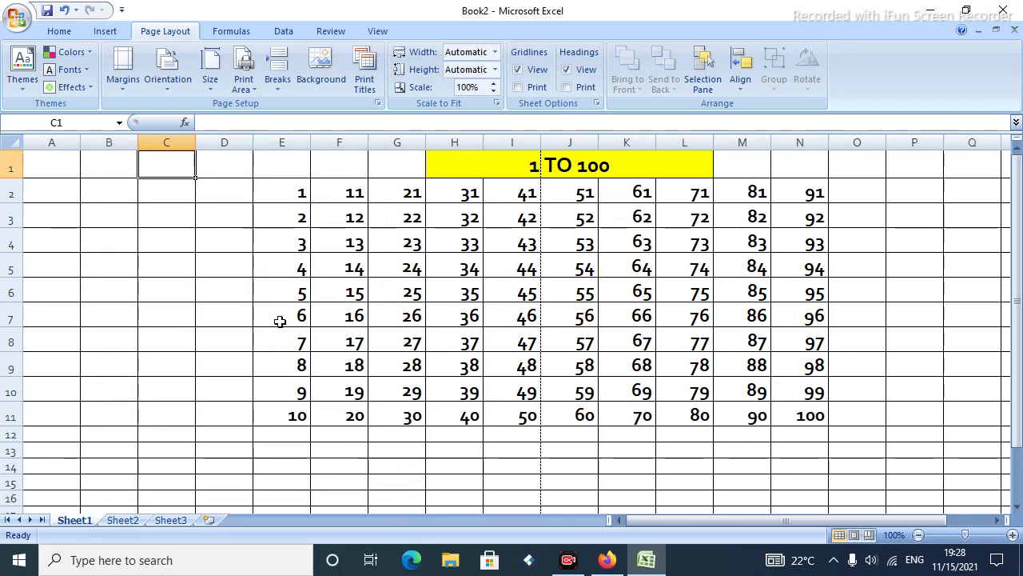
Glance at the margin presets, then show the Portrait and Landscape orientation options
{"action": "left_click", "coordinate": [127, 88]}
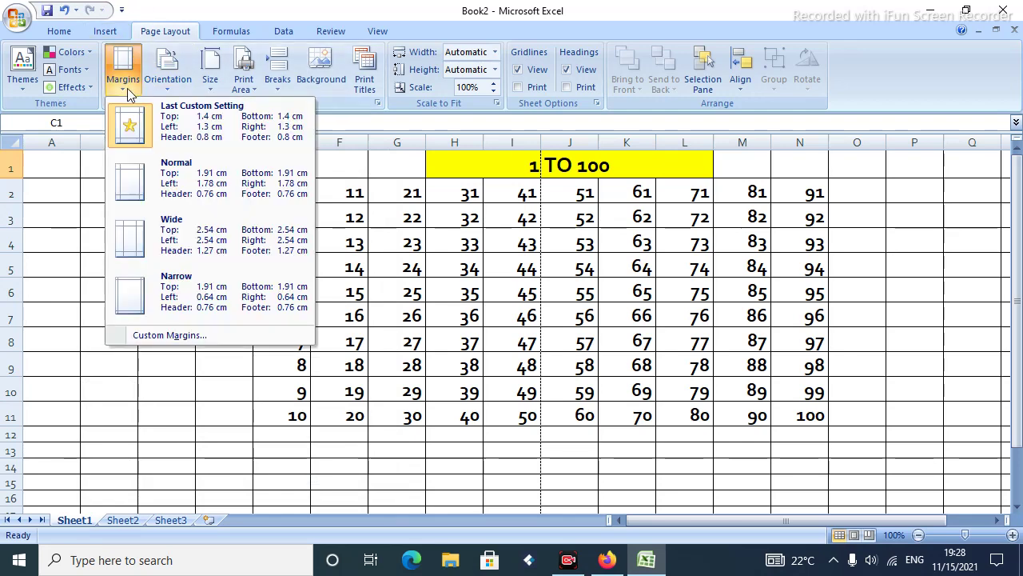
{"action": "left_click", "coordinate": [168, 89]}
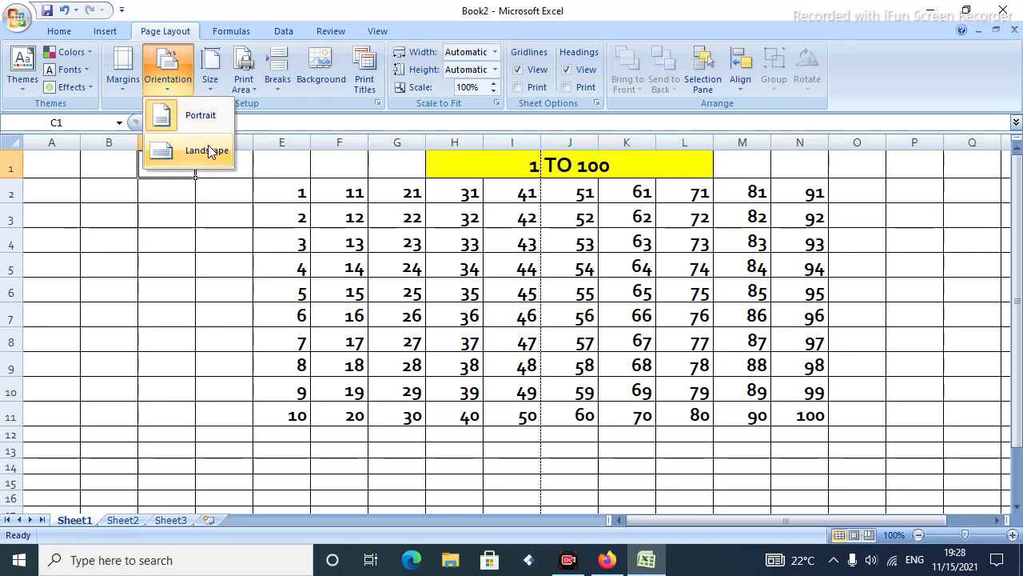
{"action": "left_click", "coordinate": [208, 200]}
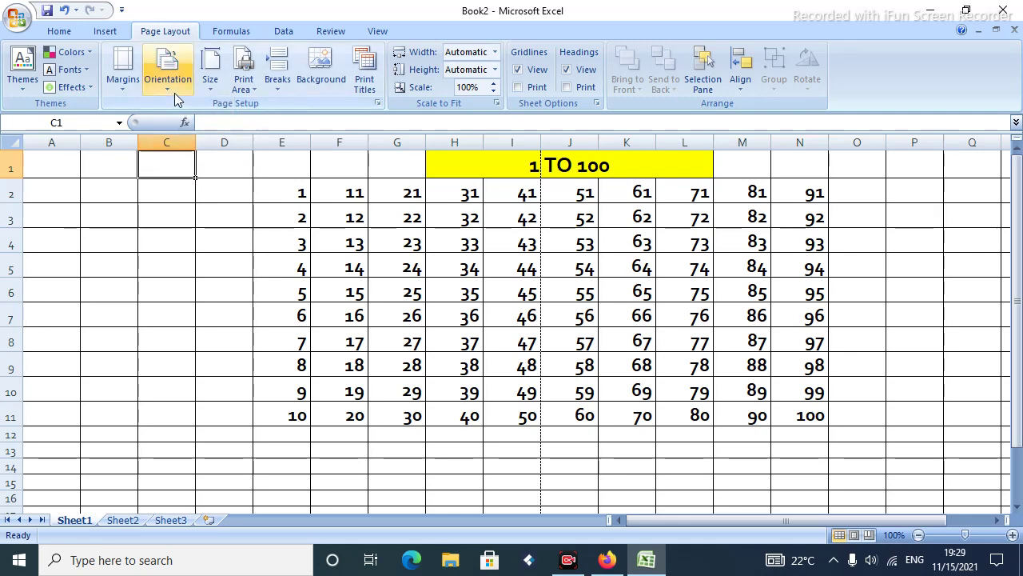
{"action": "left_click", "coordinate": [174, 92]}
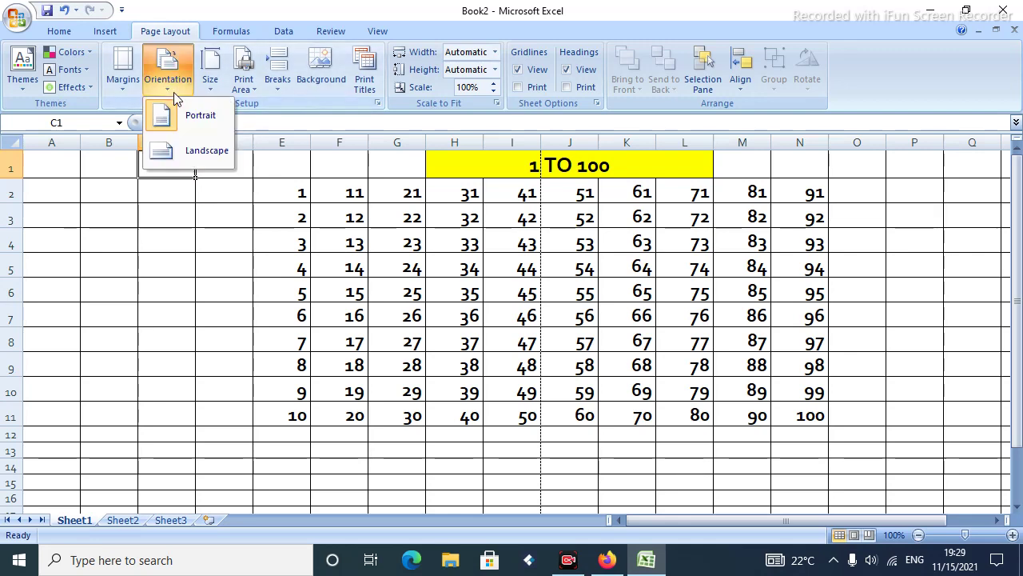
{"action": "left_click", "coordinate": [194, 151]}
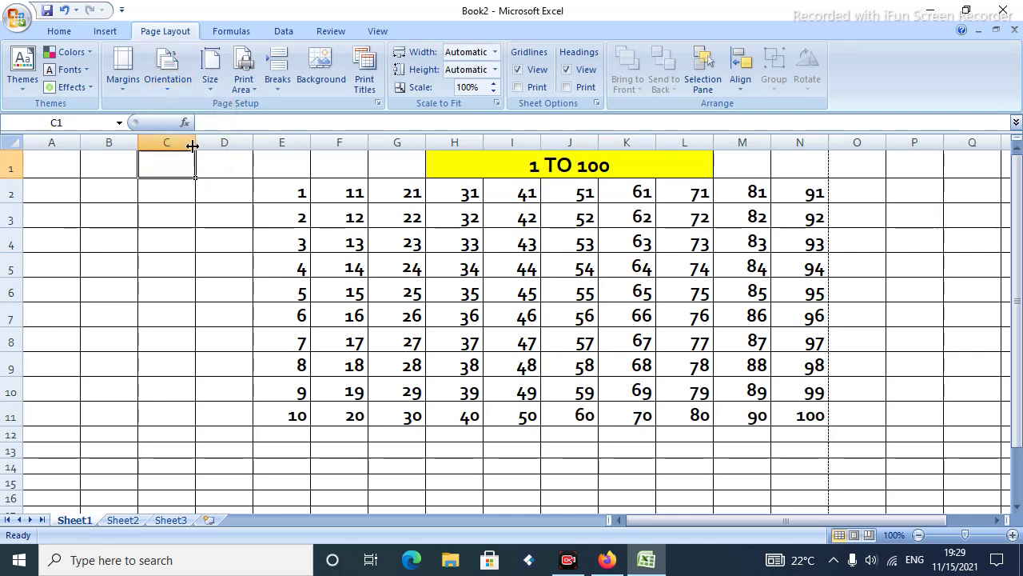
{"action": "left_click", "coordinate": [168, 78]}
{"action": "left_click", "coordinate": [205, 124]}
{"action": "left_click", "coordinate": [212, 93]}
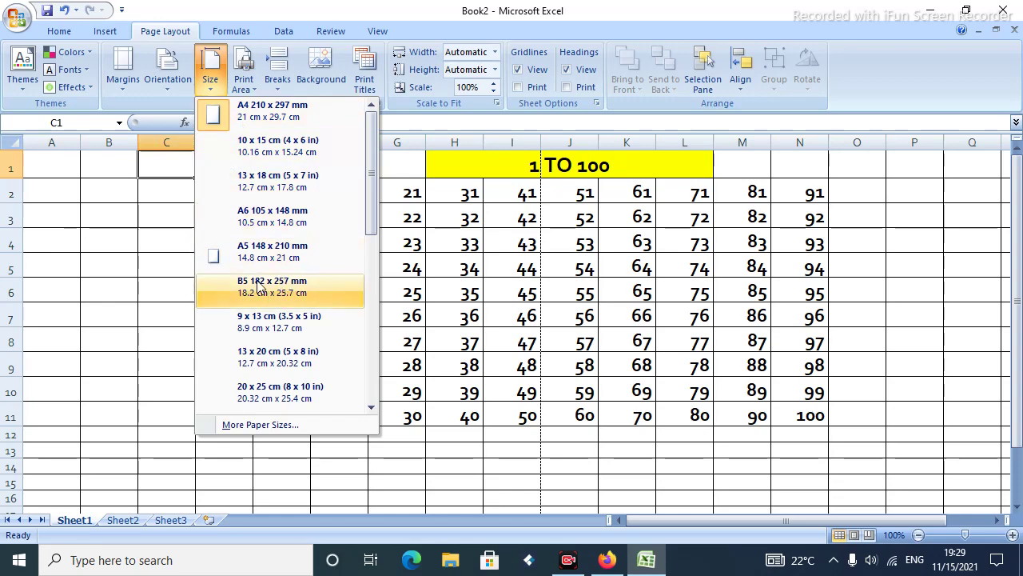
{"action": "left_click", "coordinate": [139, 242]}
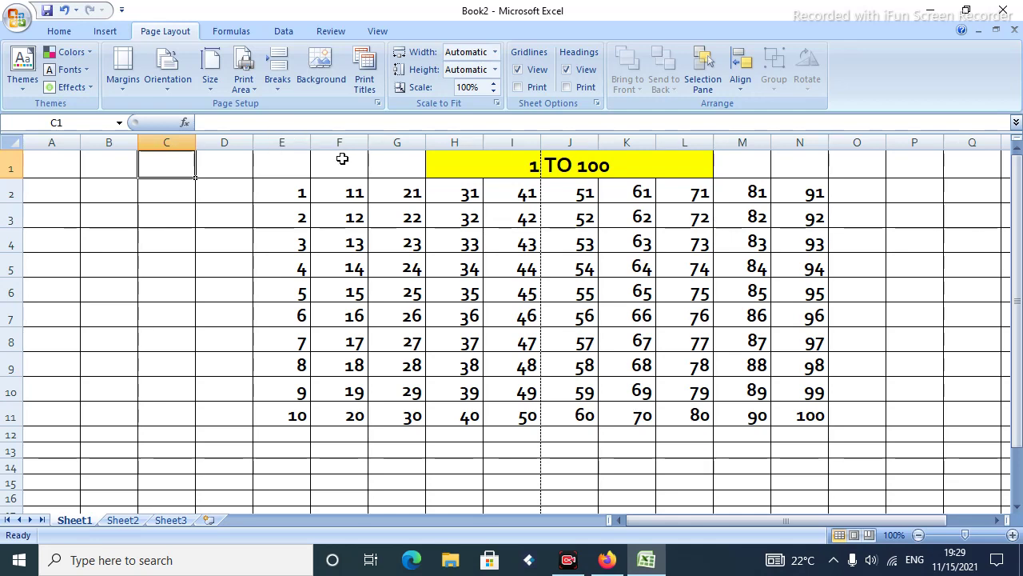
Set E1:N11 as the print area and reset all page breaks
{"action": "left_click_drag", "start_coordinate": [302, 158], "coordinate": [793, 413]}
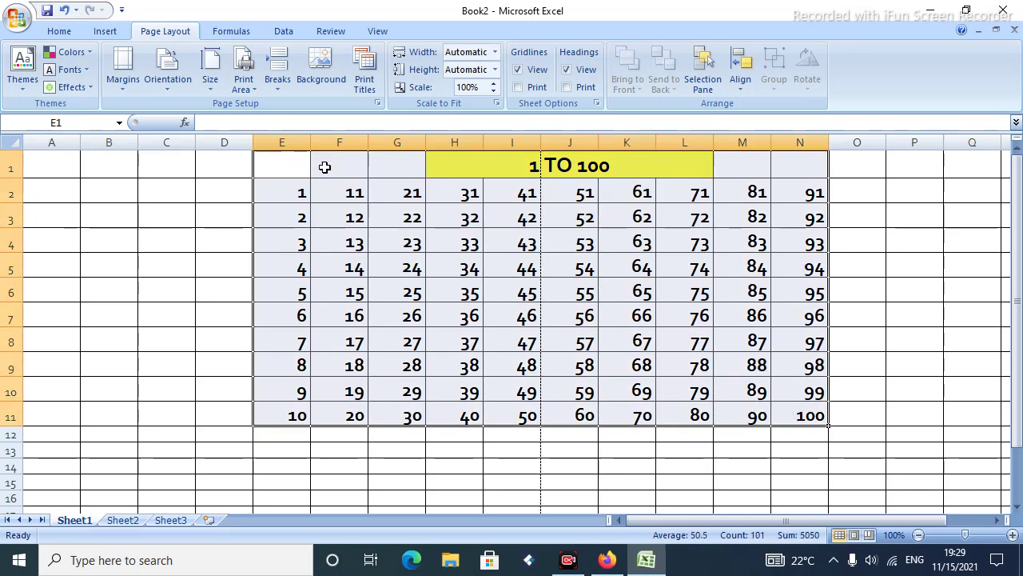
{"action": "left_click", "coordinate": [244, 84]}
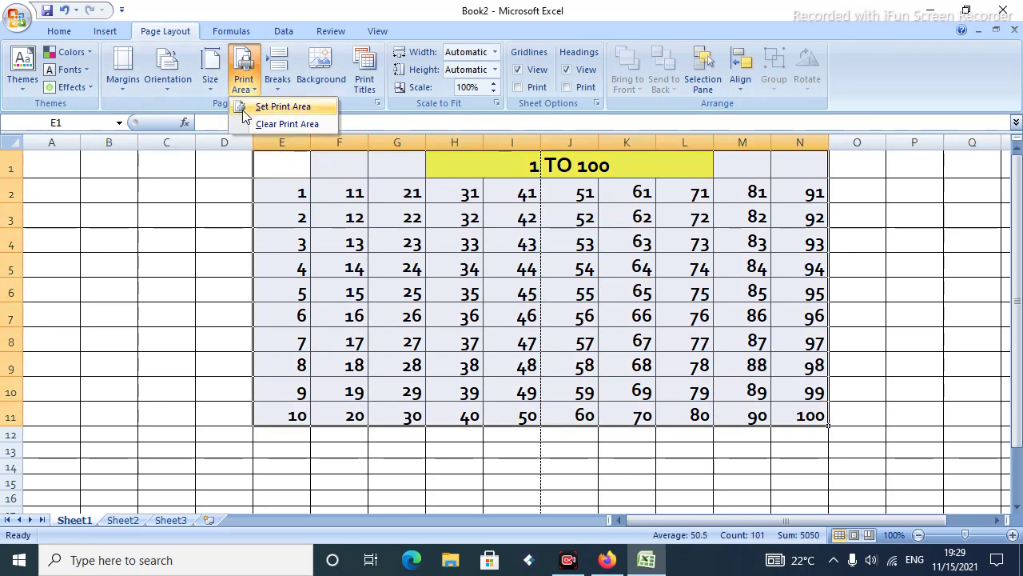
{"action": "left_click", "coordinate": [305, 110]}
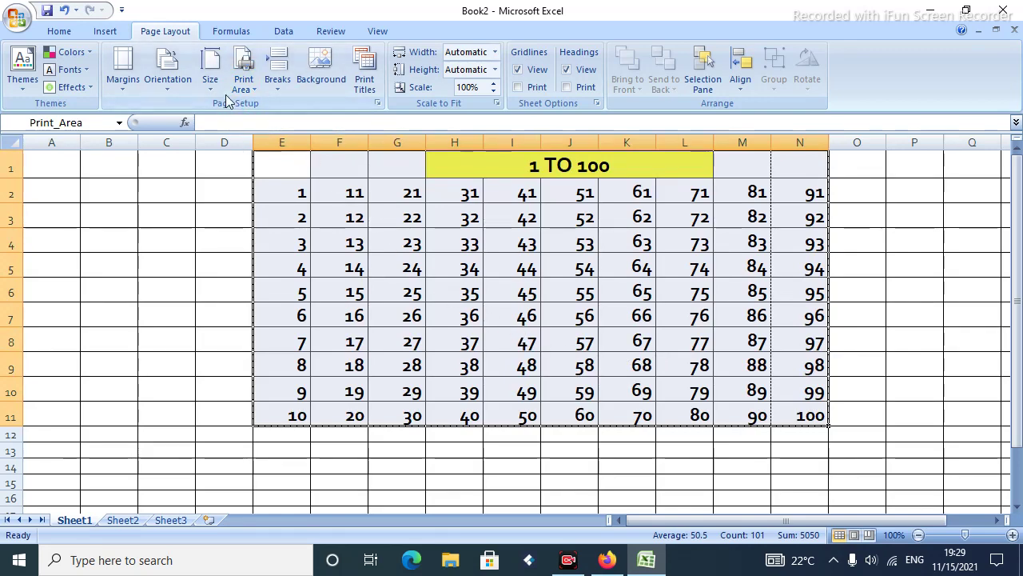
{"action": "left_click", "coordinate": [278, 80]}
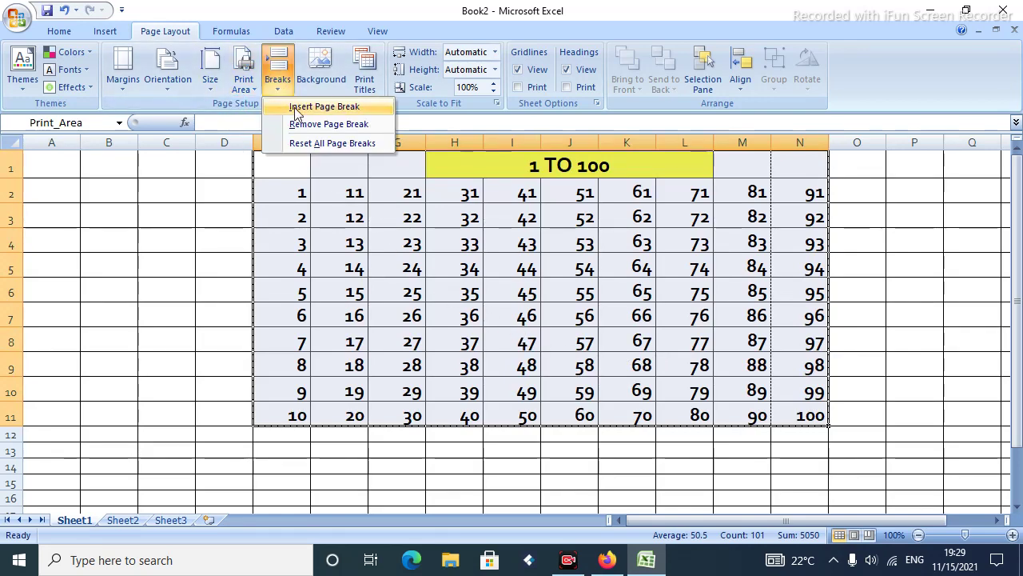
{"action": "left_click", "coordinate": [365, 145]}
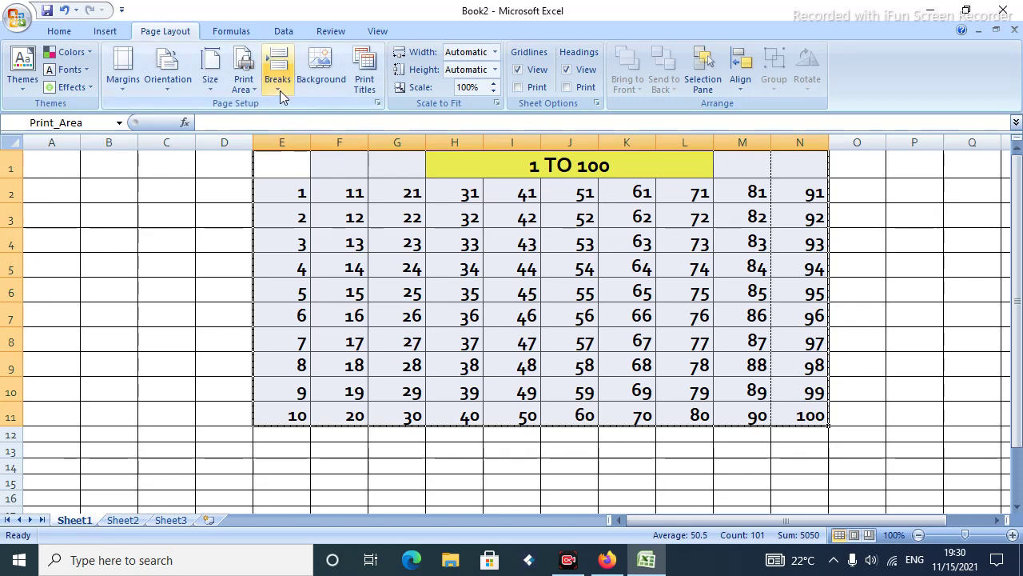
Apply the portrait photo from Saved Pictures as sheet background, then delete it
{"action": "left_click", "coordinate": [321, 68]}
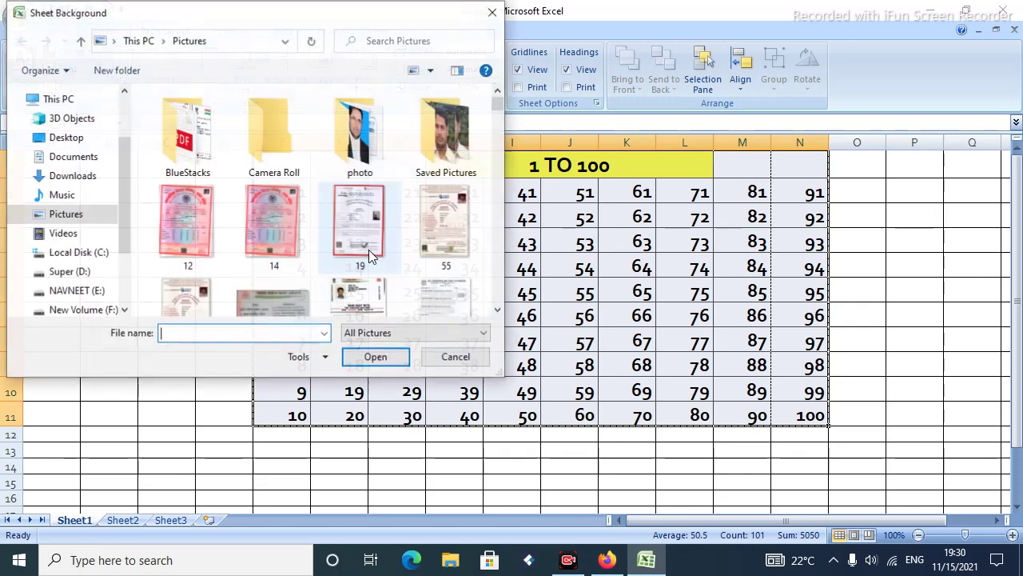
{"action": "double_click", "coordinate": [432, 145]}
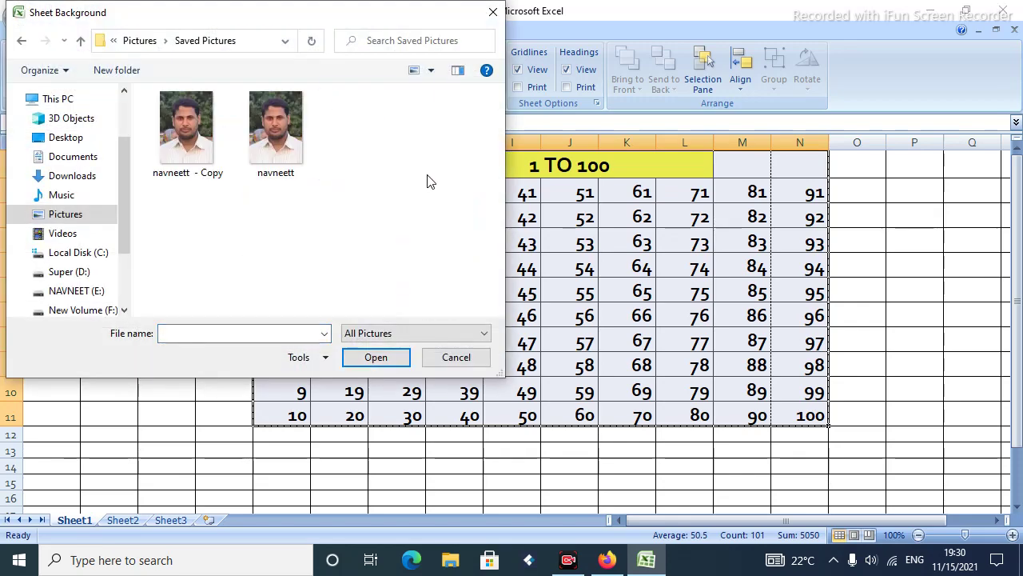
{"action": "left_click", "coordinate": [280, 131]}
{"action": "left_click", "coordinate": [376, 356]}
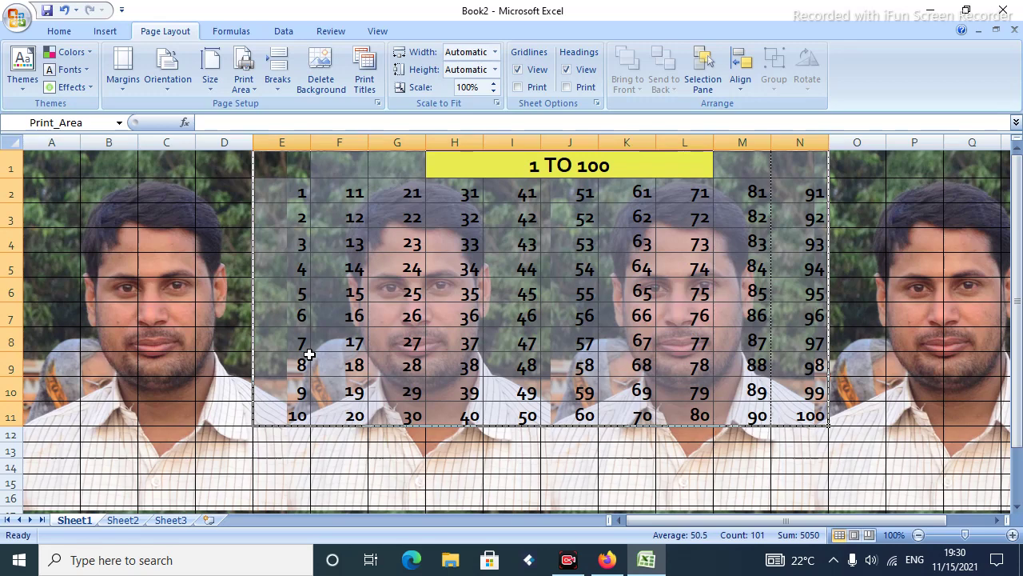
{"action": "left_click", "coordinate": [321, 80]}
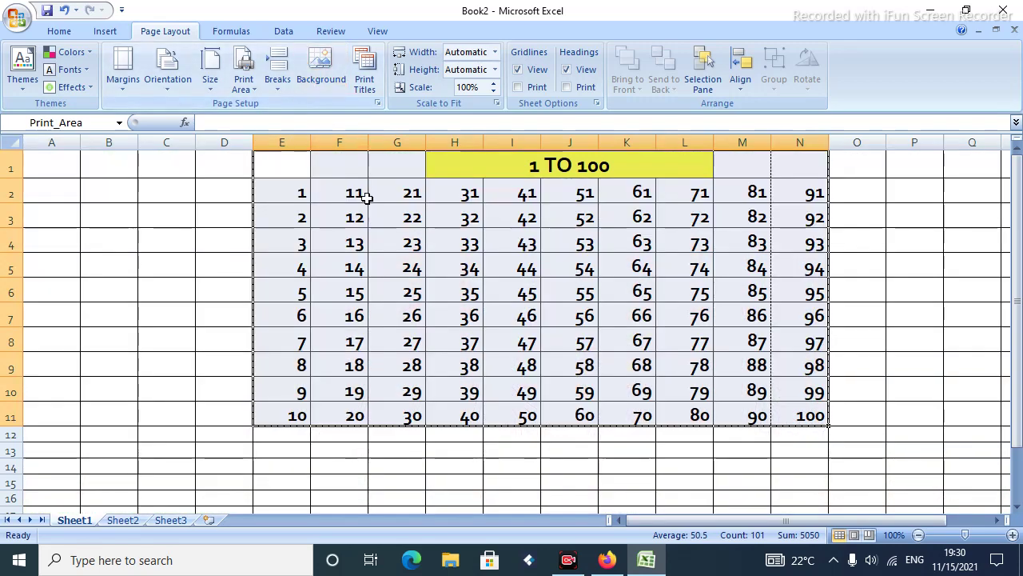
Set the copy of the portrait photo as sheet background, browsing with All Files
{"action": "left_click", "coordinate": [328, 76]}
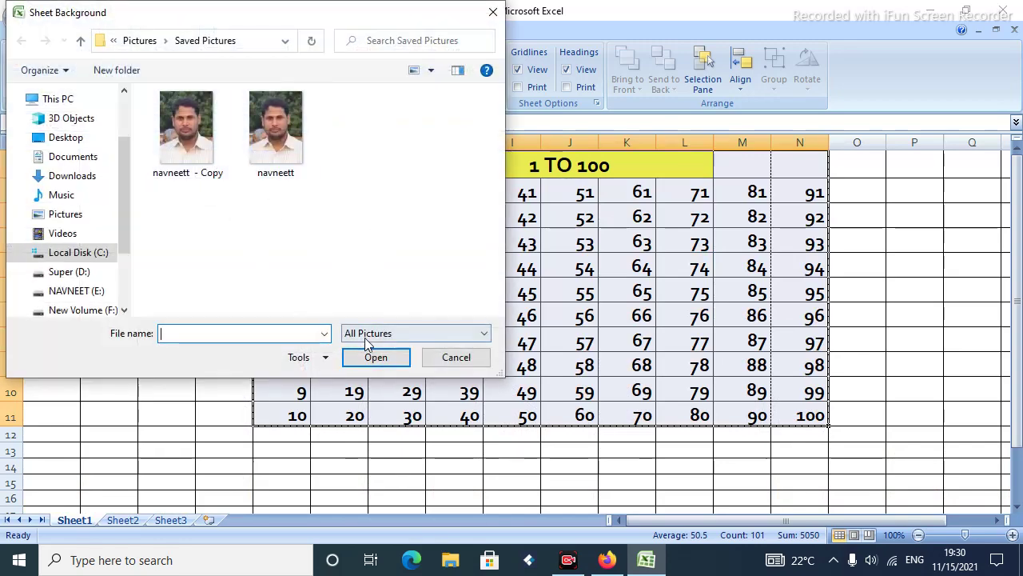
{"action": "left_click", "coordinate": [367, 336]}
{"action": "left_click", "coordinate": [373, 352]}
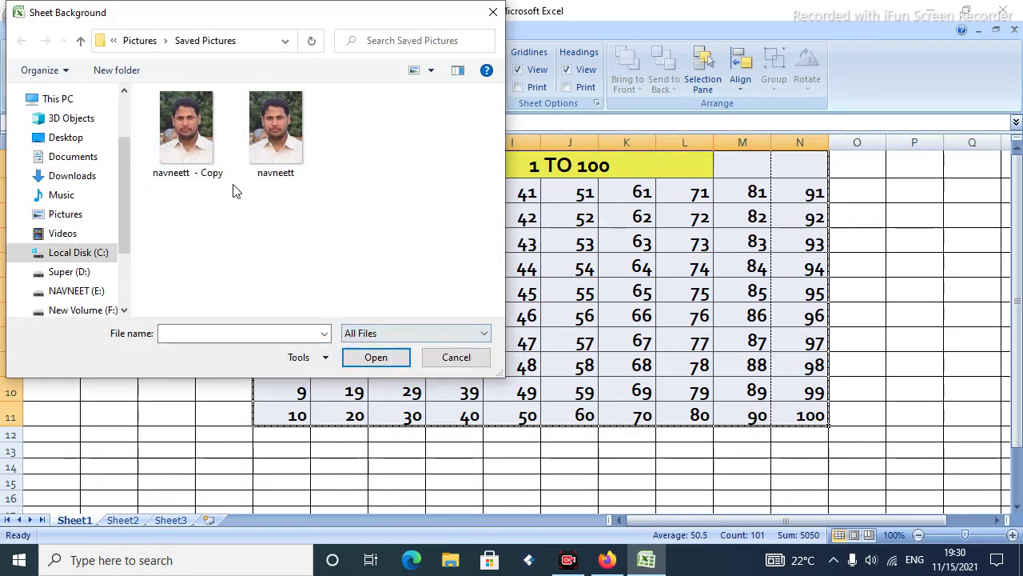
{"action": "left_click", "coordinate": [197, 148]}
{"action": "left_click", "coordinate": [375, 356]}
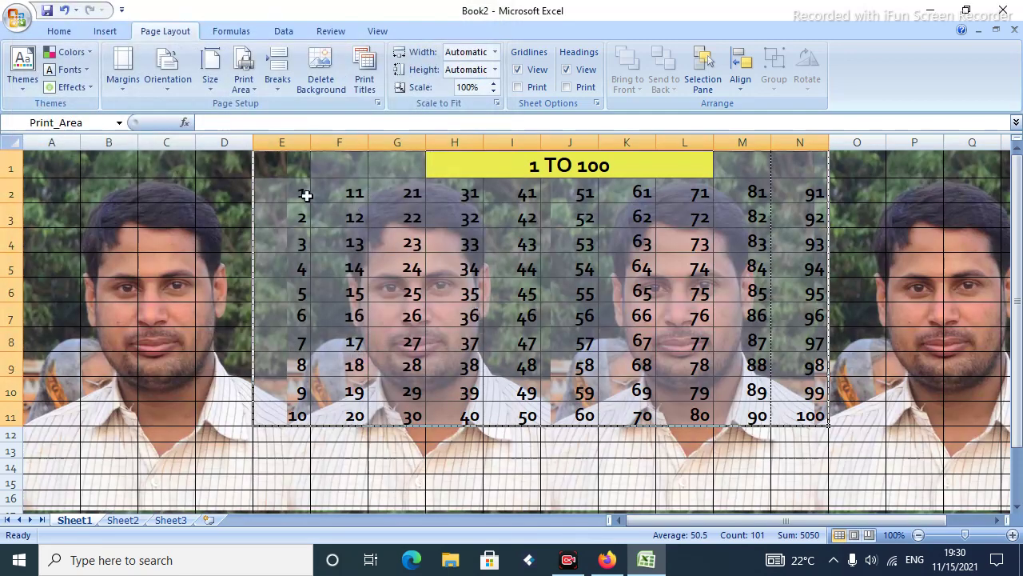
Color the numbers in E2:N11 yellow with Font Color, after previewing Fill Color
{"action": "mouse_move", "coordinate": [304, 195]}
{"action": "left_mouse_down"}
{"action": "mouse_move", "coordinate": [752, 342]}
{"action": "mouse_move", "coordinate": [807, 412]}
{"action": "left_mouse_up"}
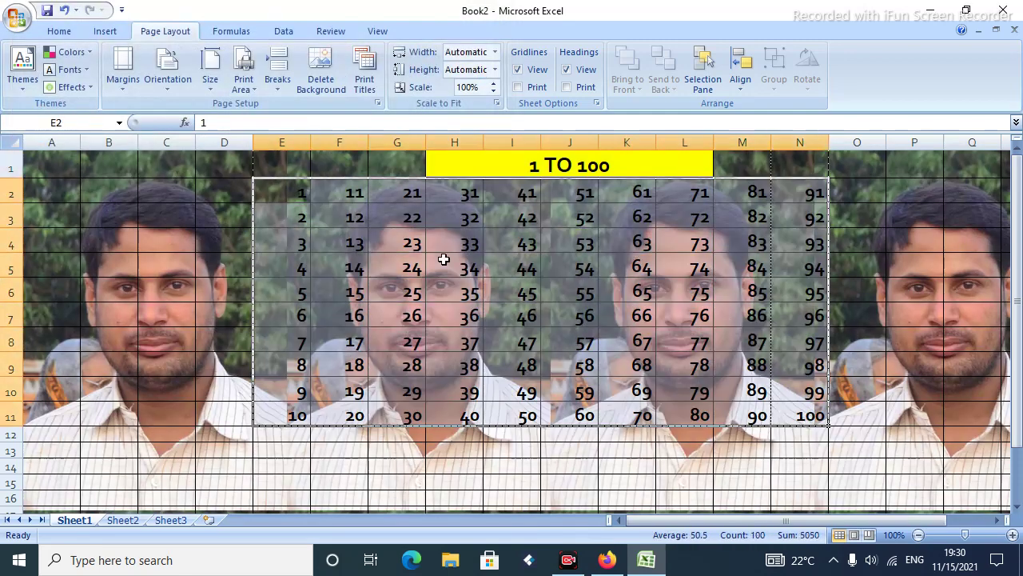
{"action": "left_click", "coordinate": [58, 30]}
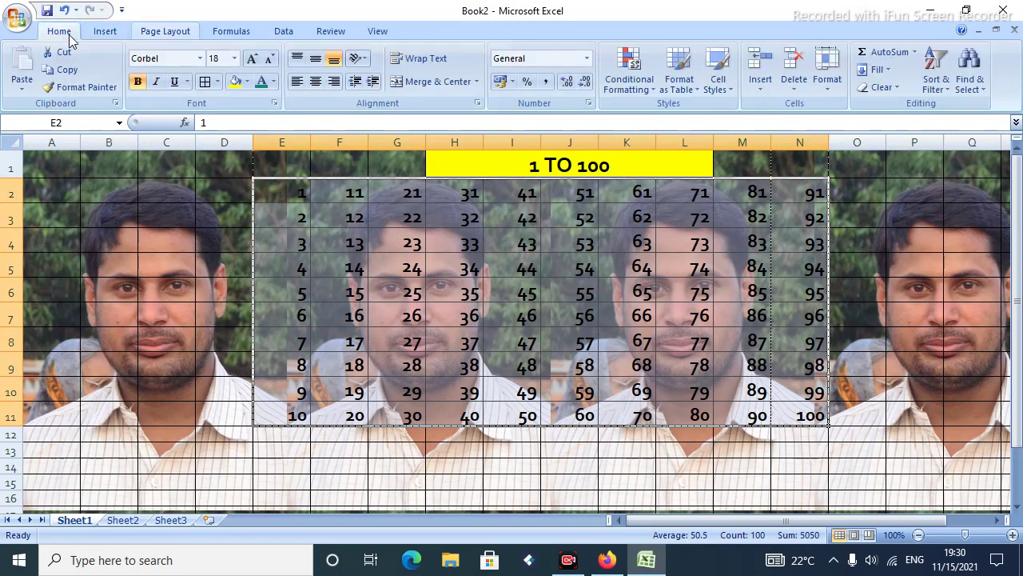
{"action": "left_click", "coordinate": [247, 81]}
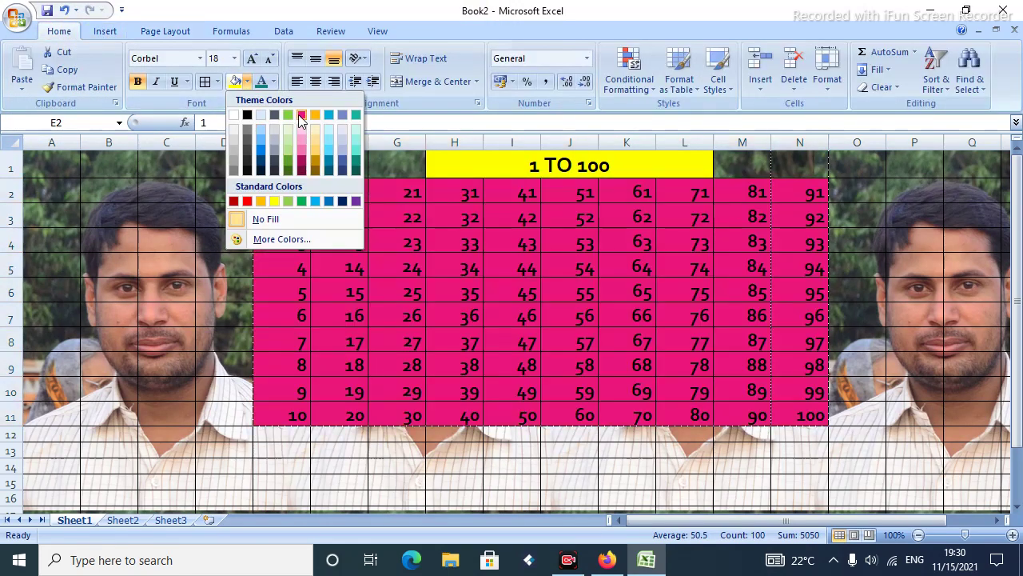
{"action": "left_click", "coordinate": [274, 81]}
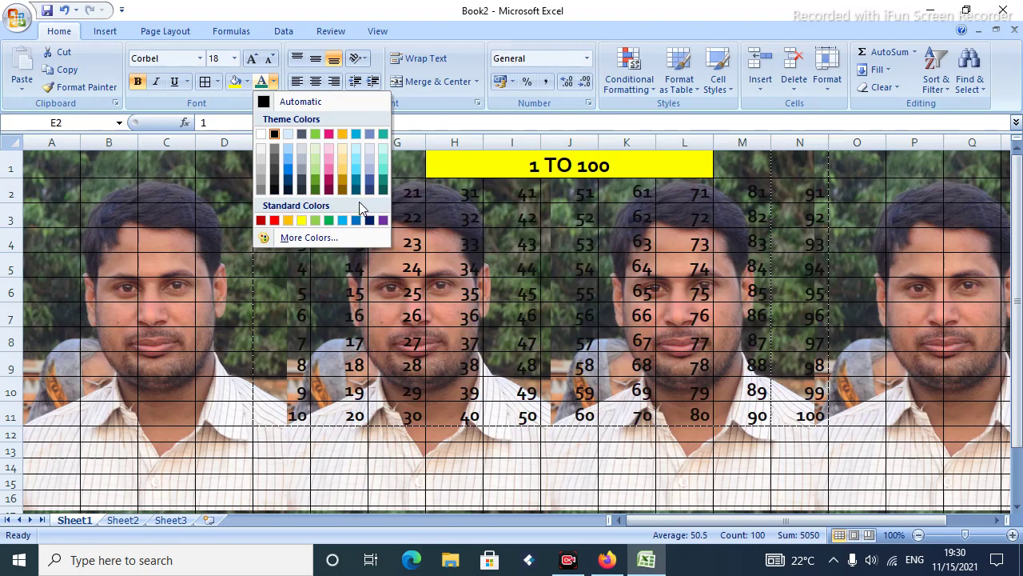
{"action": "left_click", "coordinate": [302, 221]}
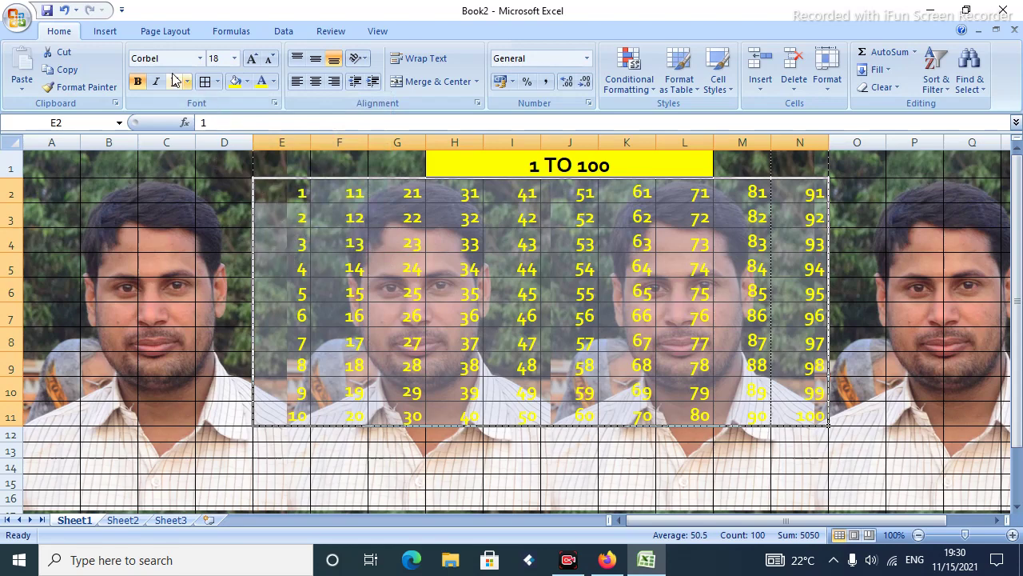
{"action": "left_click", "coordinate": [163, 31]}
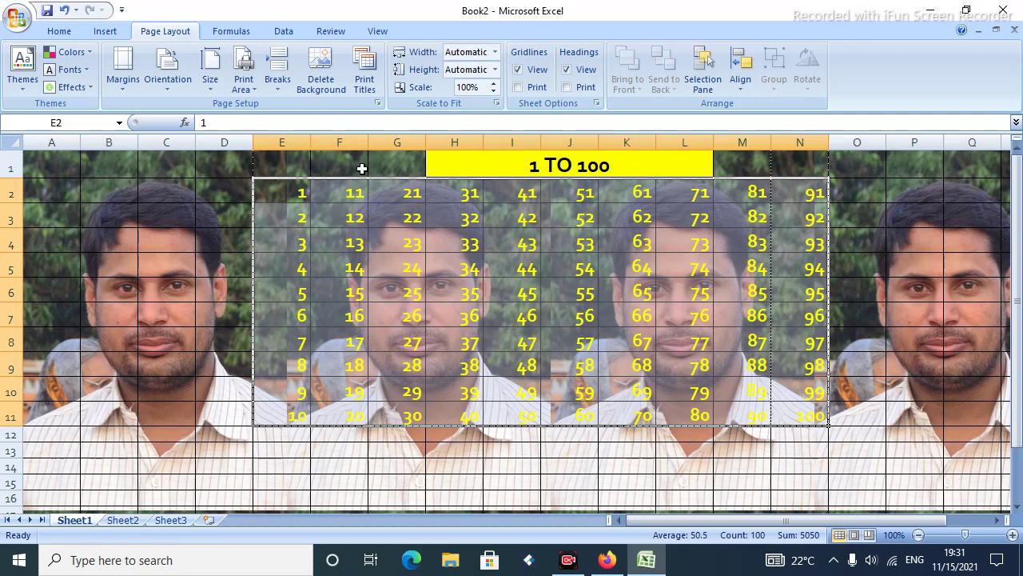
Look over the Header/Footer settings and custom header editor without changing anything
{"action": "left_click", "coordinate": [365, 74]}
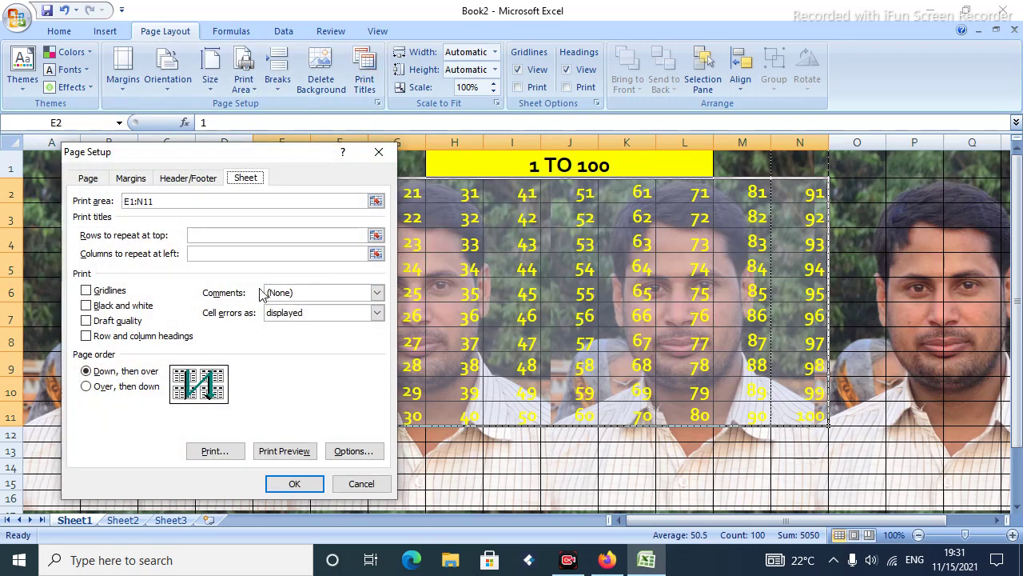
{"action": "left_click", "coordinate": [176, 180]}
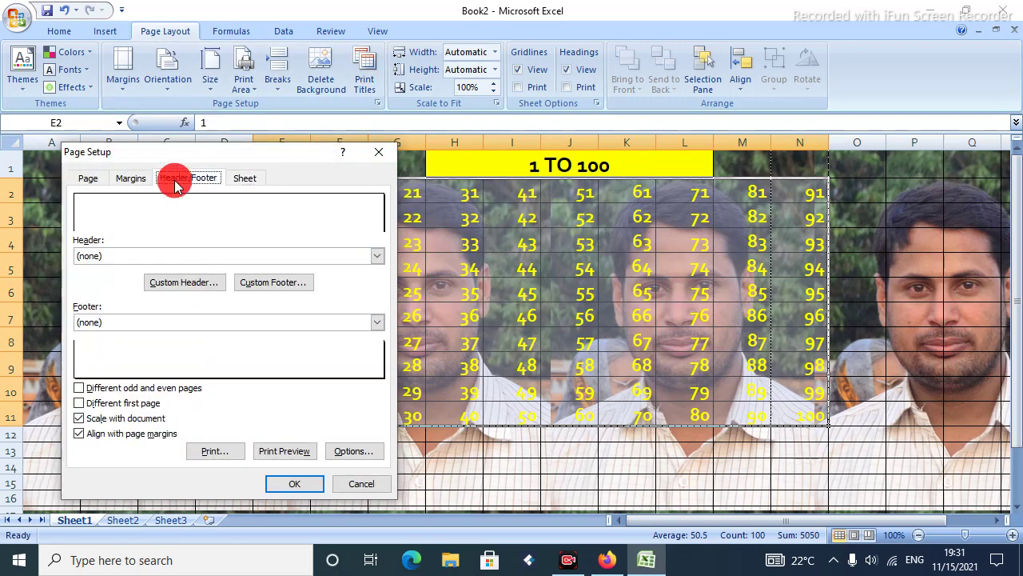
{"action": "left_click", "coordinate": [187, 283]}
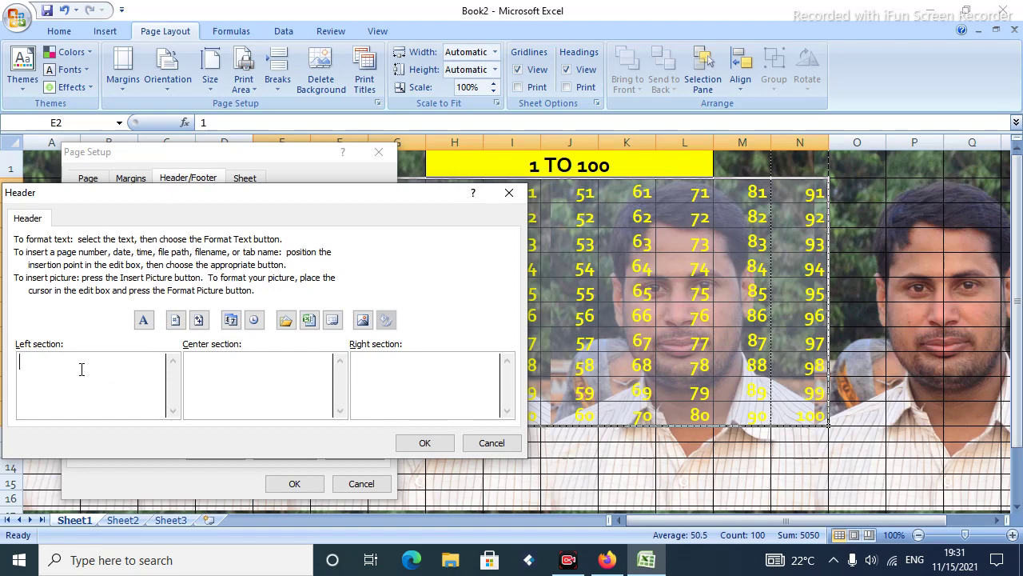
{"action": "left_click", "coordinate": [510, 193]}
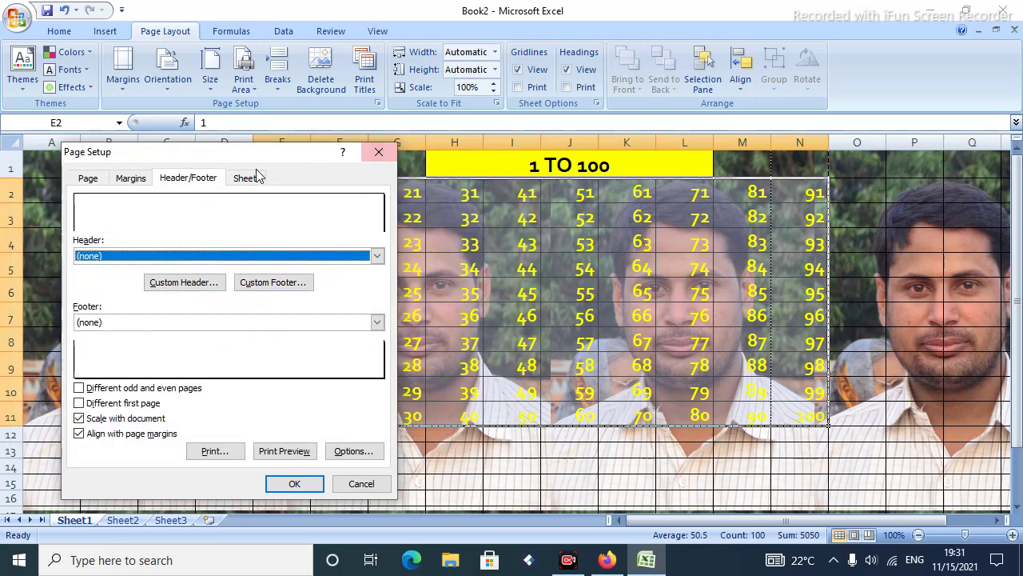
{"action": "left_click", "coordinate": [378, 154]}
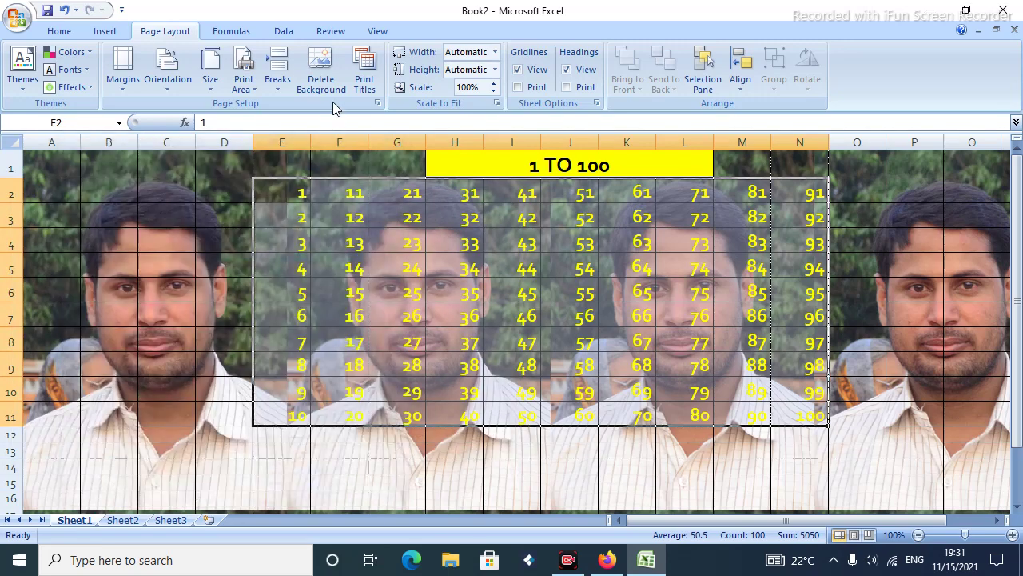
Turn on printing of gridlines and row and column headings, then preview the page
{"action": "left_click", "coordinate": [364, 72]}
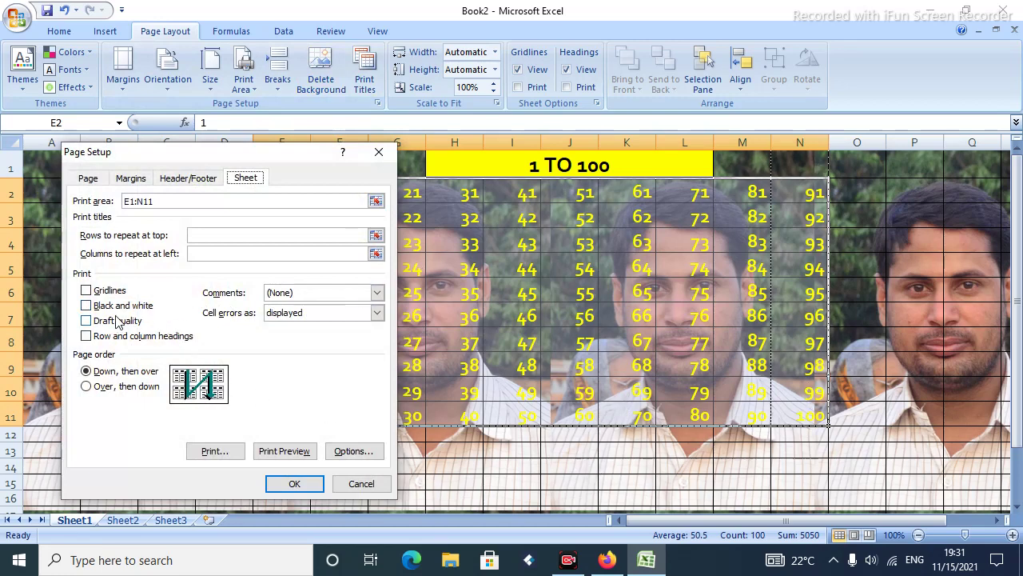
{"action": "left_click", "coordinate": [86, 291]}
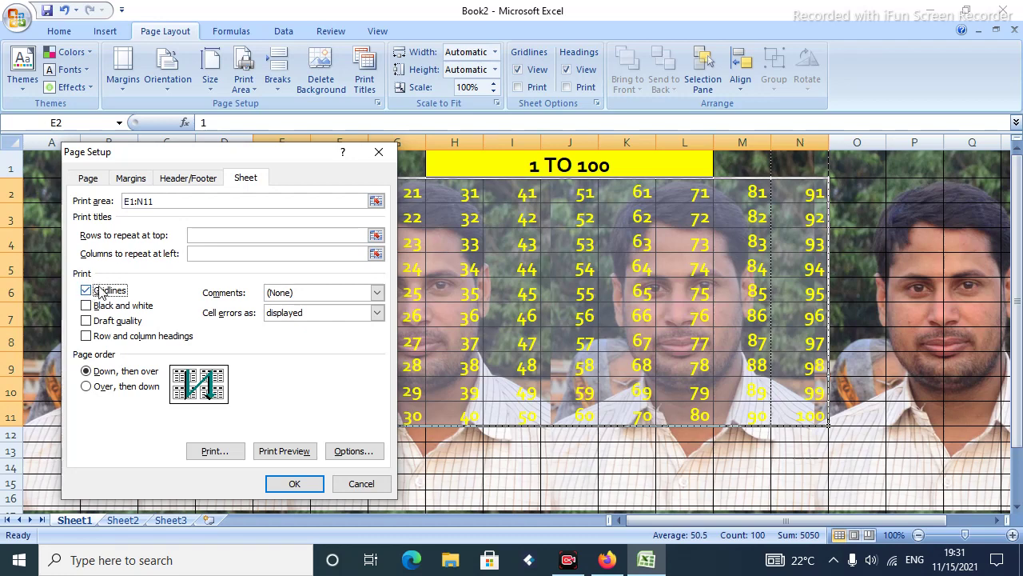
{"action": "left_click", "coordinate": [86, 337]}
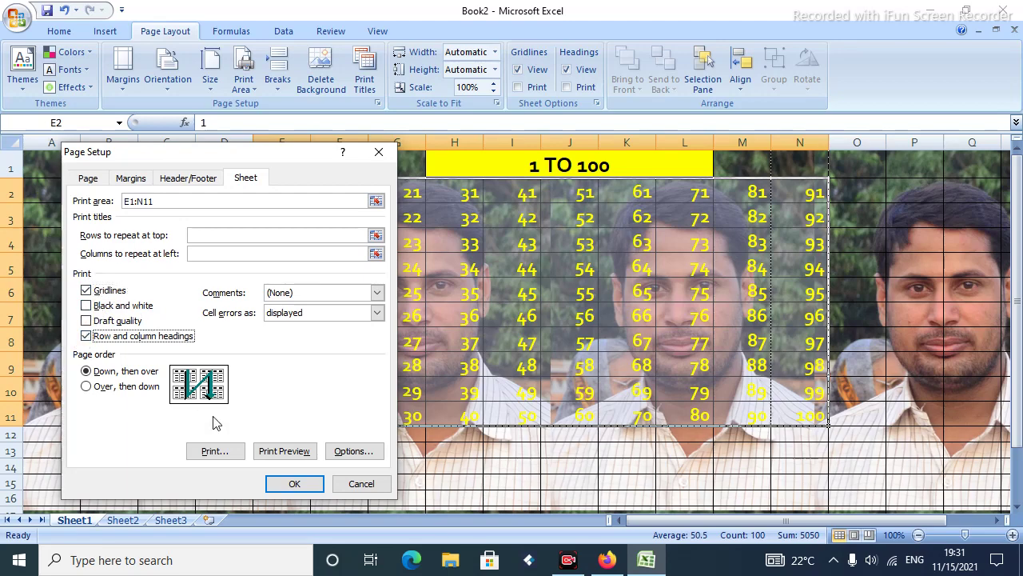
{"action": "left_click", "coordinate": [281, 452]}
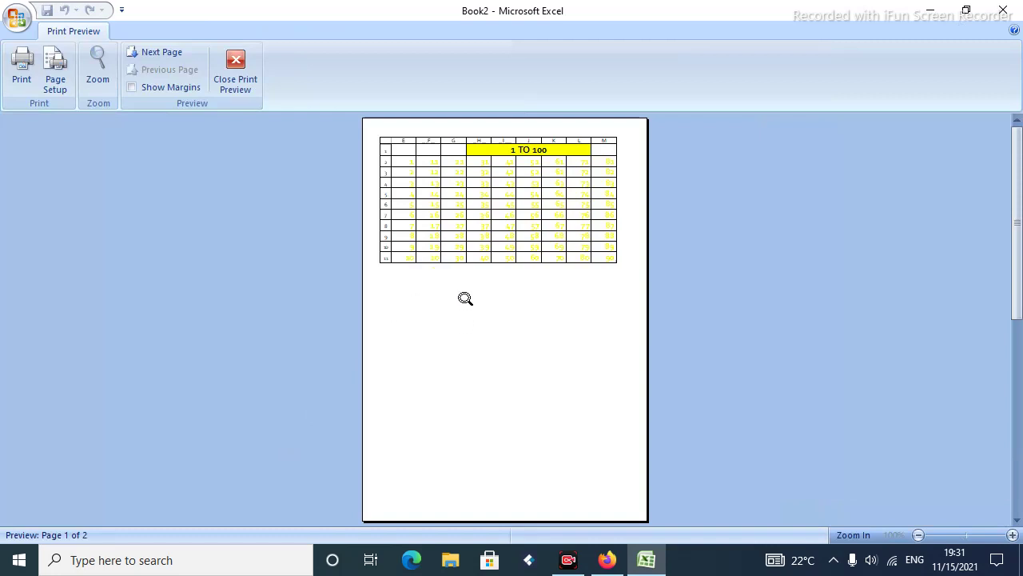
Zoom in on the print preview of the 1 TO 100 table, then close the preview
{"action": "left_click", "coordinate": [473, 217]}
{"action": "scroll", "coordinate": [502, 285], "scroll_direction": "up", "scroll_amount": 4}
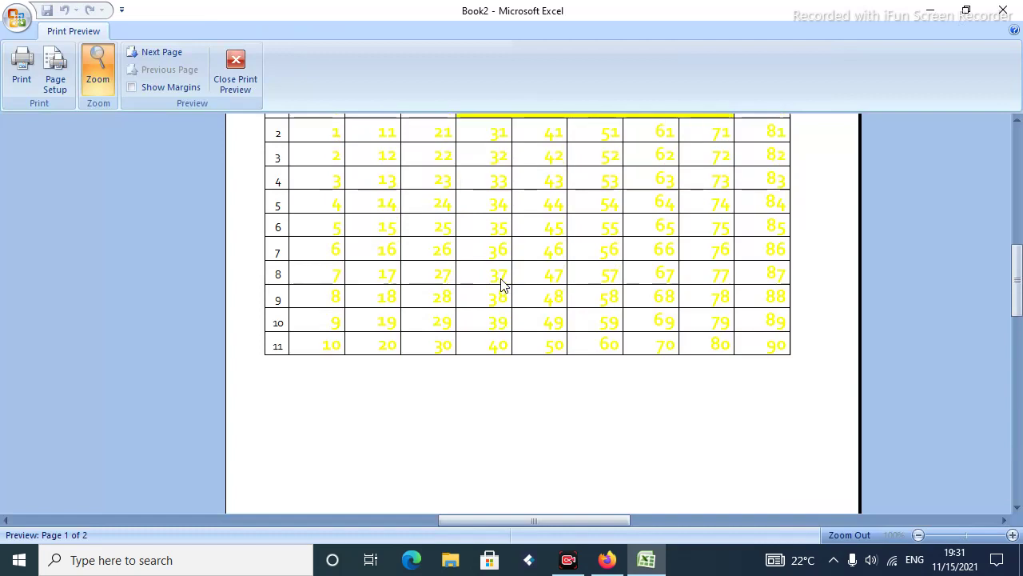
{"action": "scroll", "coordinate": [502, 285], "scroll_direction": "down", "scroll_amount": 2}
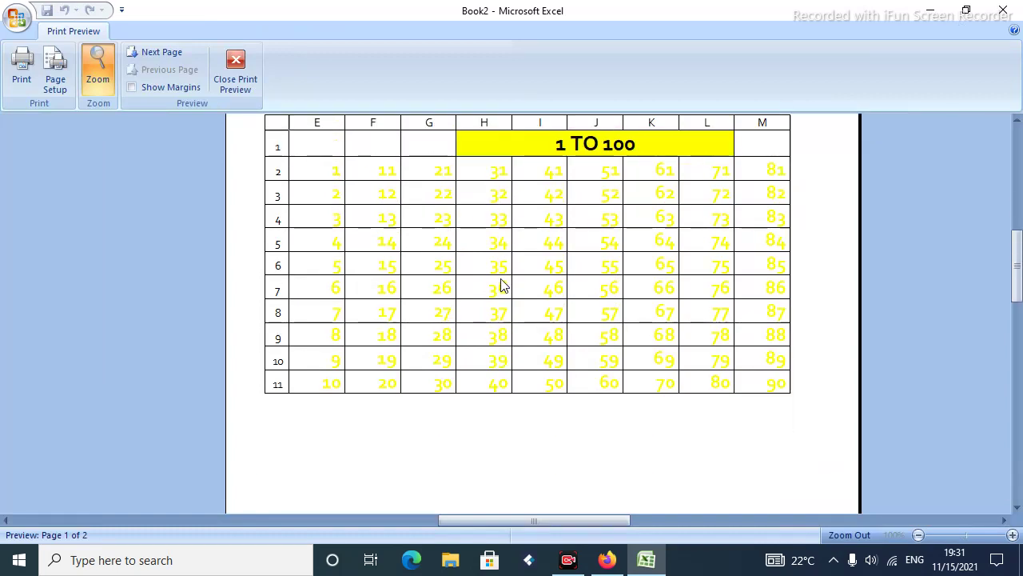
{"action": "scroll", "coordinate": [502, 285], "scroll_direction": "up", "scroll_amount": 1}
{"action": "scroll", "coordinate": [502, 285], "scroll_direction": "down", "scroll_amount": 1}
{"action": "scroll", "coordinate": [502, 285], "scroll_direction": "up", "scroll_amount": 1}
{"action": "scroll", "coordinate": [502, 285], "scroll_direction": "down", "scroll_amount": 1}
{"action": "scroll", "coordinate": [502, 286], "scroll_direction": "up", "scroll_amount": 1}
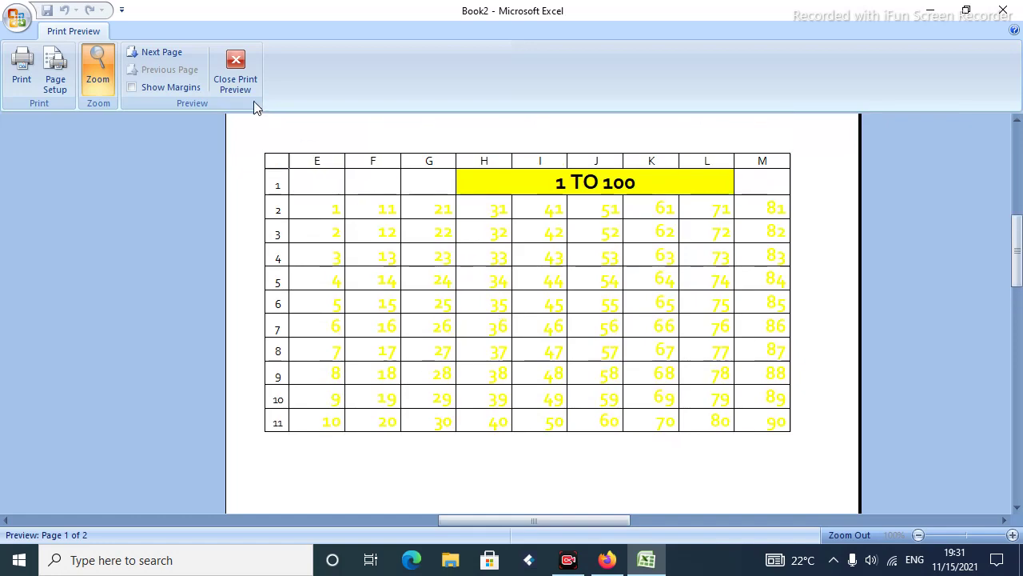
{"action": "left_click", "coordinate": [235, 70]}
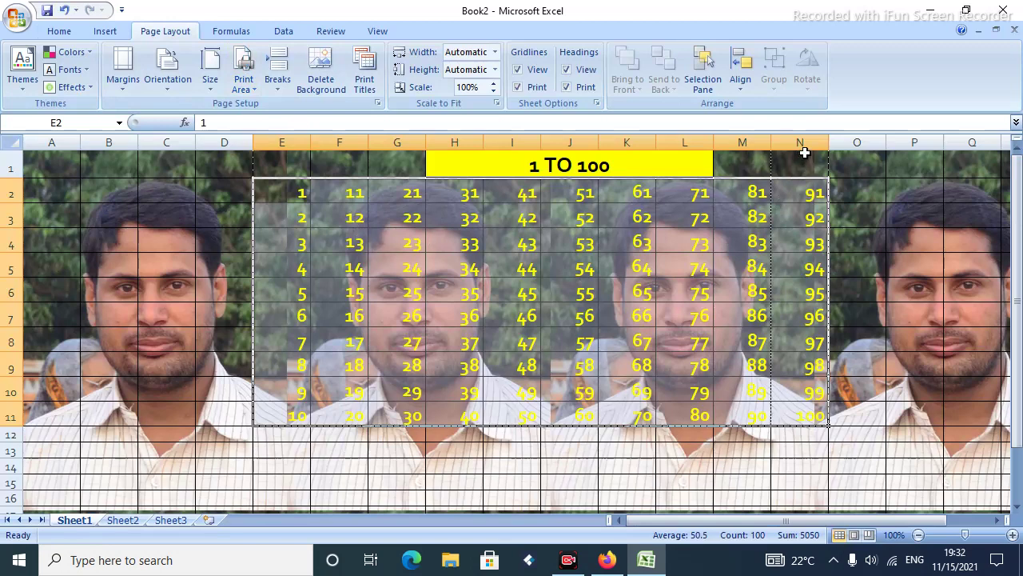
Narrow column N, then re-check the print preview to confirm the table fits one page
{"action": "left_click_drag", "start_coordinate": [828, 142], "coordinate": [753, 143]}
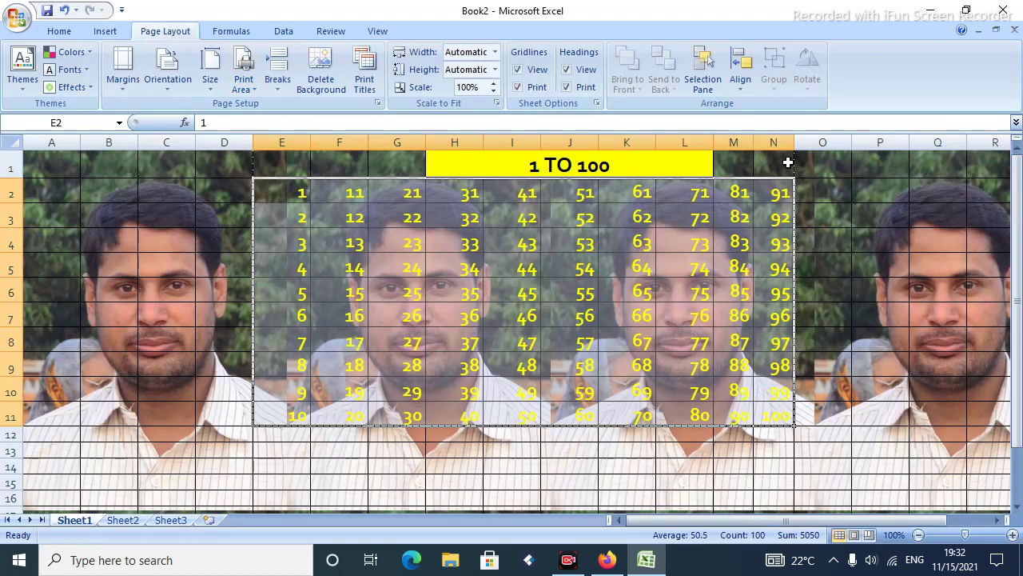
{"action": "left_click", "coordinate": [363, 78]}
{"action": "left_click", "coordinate": [269, 452]}
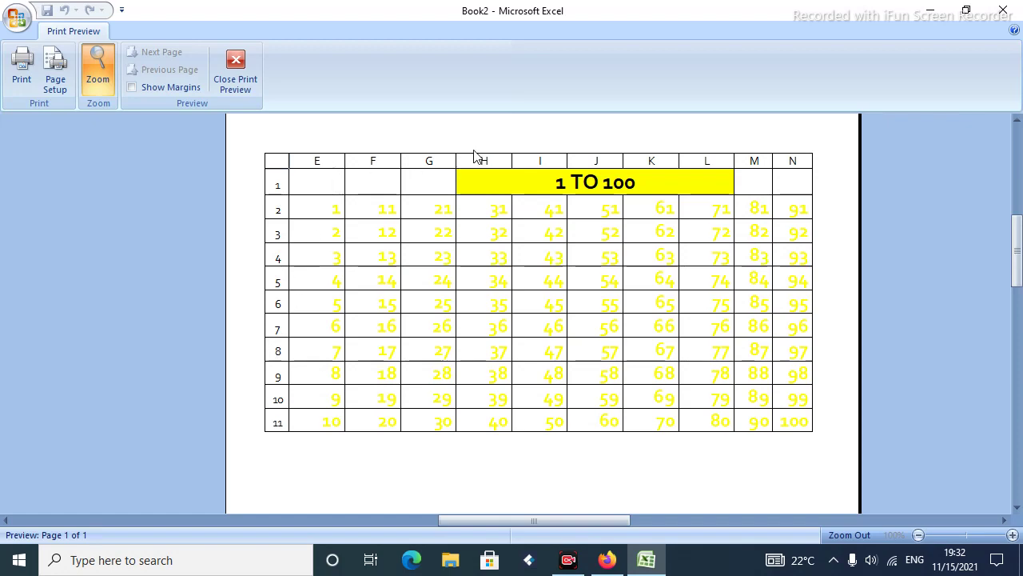
{"action": "left_click", "coordinate": [235, 71]}
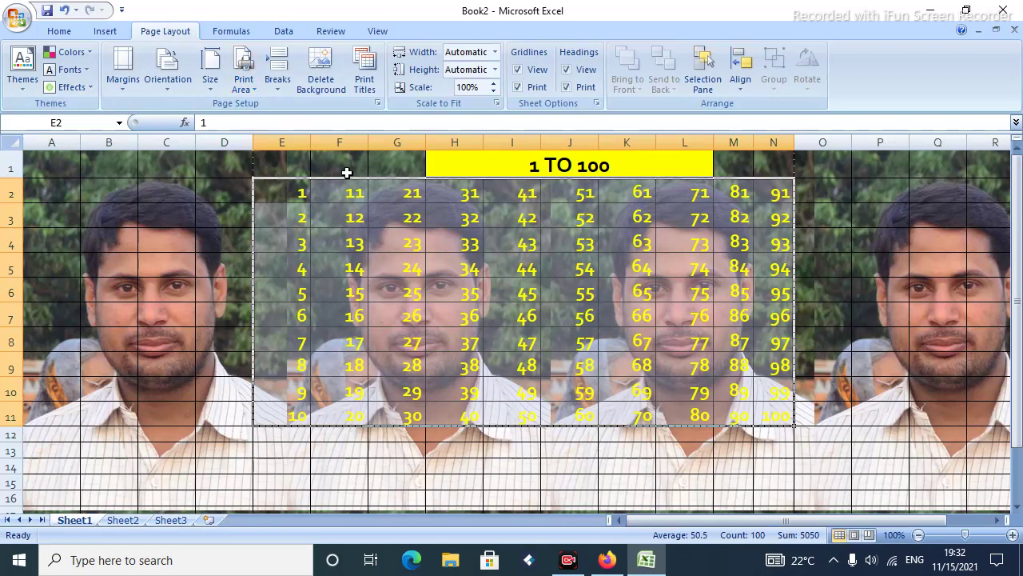
Delete the sheet's background photo and change the table numbers' font colour to teal
{"action": "left_click", "coordinate": [317, 85]}
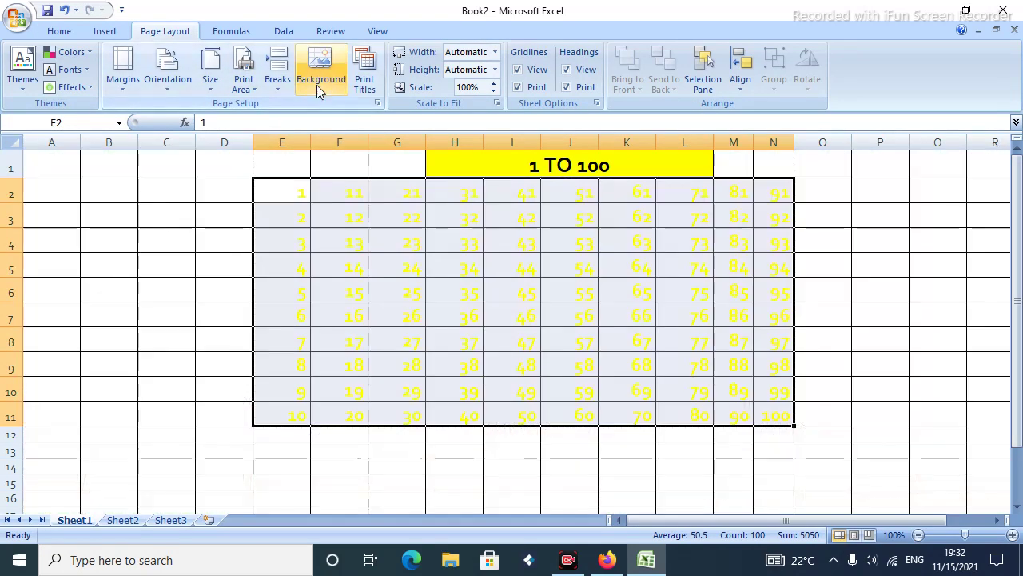
{"action": "left_click", "coordinate": [58, 30]}
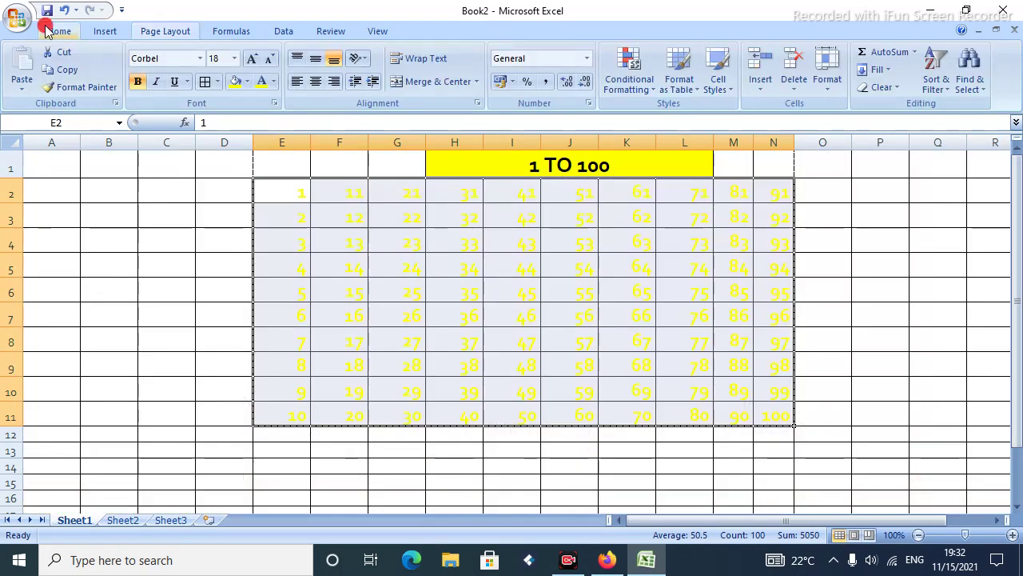
{"action": "left_click", "coordinate": [272, 82]}
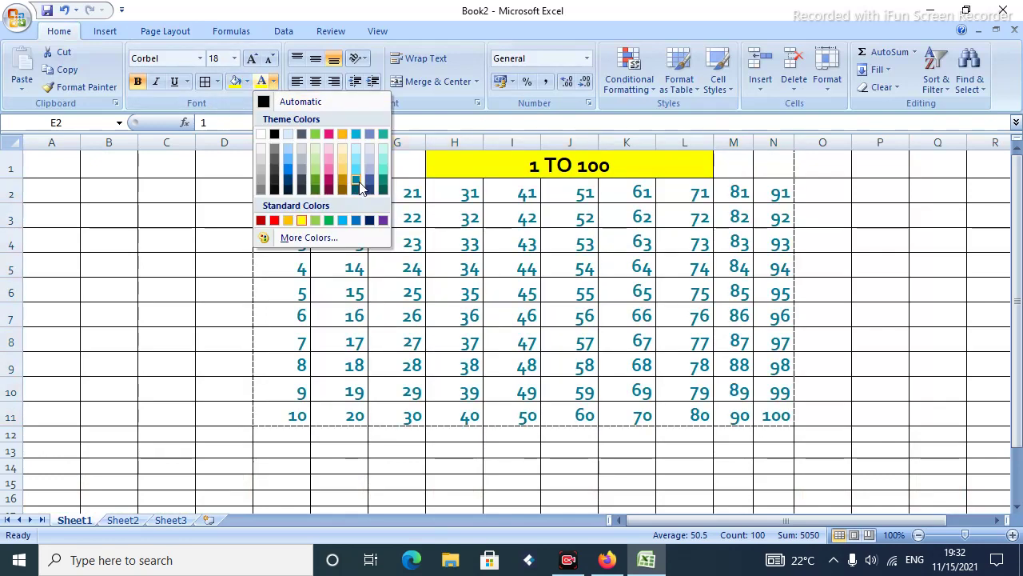
{"action": "left_click", "coordinate": [360, 186]}
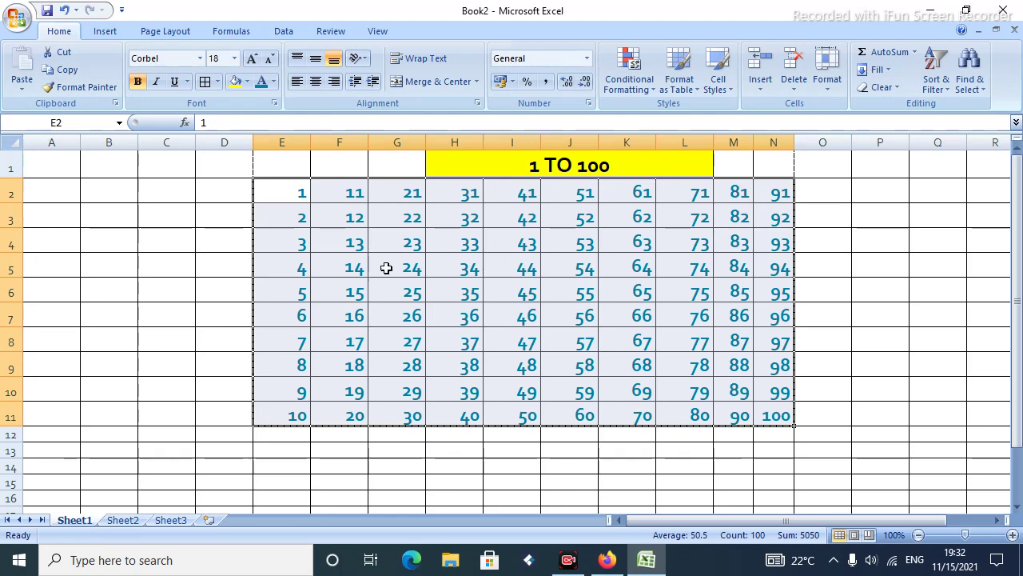
{"action": "left_click", "coordinate": [171, 32]}
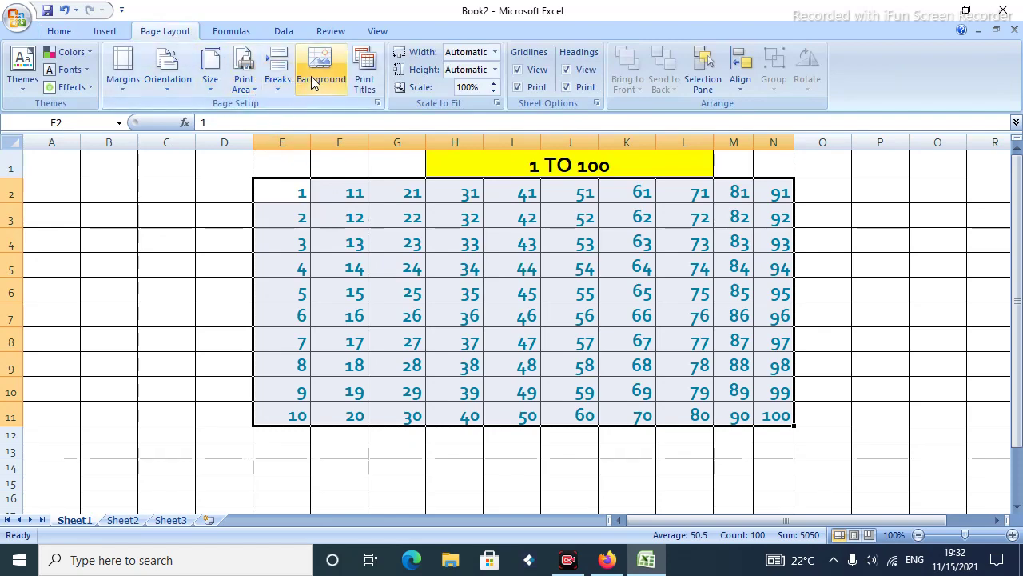
In Page Setup, untick Row and column headings, tick Black and white, and preview the printout
{"action": "left_click", "coordinate": [365, 78]}
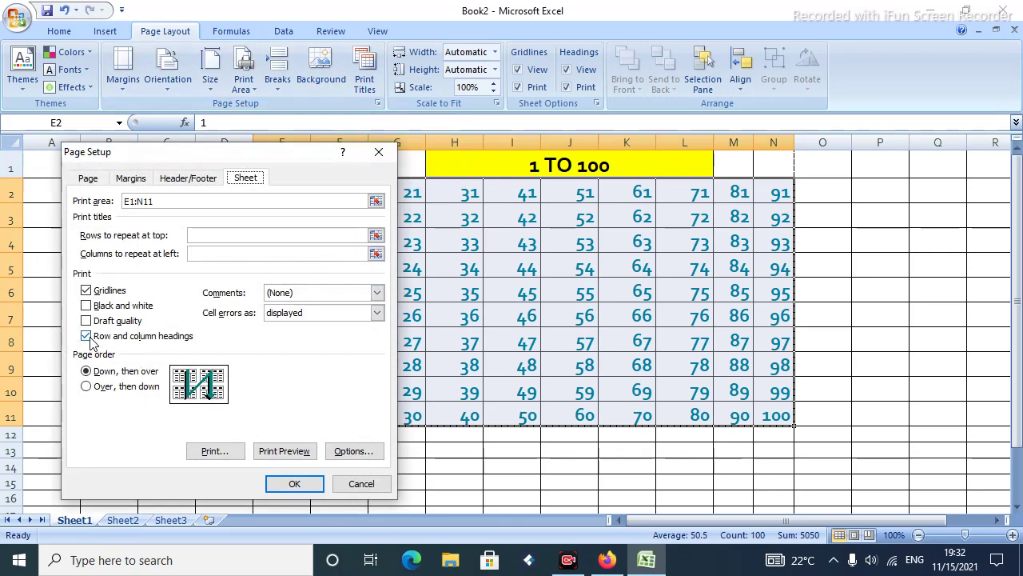
{"action": "left_click", "coordinate": [87, 336]}
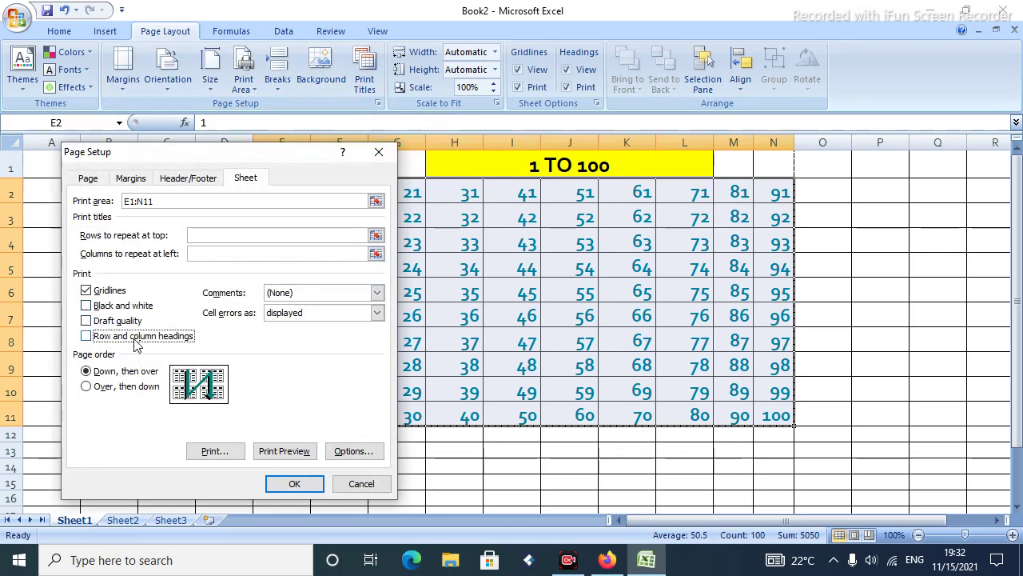
{"action": "left_click", "coordinate": [86, 305]}
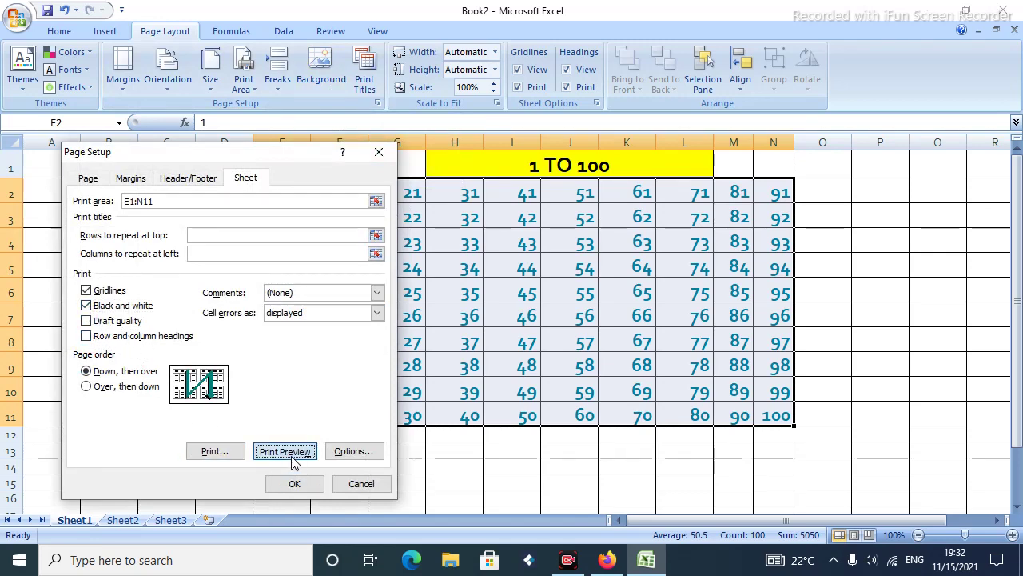
{"action": "left_click", "coordinate": [285, 452]}
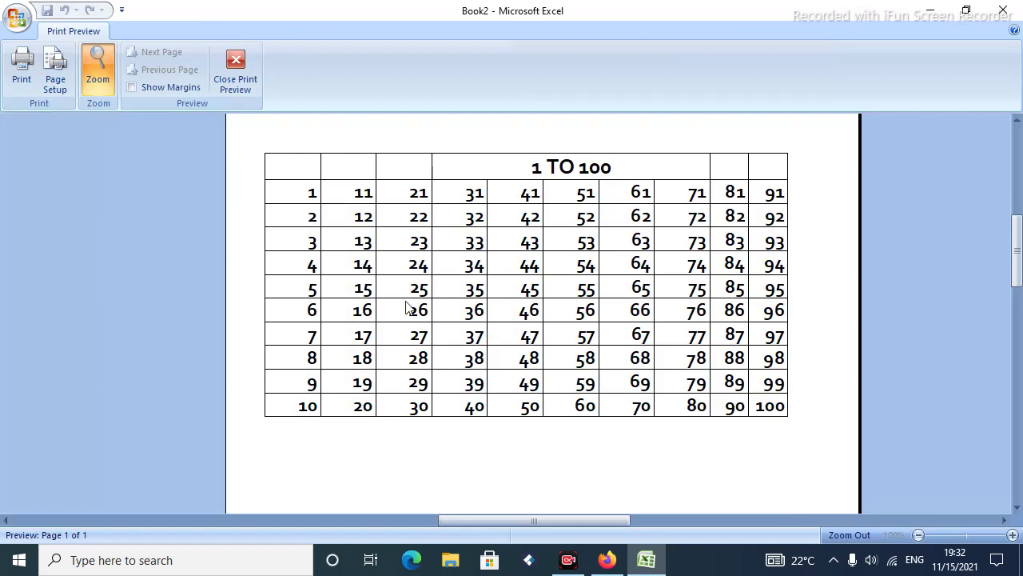
{"action": "scroll", "coordinate": [409, 312], "scroll_direction": "down", "scroll_amount": 3}
{"action": "scroll", "coordinate": [410, 314], "scroll_direction": "up", "scroll_amount": 3}
{"action": "scroll", "coordinate": [434, 323], "scroll_direction": "down", "scroll_amount": 3}
{"action": "scroll", "coordinate": [434, 324], "scroll_direction": "up", "scroll_amount": 4}
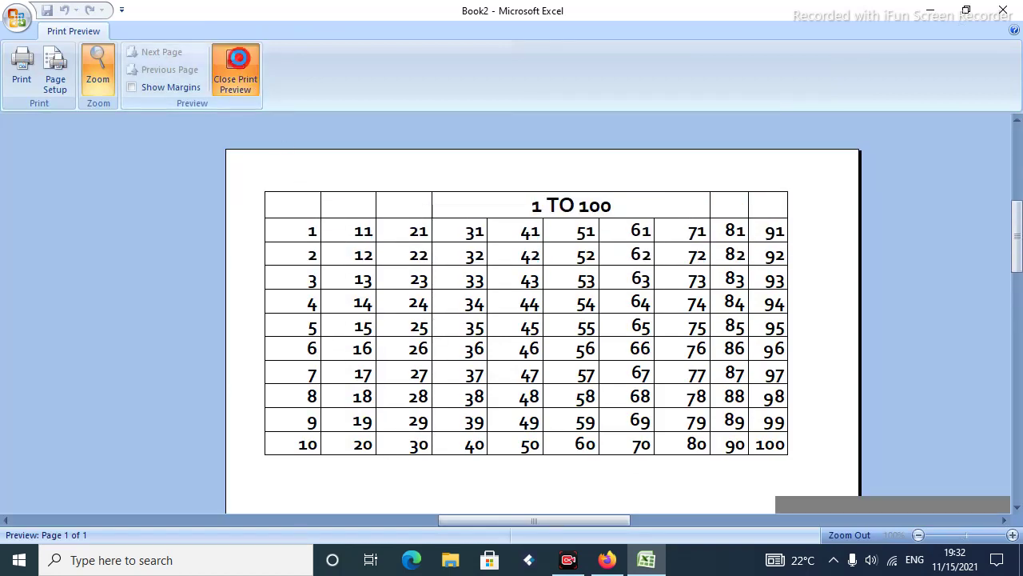
{"action": "left_click", "coordinate": [236, 68]}
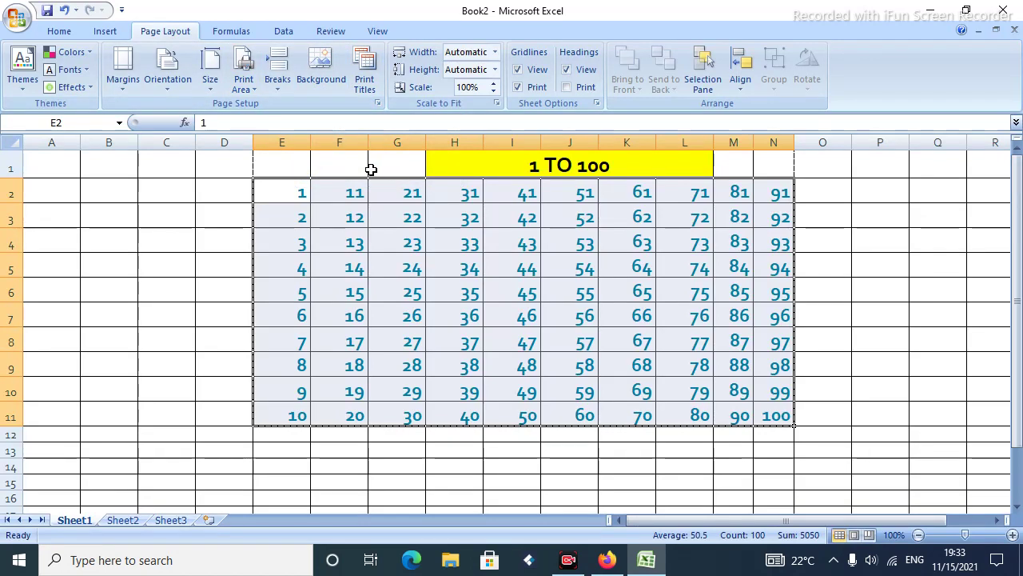
Try 1-page and 2-page print widths, then set Width back to Automatic
{"action": "left_click", "coordinate": [495, 53]}
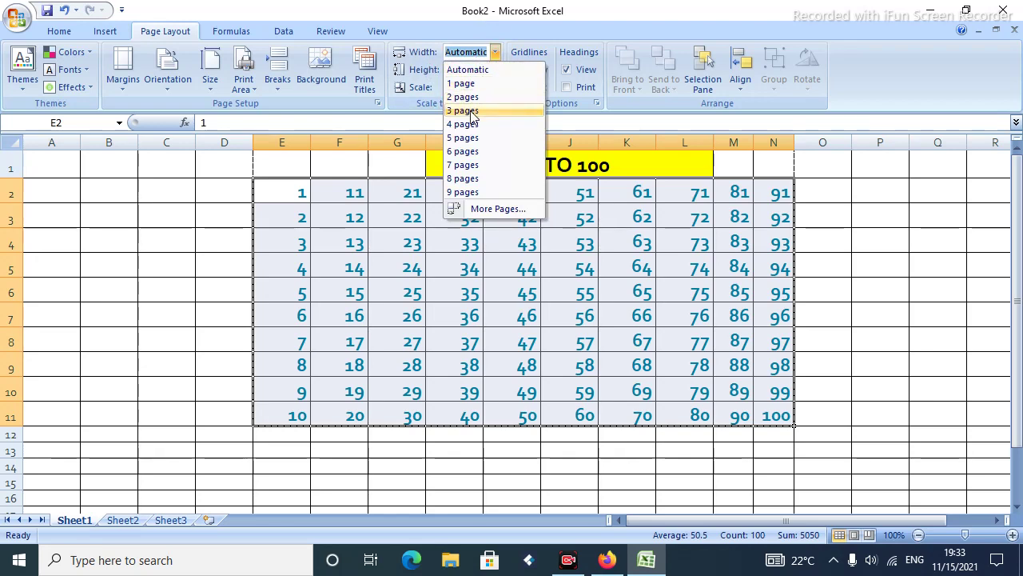
{"action": "left_click", "coordinate": [472, 84]}
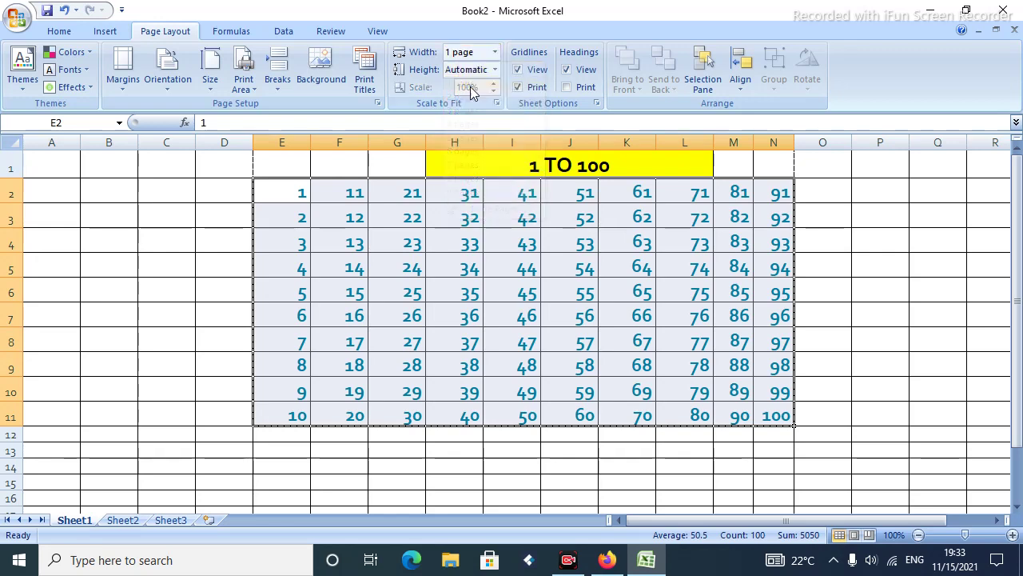
{"action": "left_click", "coordinate": [494, 52]}
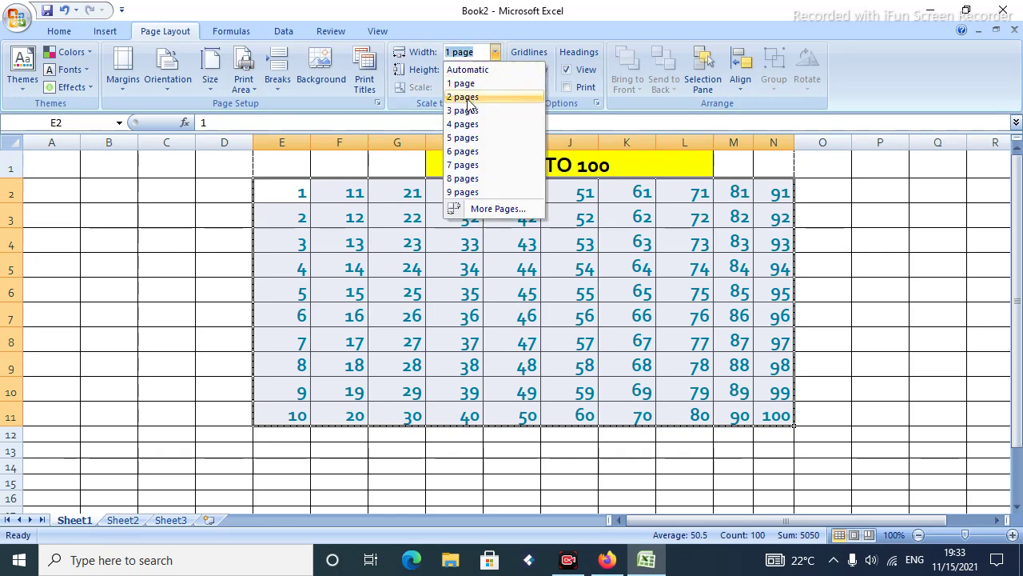
{"action": "left_click", "coordinate": [468, 97]}
{"action": "left_click", "coordinate": [494, 51]}
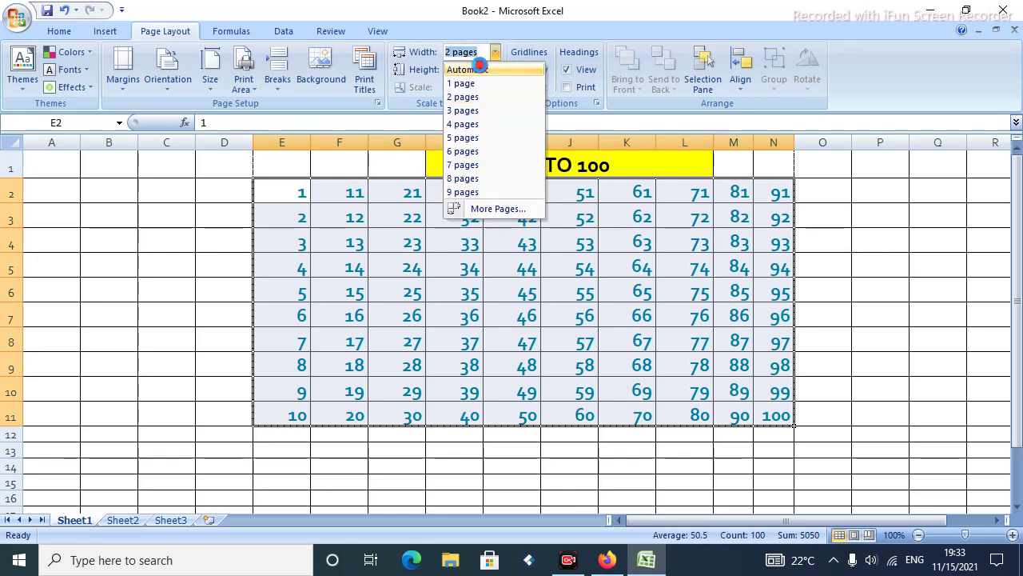
{"action": "left_click", "coordinate": [478, 69]}
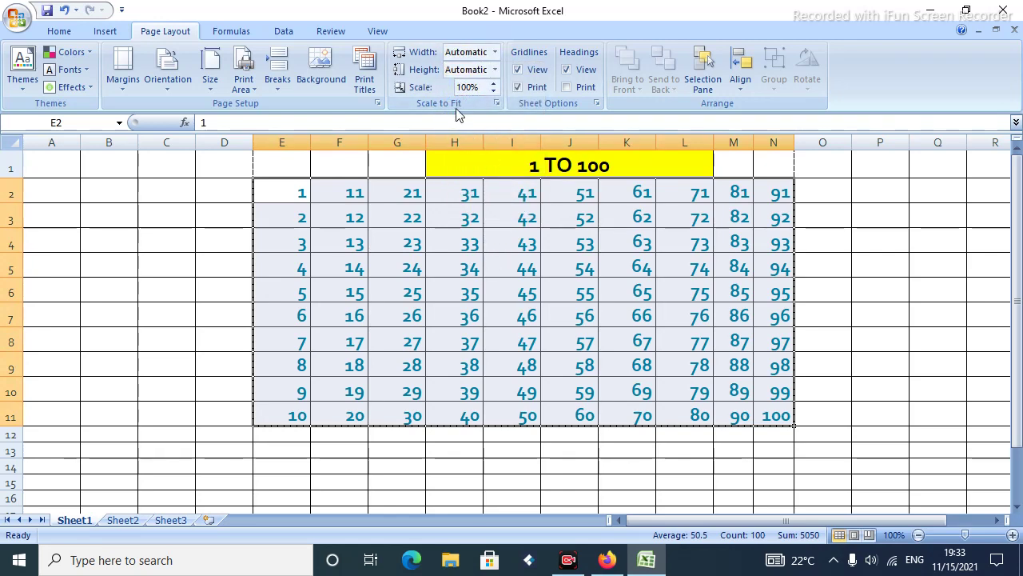
Step the print Scale down from 100% to 75%
{"action": "left_click", "coordinate": [493, 84]}
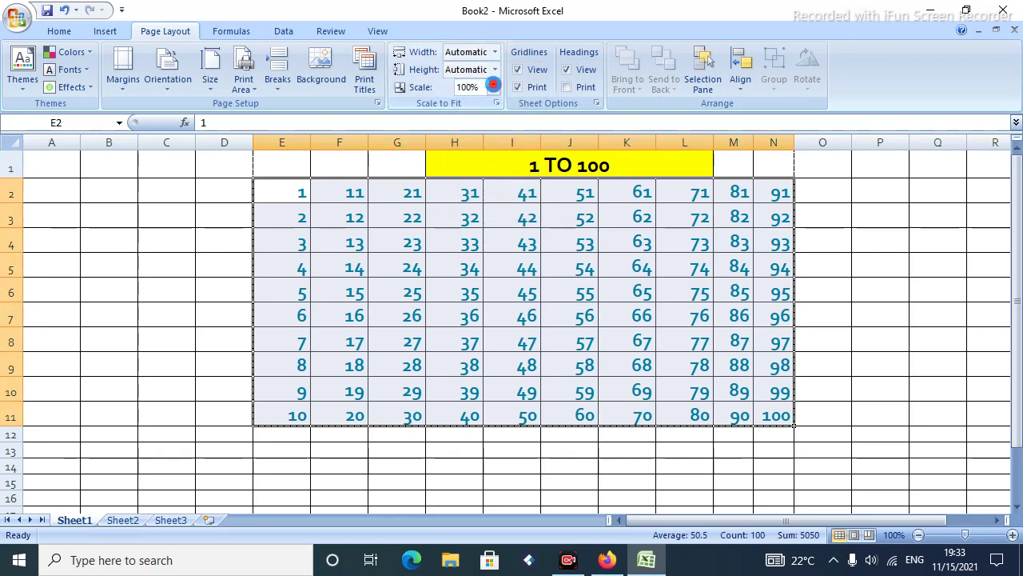
{"action": "left_click", "coordinate": [493, 86]}
{"action": "left_click", "coordinate": [493, 83]}
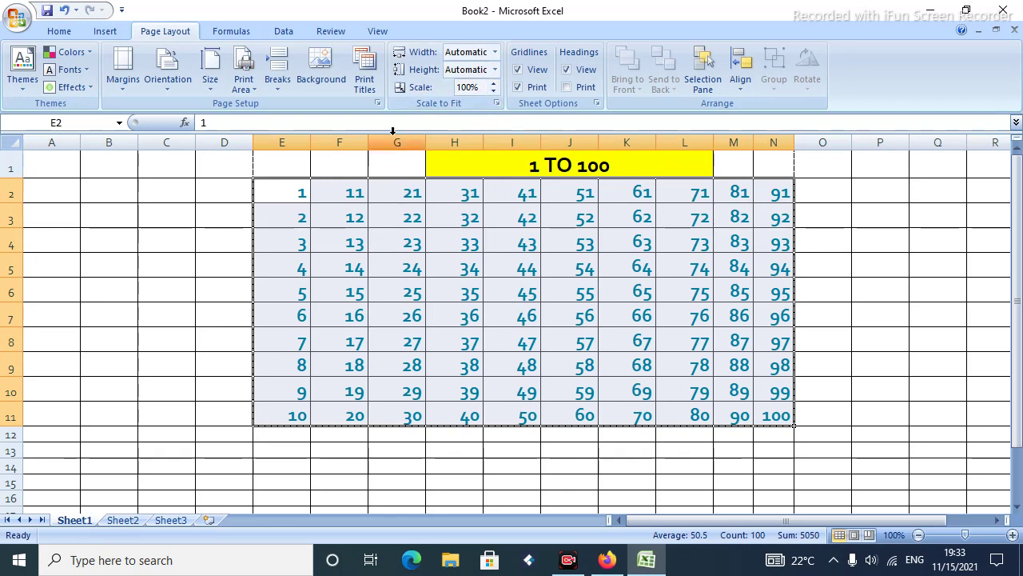
{"action": "left_click", "coordinate": [493, 91]}
{"action": "left_click", "coordinate": [493, 91]}
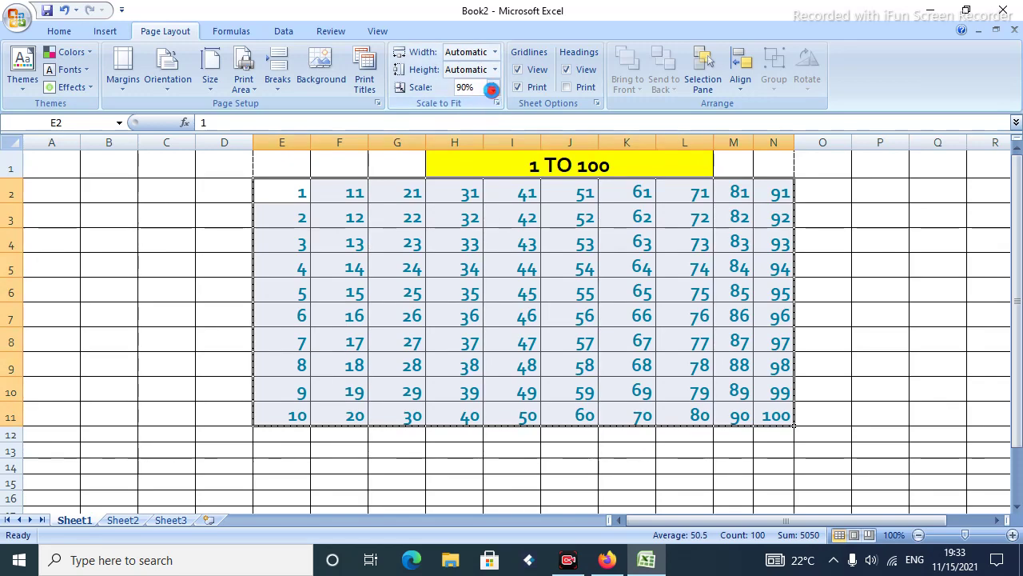
{"action": "left_click", "coordinate": [493, 91]}
{"action": "left_click", "coordinate": [493, 91]}
{"action": "left_click", "coordinate": [494, 91]}
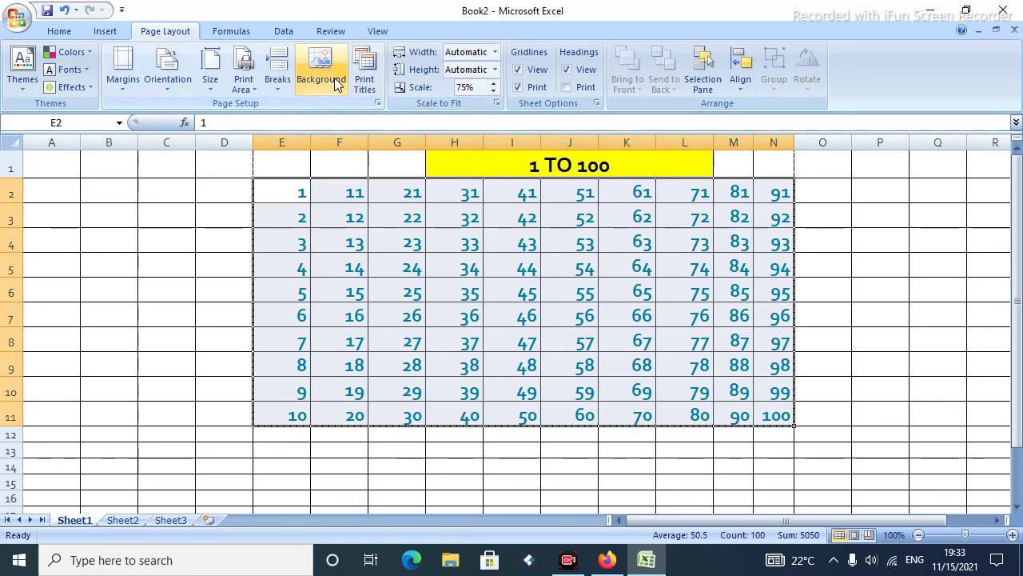
Check the 75% printout in Print Preview from Page Setup
{"action": "left_click", "coordinate": [372, 70]}
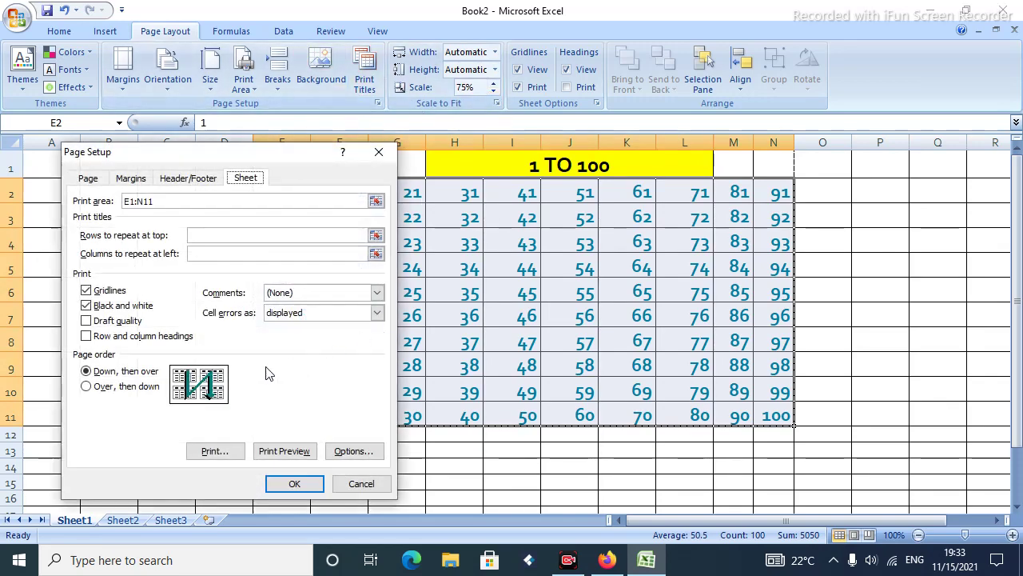
{"action": "left_click", "coordinate": [269, 446]}
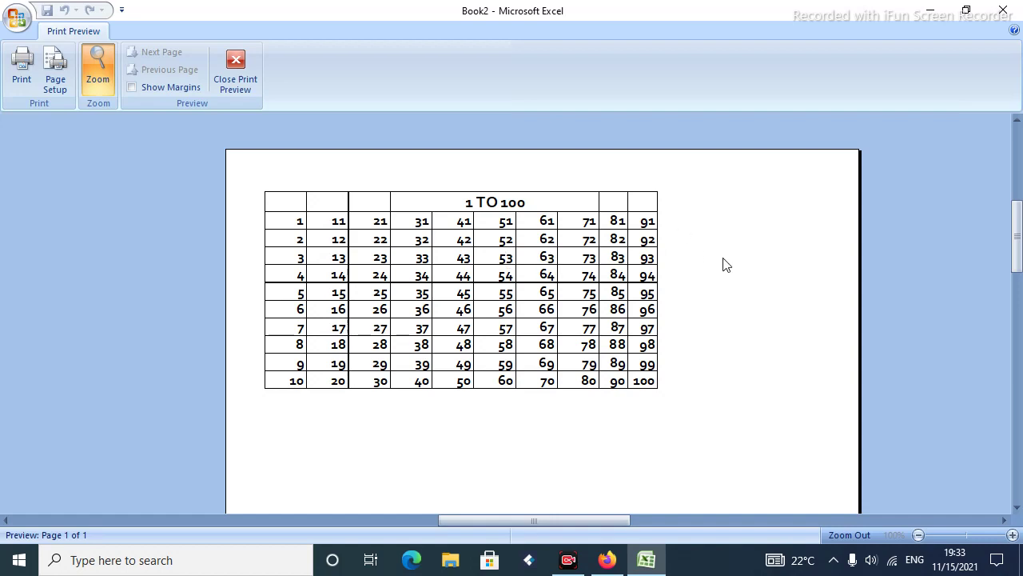
{"action": "left_click", "coordinate": [235, 70]}
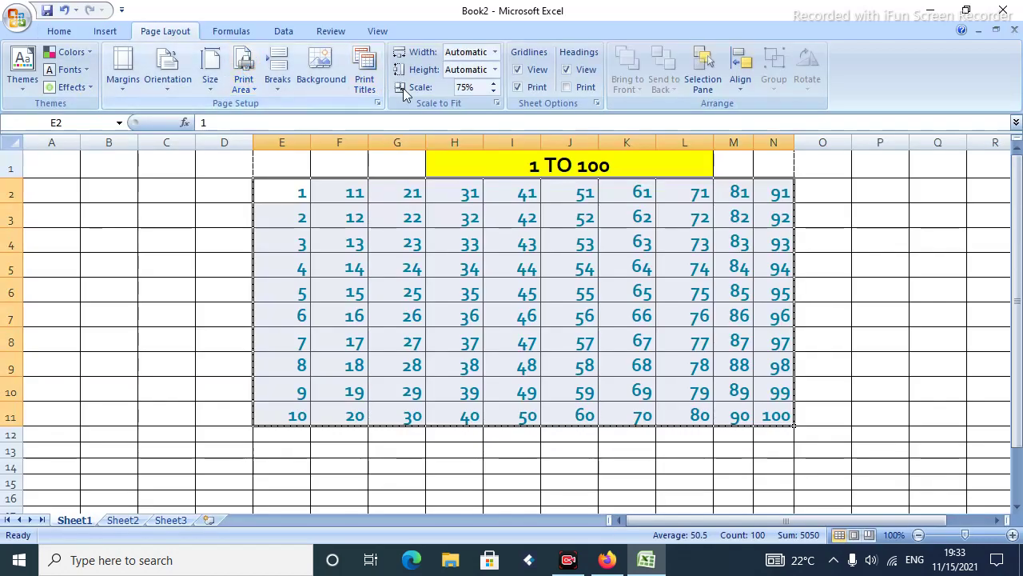
Raise the print Scale back up from 75% toward 100%
{"action": "left_click", "coordinate": [493, 83]}
{"action": "left_click", "coordinate": [493, 83]}
{"action": "left_click", "coordinate": [493, 83]}
{"action": "left_click", "coordinate": [493, 84]}
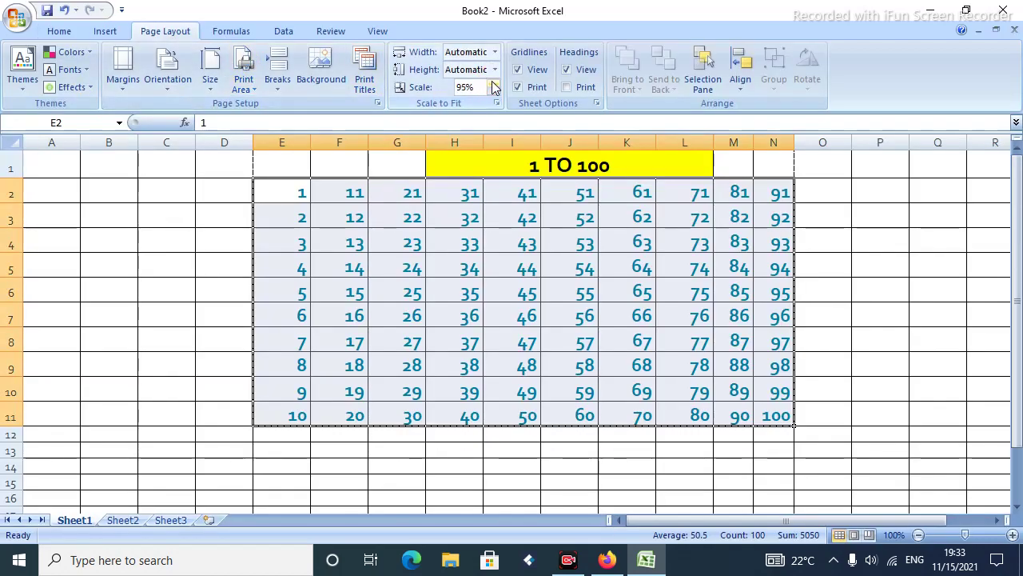
{"action": "left_click", "coordinate": [493, 83]}
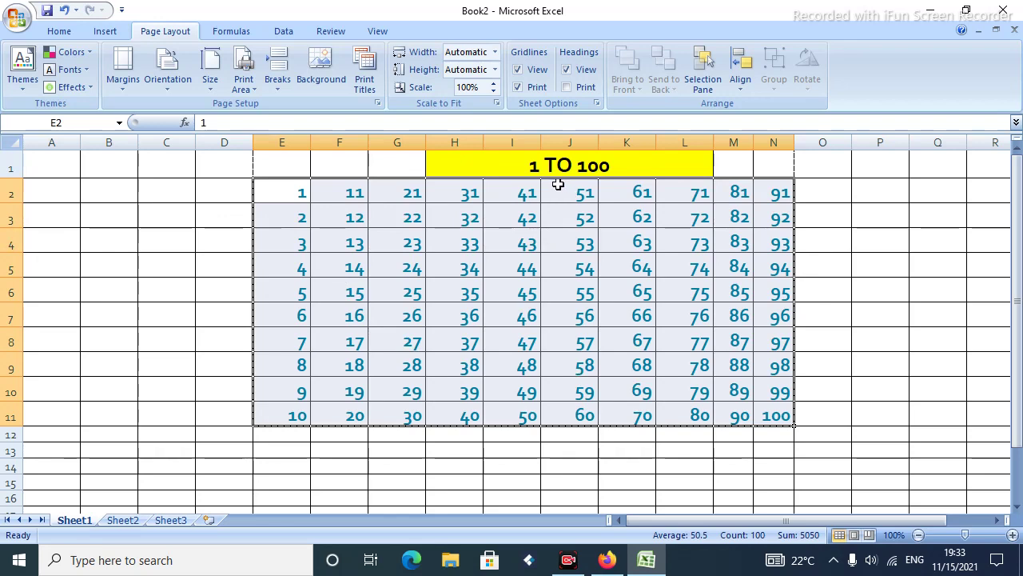
Hide gridlines and headings, preview the page, then restore gridlines and print the headings
{"action": "left_click", "coordinate": [517, 69]}
{"action": "left_click", "coordinate": [567, 71]}
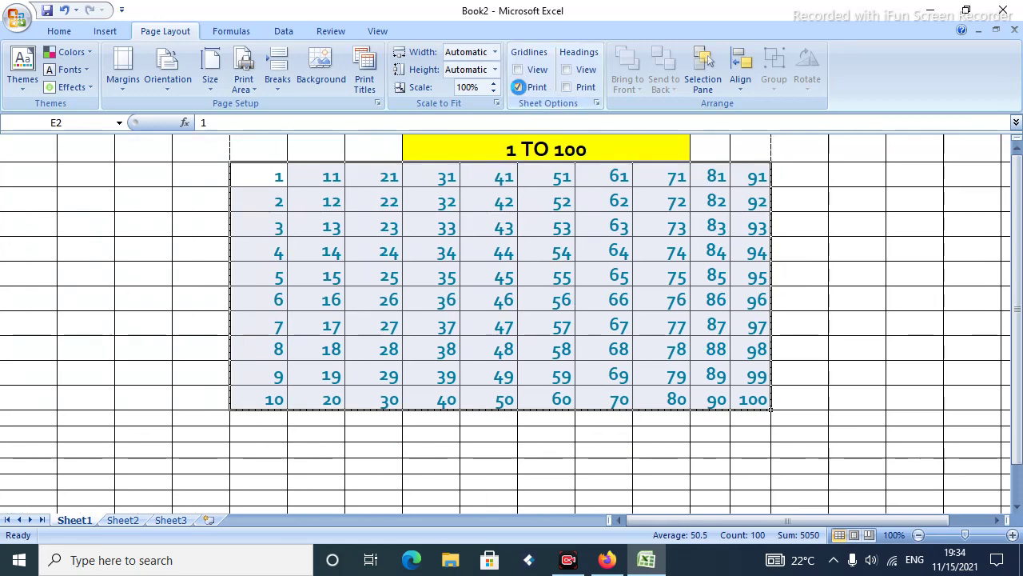
{"action": "left_click", "coordinate": [369, 81]}
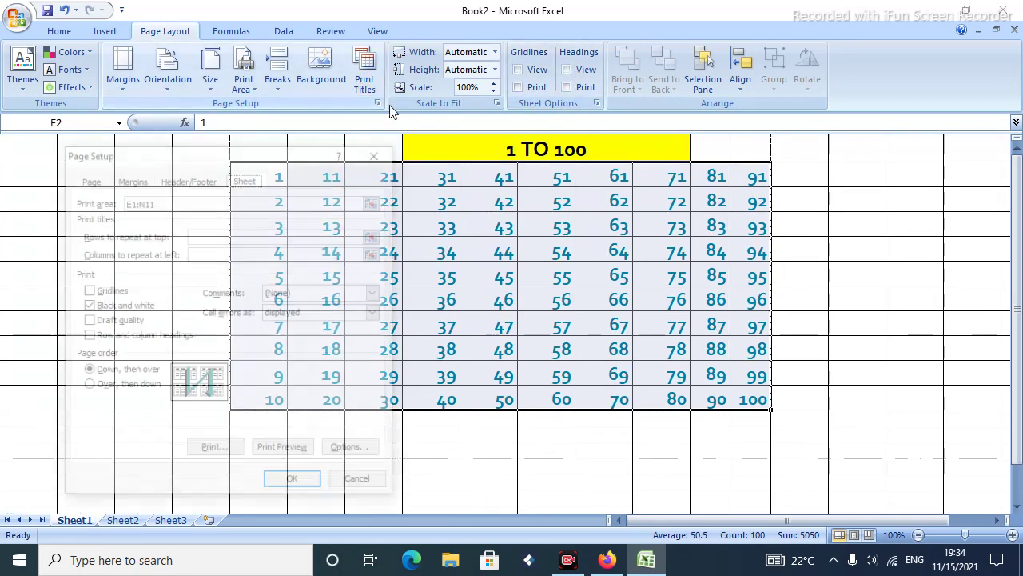
{"action": "left_click", "coordinate": [297, 453]}
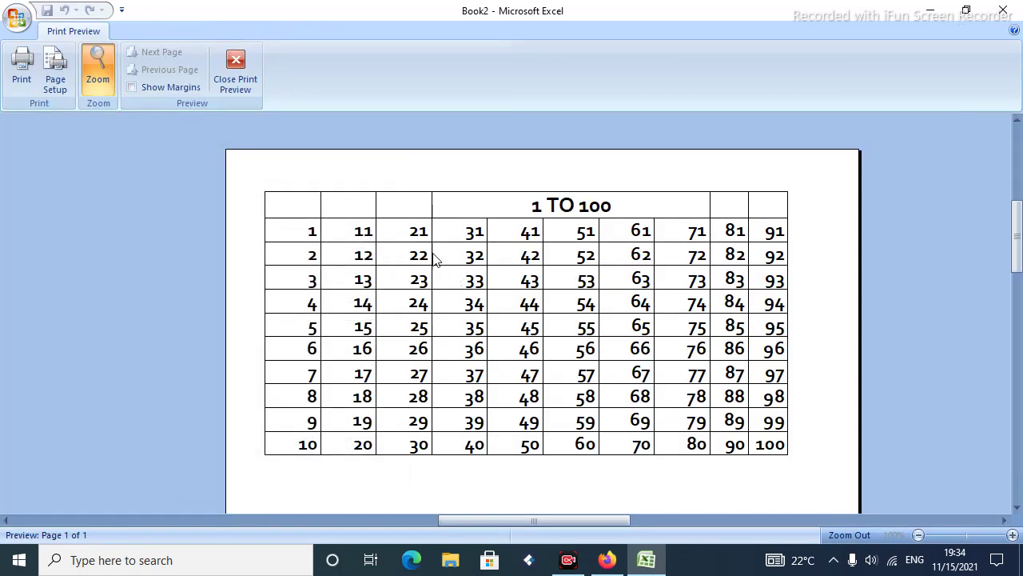
{"action": "left_click", "coordinate": [235, 68]}
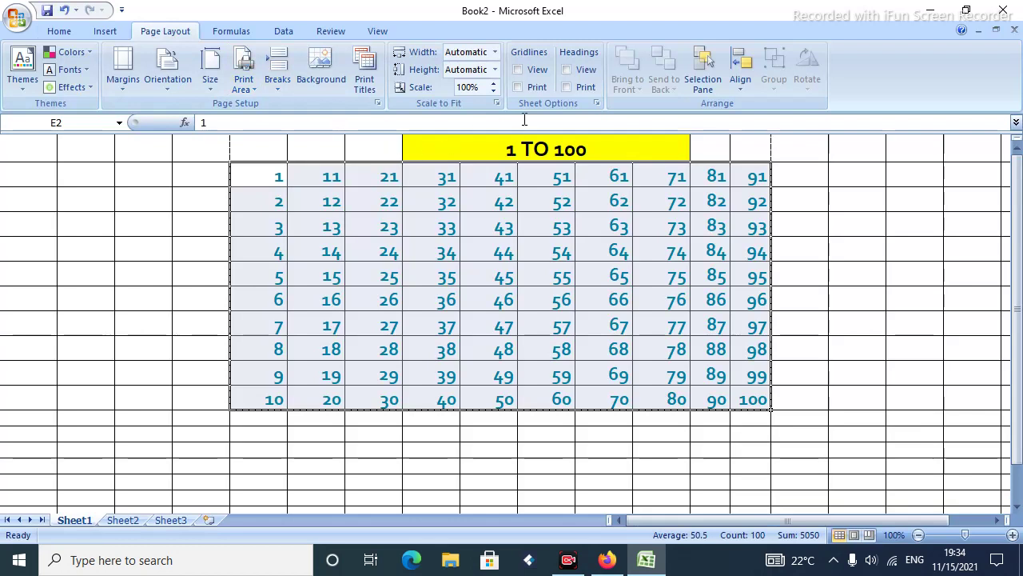
{"action": "left_click", "coordinate": [566, 70]}
{"action": "left_click", "coordinate": [518, 87]}
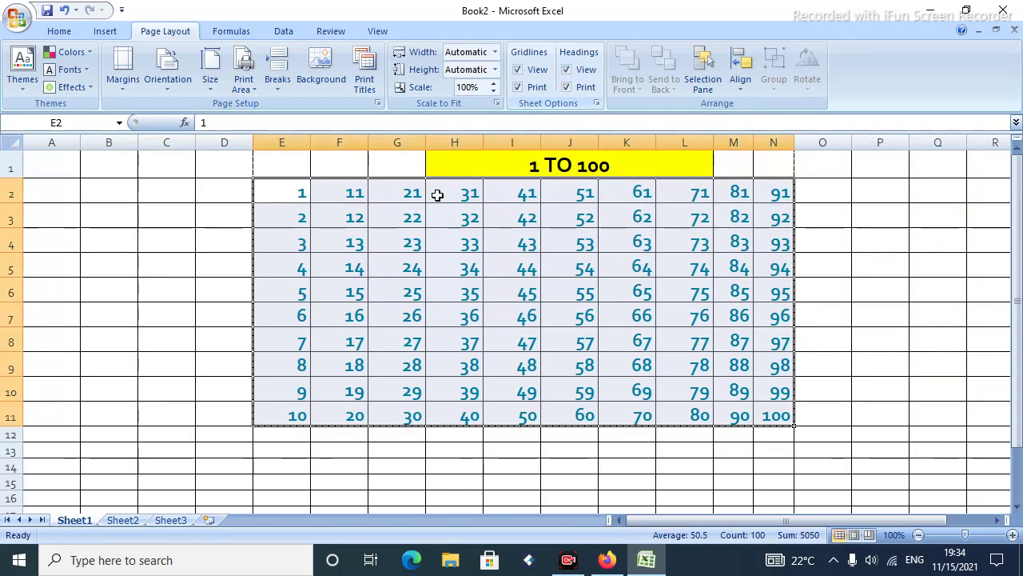
{"action": "left_click", "coordinate": [361, 76]}
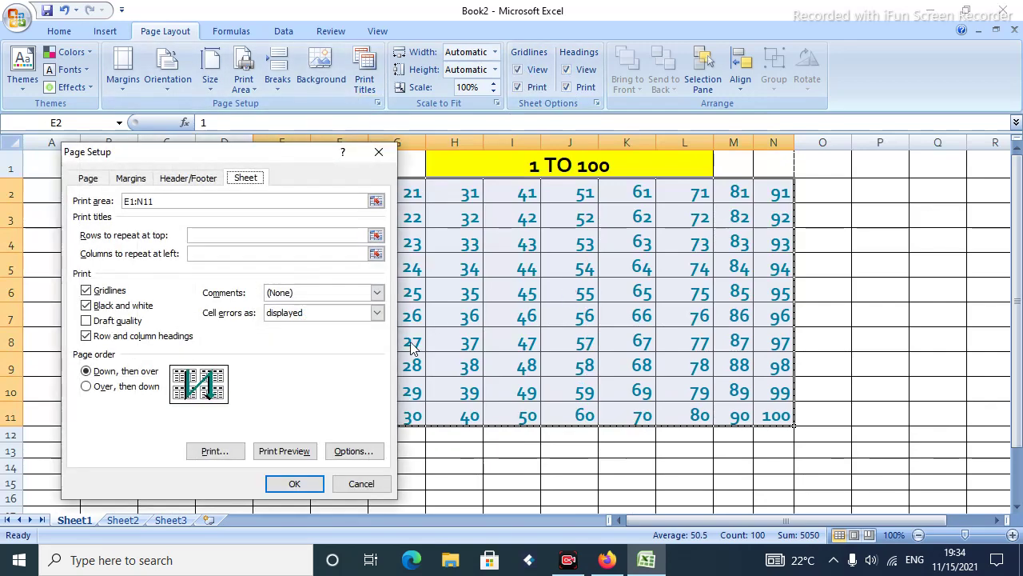
{"action": "left_click", "coordinate": [296, 454]}
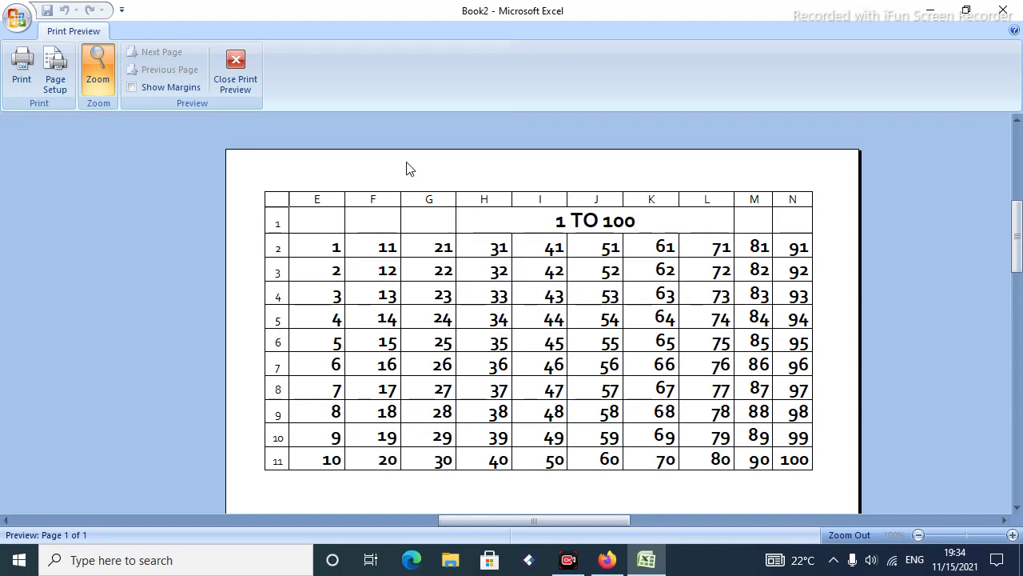
{"action": "left_click", "coordinate": [235, 70]}
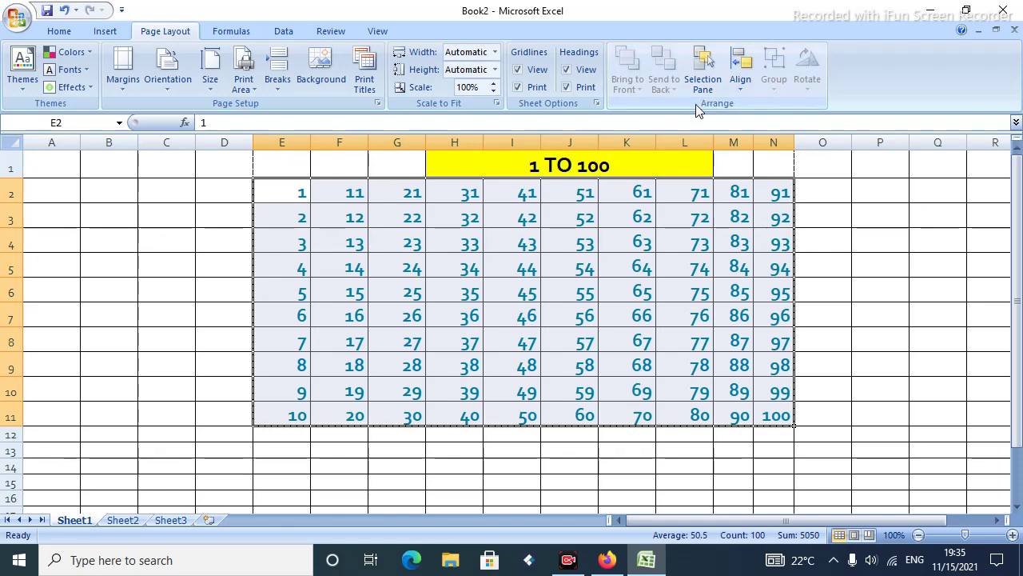
Insert the portrait photo into the sheet at cell P4
{"action": "left_click", "coordinate": [858, 236]}
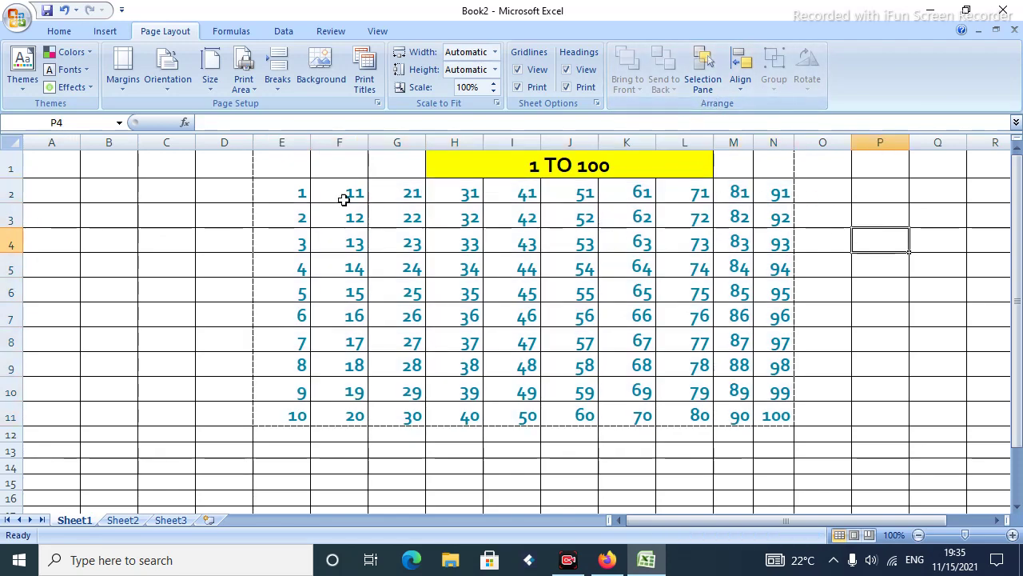
{"action": "left_click", "coordinate": [100, 32]}
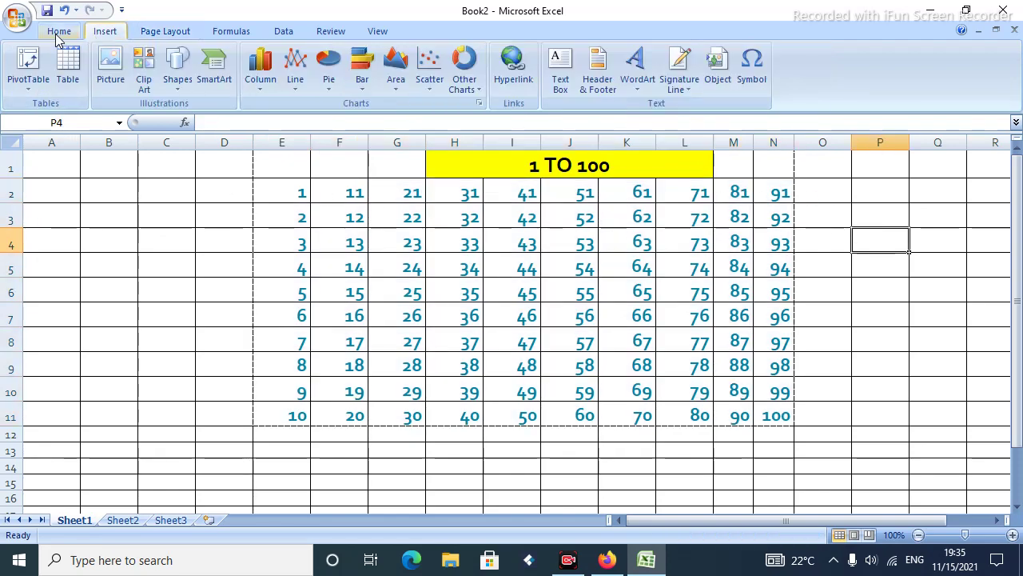
{"action": "left_click", "coordinate": [110, 63]}
{"action": "left_click", "coordinate": [288, 174]}
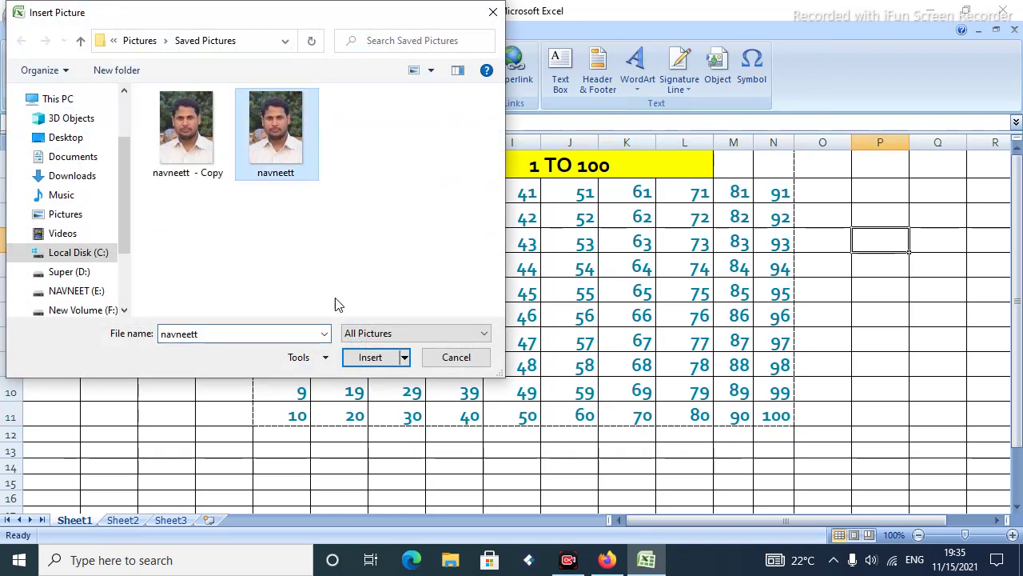
{"action": "left_click", "coordinate": [368, 357]}
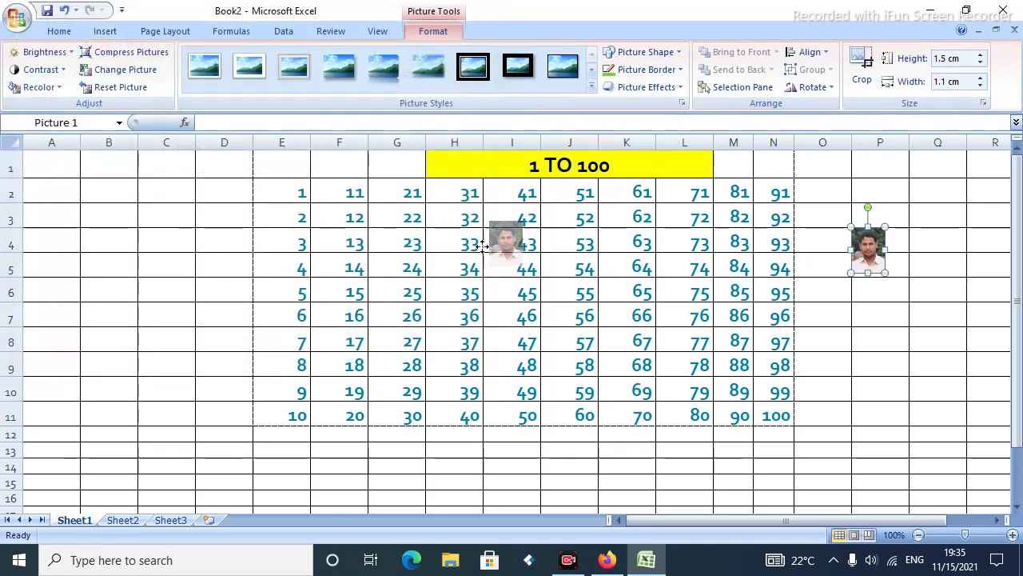
Move the photo onto the table and stretch it across columns E to N, past row 11
{"action": "mouse_move", "coordinate": [865, 262]}
{"action": "left_mouse_down"}
{"action": "mouse_move", "coordinate": [310, 235]}
{"action": "mouse_move", "coordinate": [517, 226]}
{"action": "mouse_move", "coordinate": [462, 220]}
{"action": "left_mouse_up"}
{"action": "left_click_drag", "start_coordinate": [469, 296], "coordinate": [792, 324]}
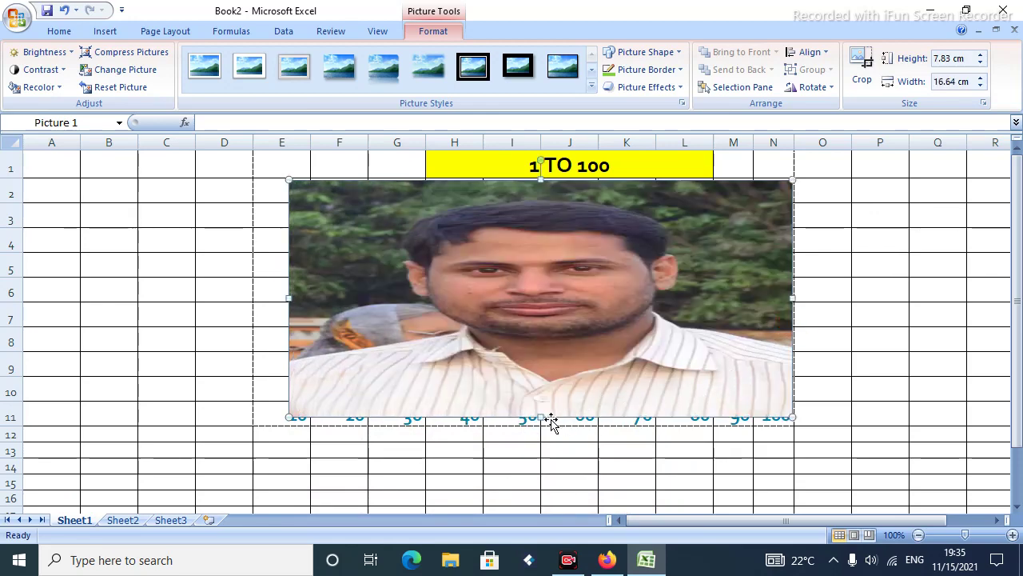
{"action": "left_click_drag", "start_coordinate": [540, 417], "coordinate": [540, 426]}
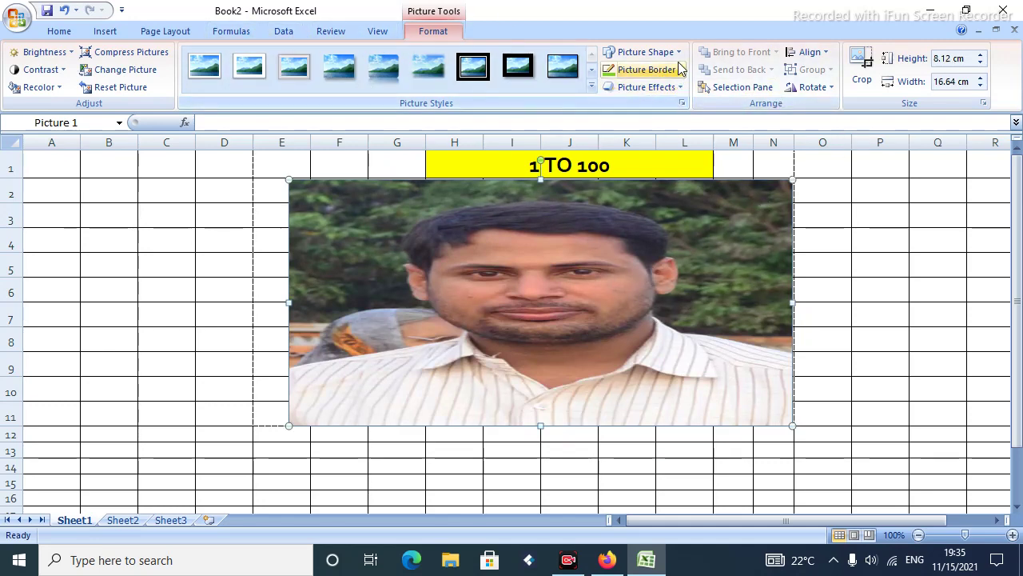
Apply a thick black frame style, toggle Snap to Grid, and flip the photo horizontally
{"action": "left_click", "coordinate": [566, 72]}
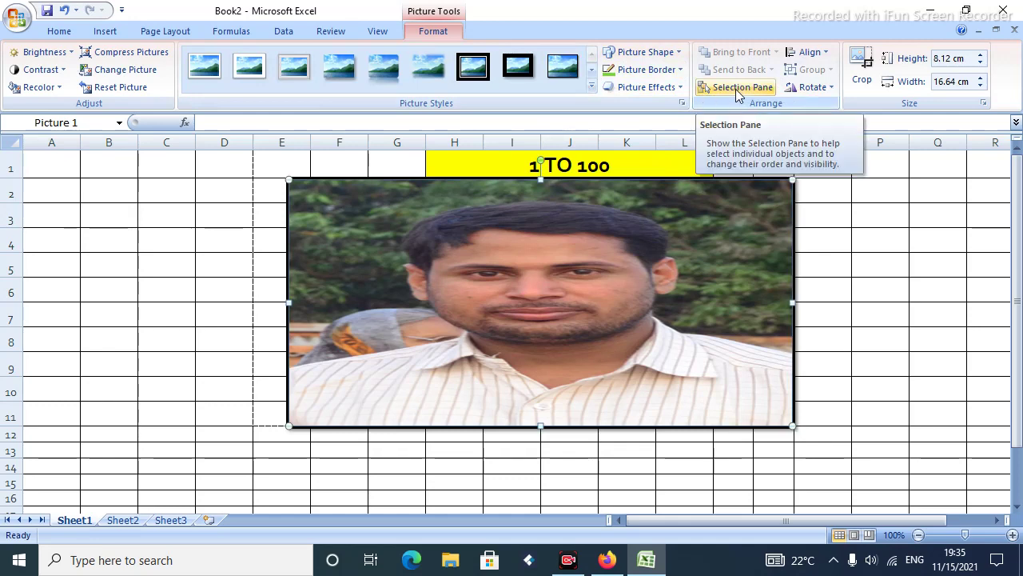
{"action": "left_click", "coordinate": [823, 53]}
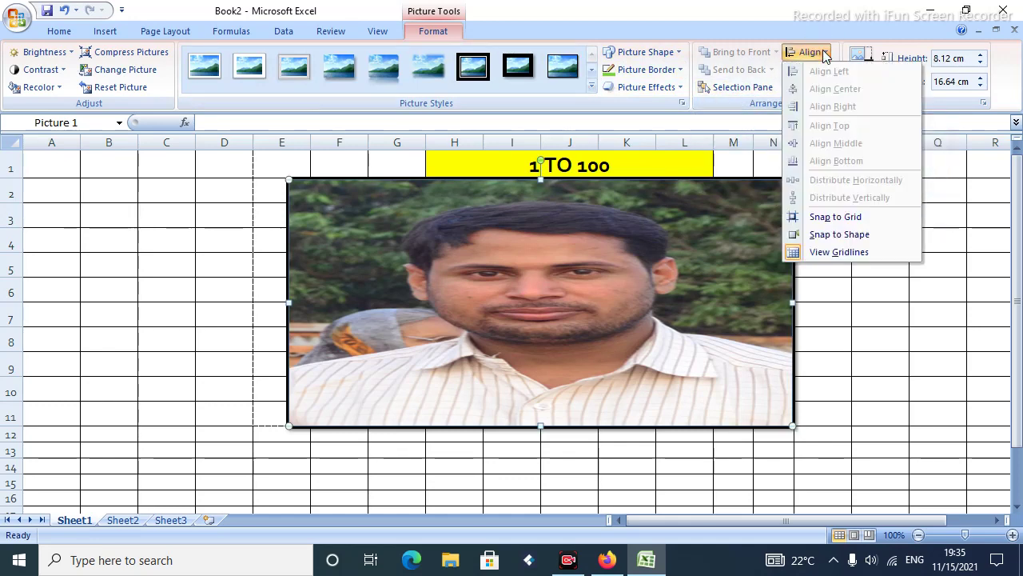
{"action": "left_click", "coordinate": [823, 216]}
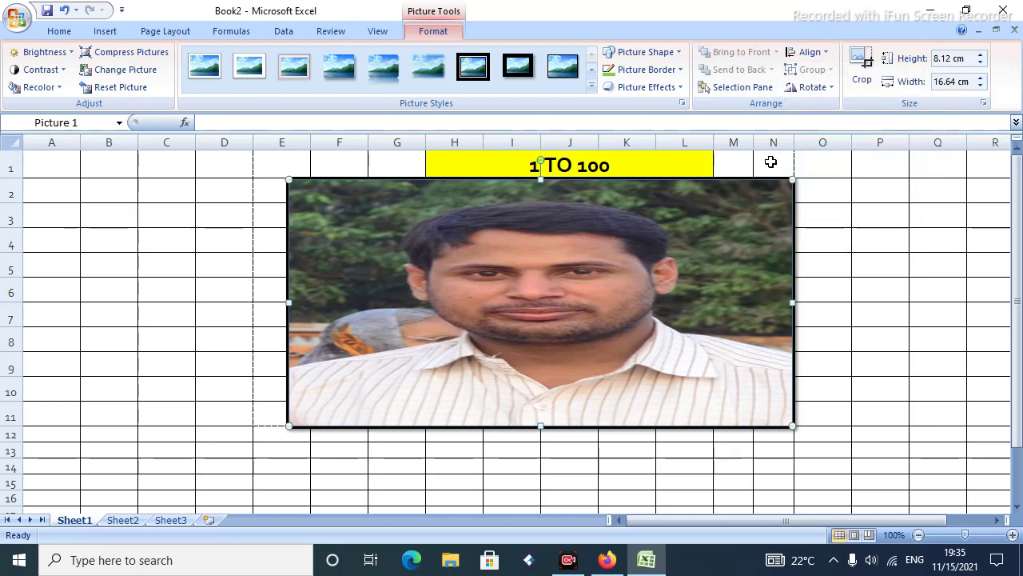
{"action": "left_click", "coordinate": [812, 88]}
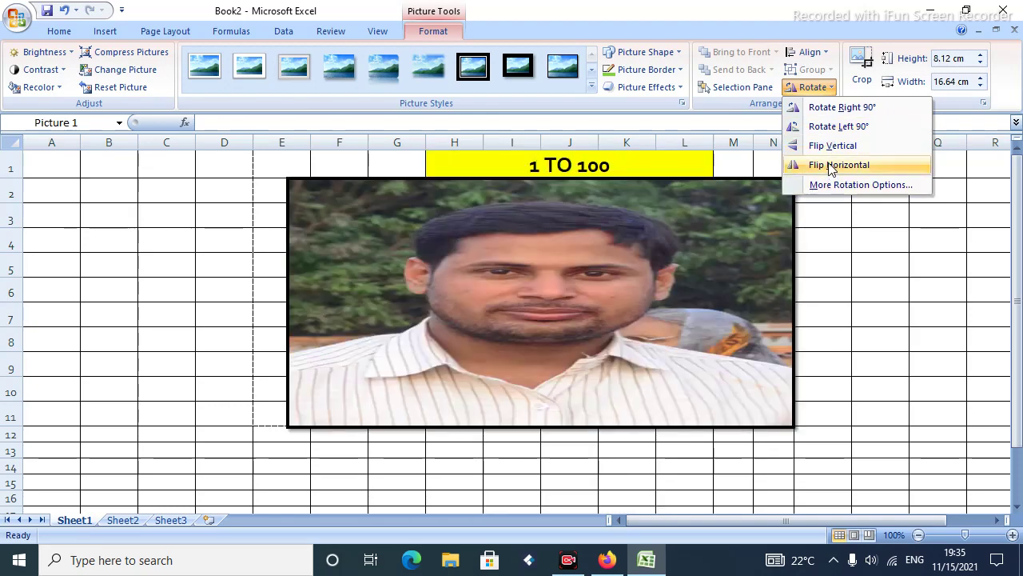
{"action": "left_click", "coordinate": [828, 163]}
Give the photo an outer drop shadow, then delete the photo
{"action": "left_click", "coordinate": [677, 87]}
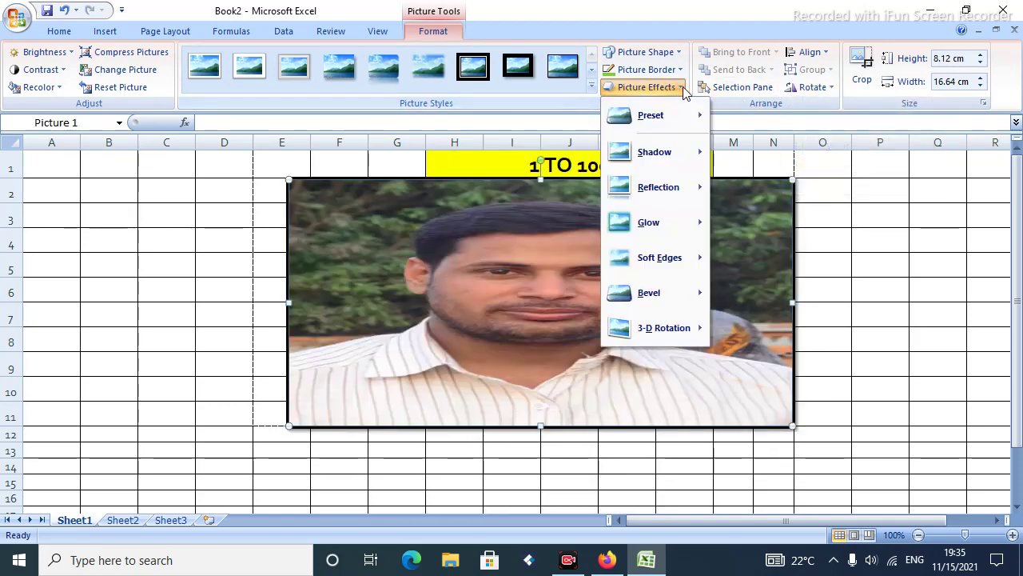
{"action": "mouse_move", "coordinate": [654, 151]}
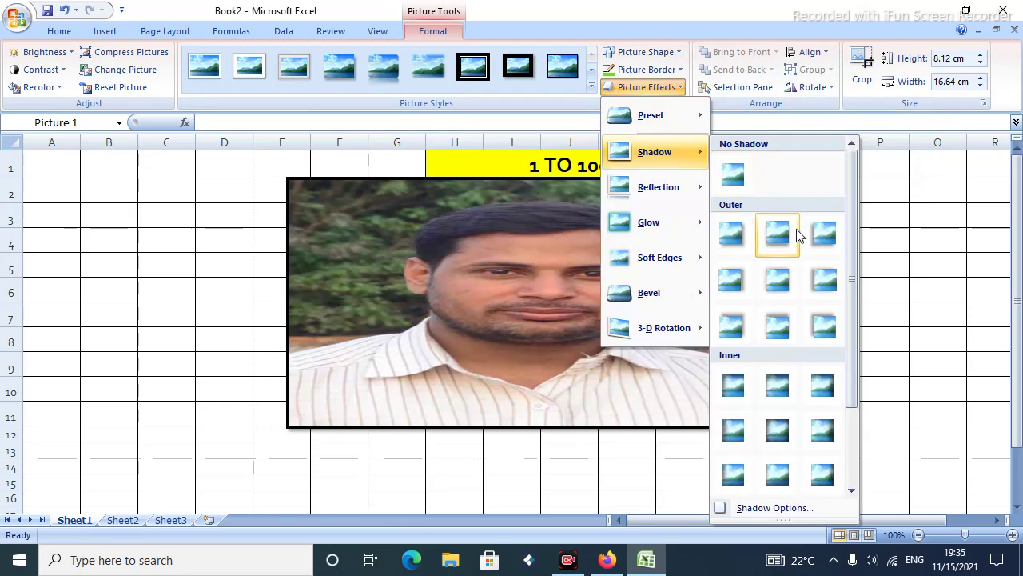
{"action": "left_click", "coordinate": [777, 280]}
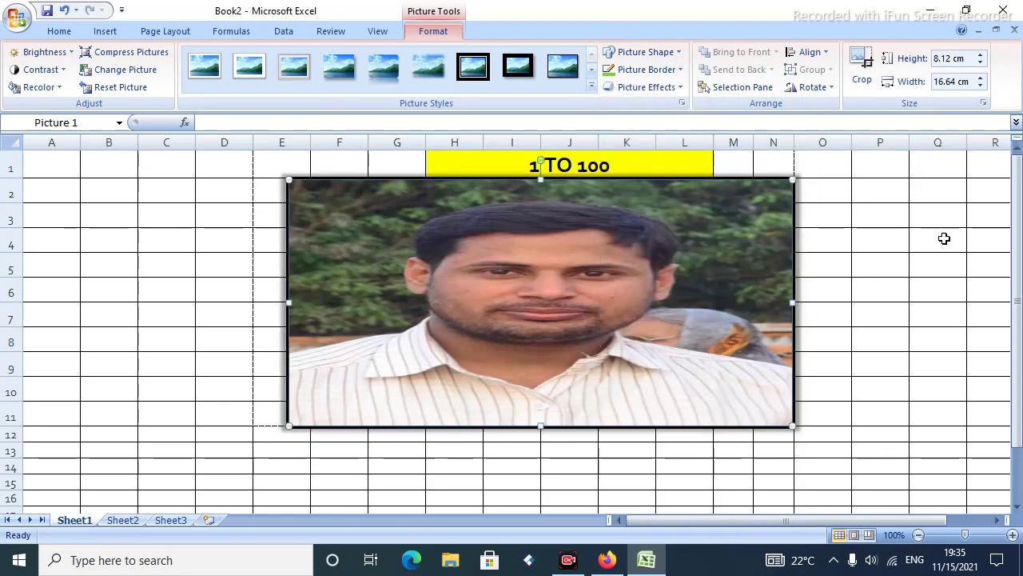
{"action": "left_click", "coordinate": [375, 30]}
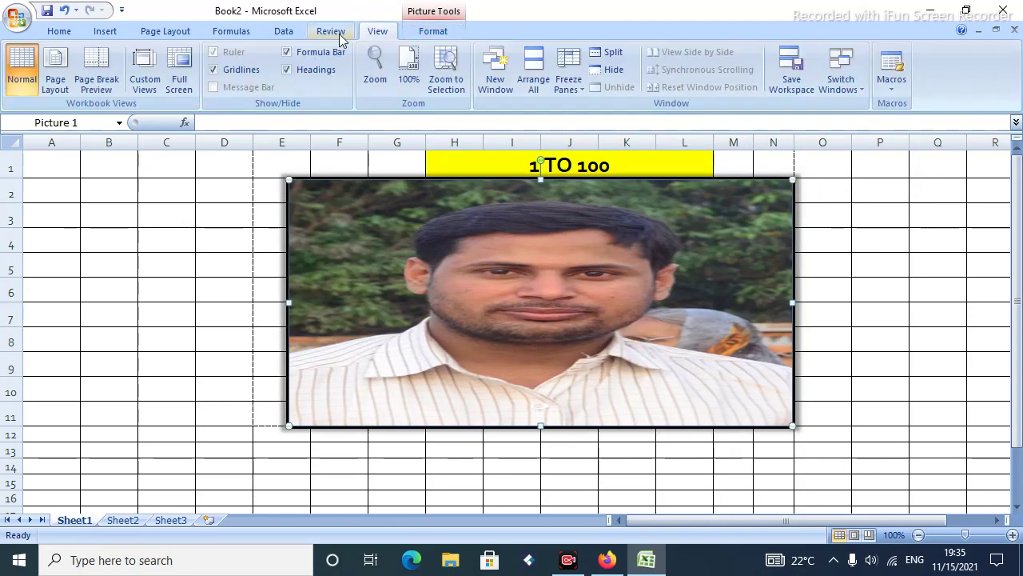
{"action": "left_click", "coordinate": [153, 32]}
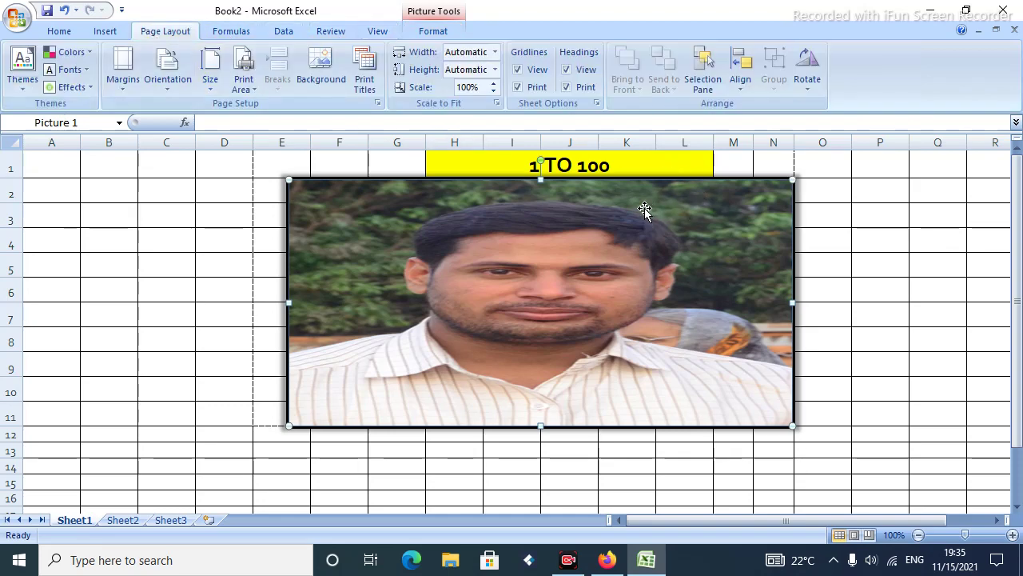
{"action": "key", "text": "Delete"}
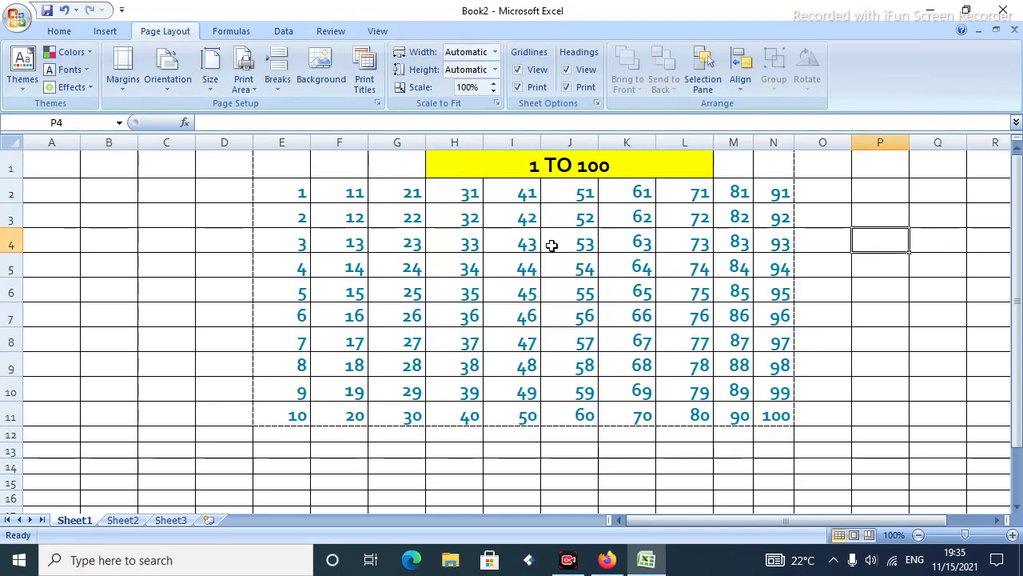
Draw a green rectangle covering E2:N11, then delete it
{"action": "left_click", "coordinate": [105, 31]}
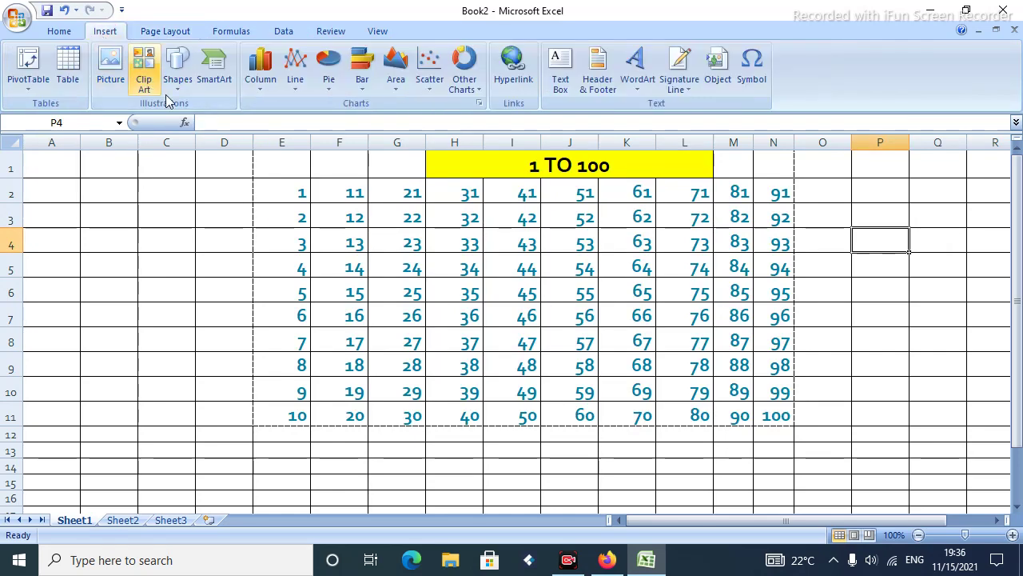
{"action": "left_click", "coordinate": [177, 78]}
{"action": "left_click", "coordinate": [219, 122]}
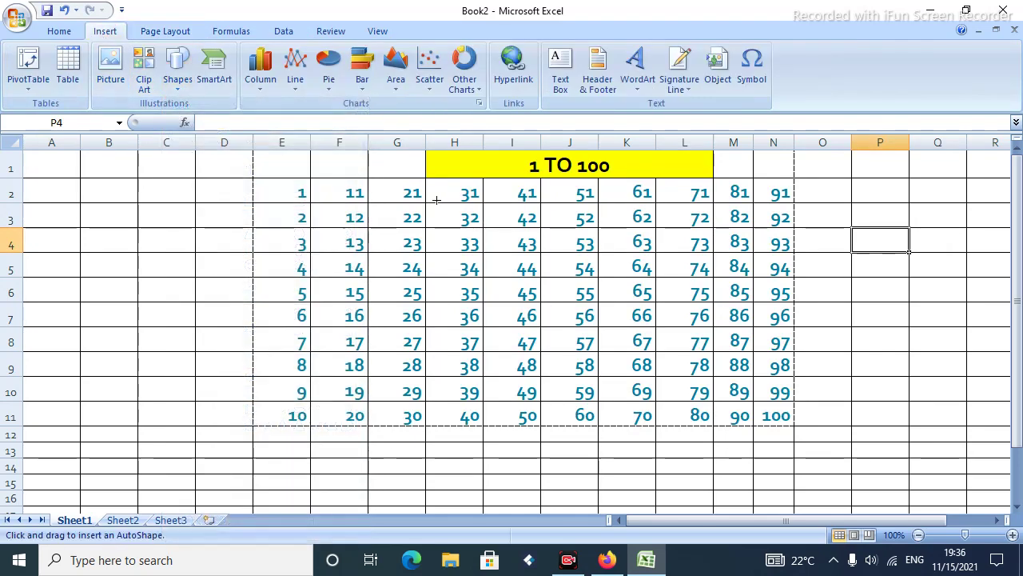
{"action": "left_click_drag", "start_coordinate": [310, 177], "coordinate": [788, 417]}
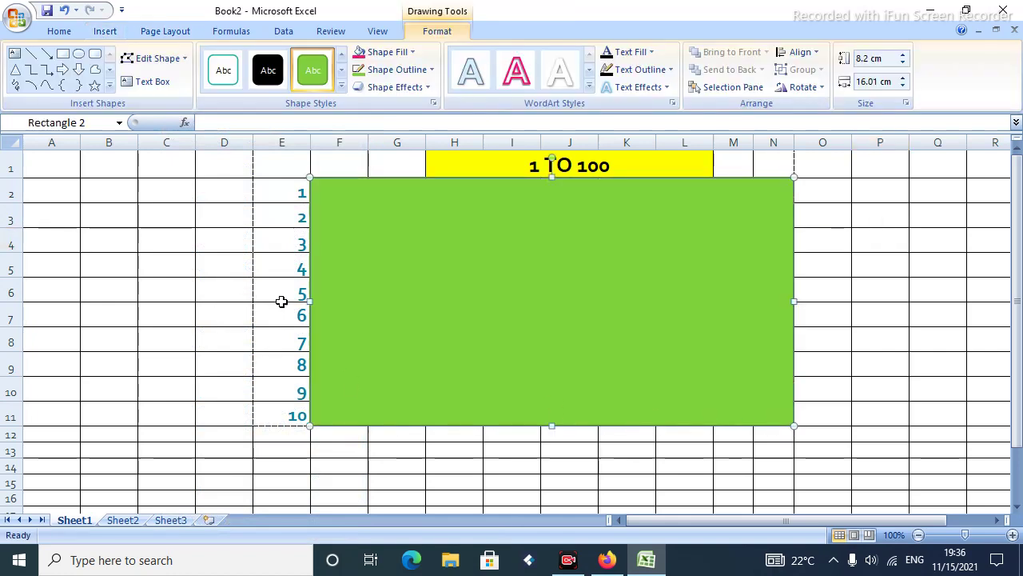
{"action": "left_click_drag", "start_coordinate": [309, 301], "coordinate": [252, 301]}
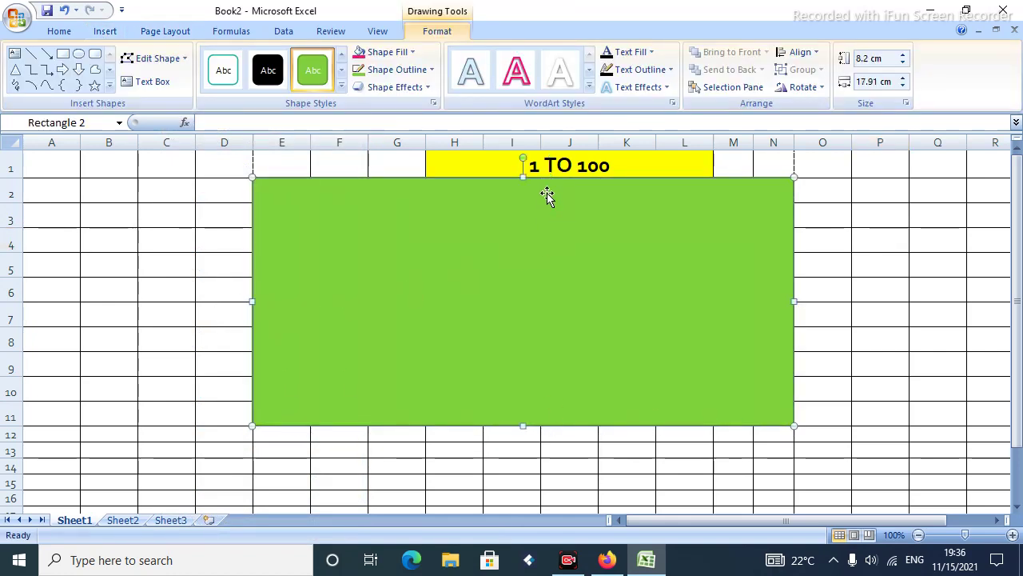
{"action": "left_click", "coordinate": [159, 34]}
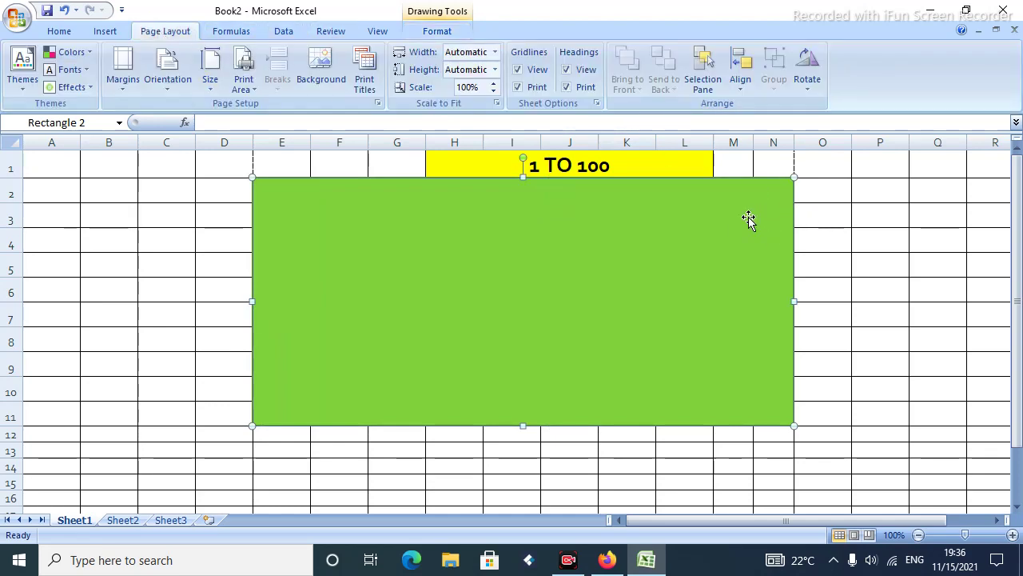
{"action": "key", "text": "Delete"}
Open and close the Selection pane, then open and dismiss the Align menu
{"action": "left_click", "coordinate": [705, 70]}
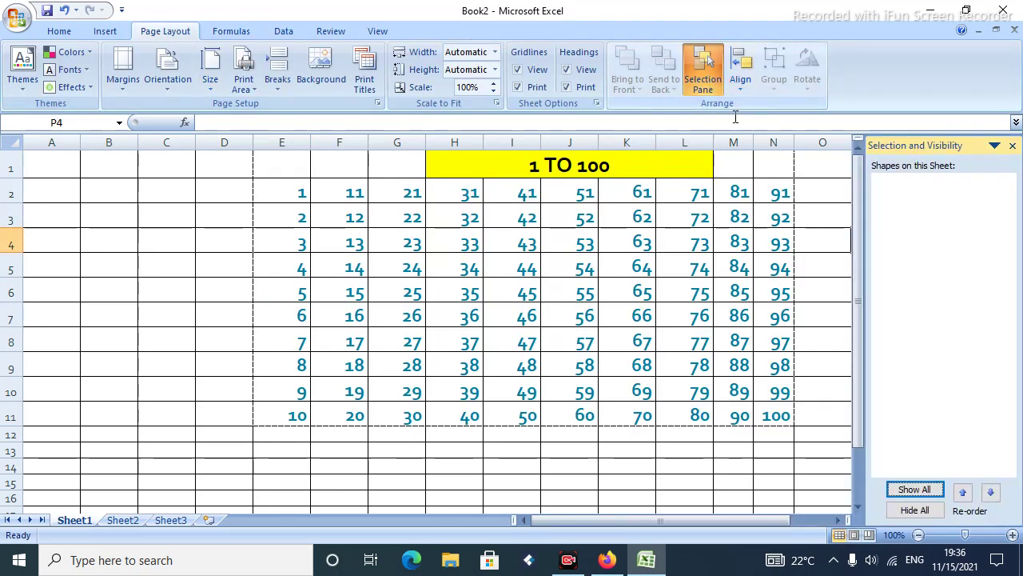
{"action": "left_click", "coordinate": [1012, 145]}
{"action": "left_click", "coordinate": [737, 90]}
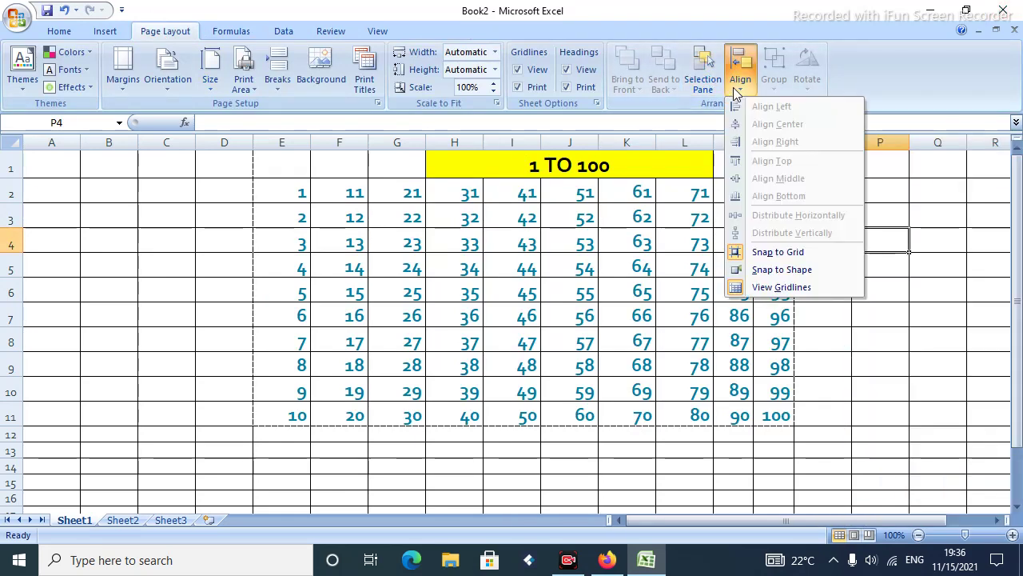
{"action": "left_click", "coordinate": [940, 297]}
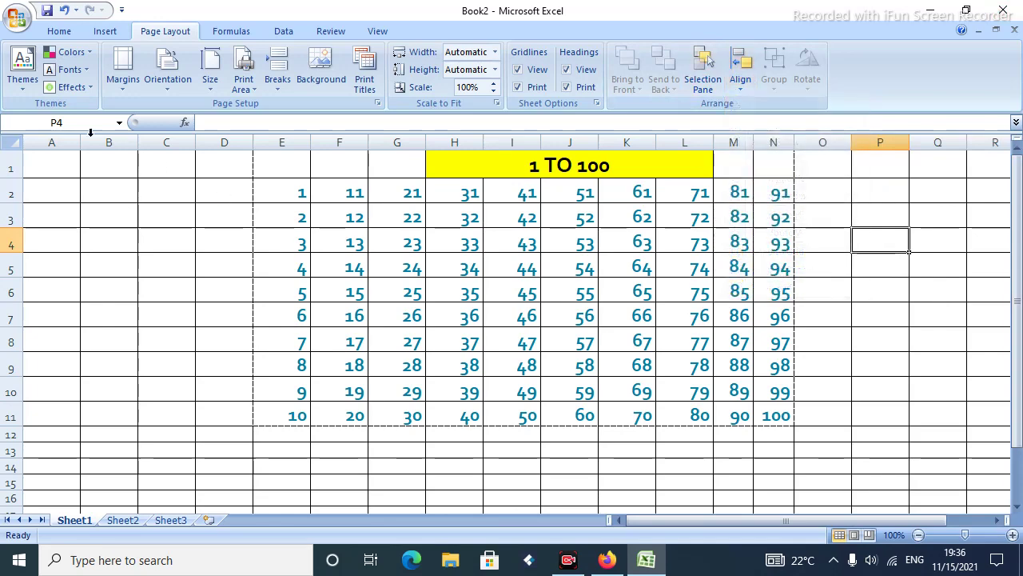
Draw a green rounded rectangle over C2:D6, browse text shadow presets, then delete it
{"action": "left_click", "coordinate": [105, 30]}
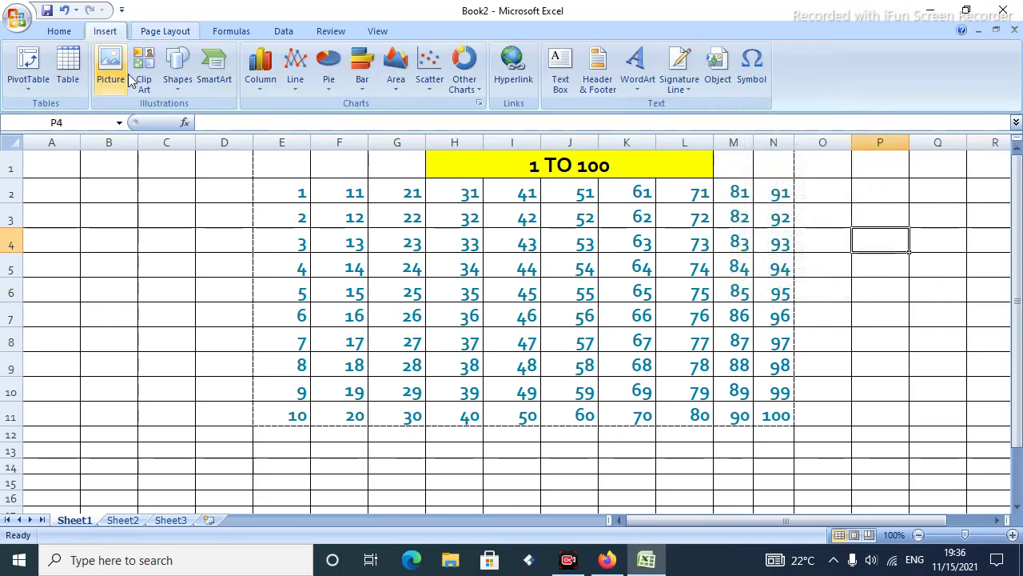
{"action": "left_click", "coordinate": [178, 68]}
{"action": "left_click", "coordinate": [250, 122]}
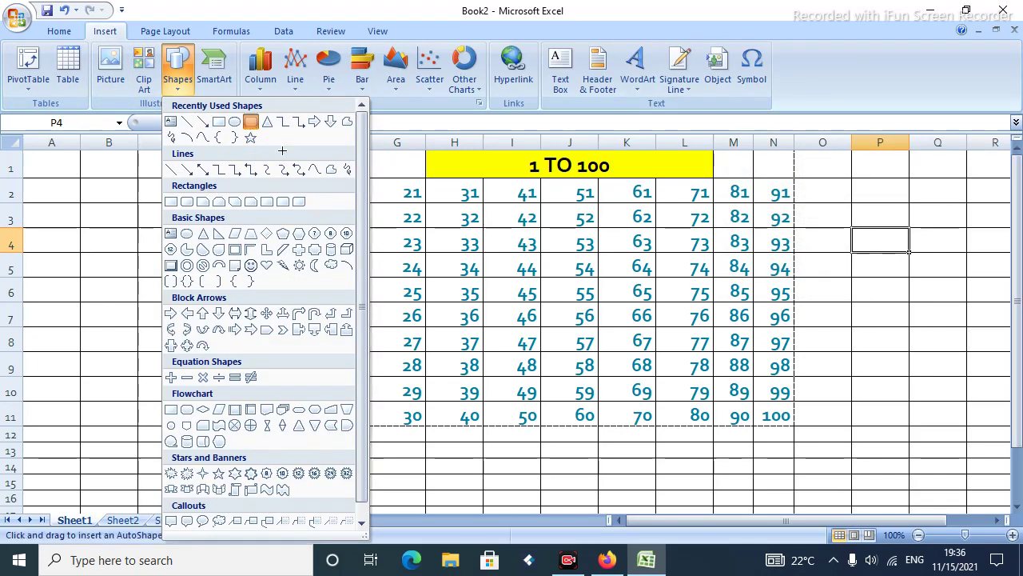
{"action": "left_click_drag", "start_coordinate": [165, 202], "coordinate": [252, 301]}
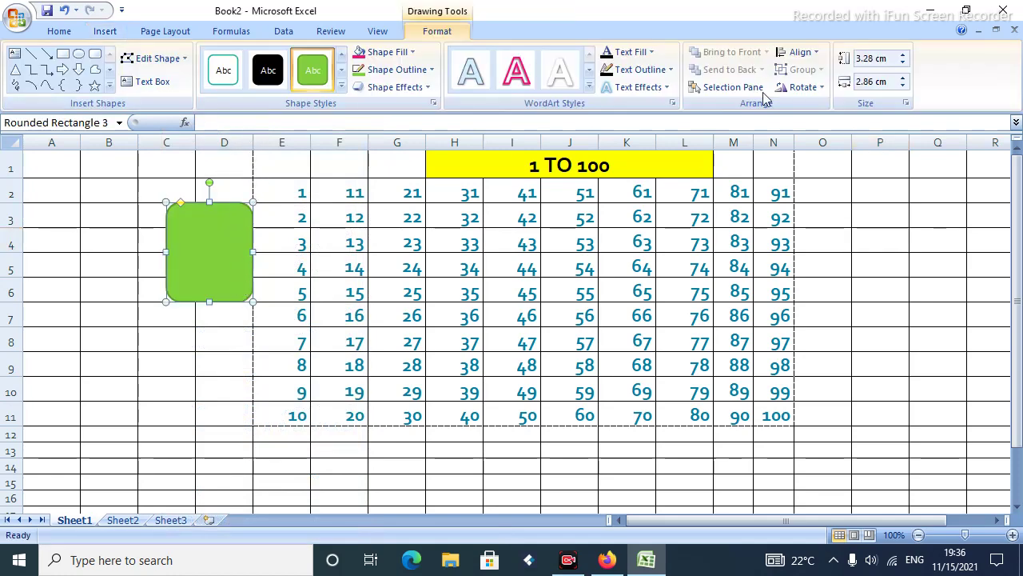
{"action": "left_click", "coordinate": [644, 88]}
{"action": "mouse_move", "coordinate": [656, 116]}
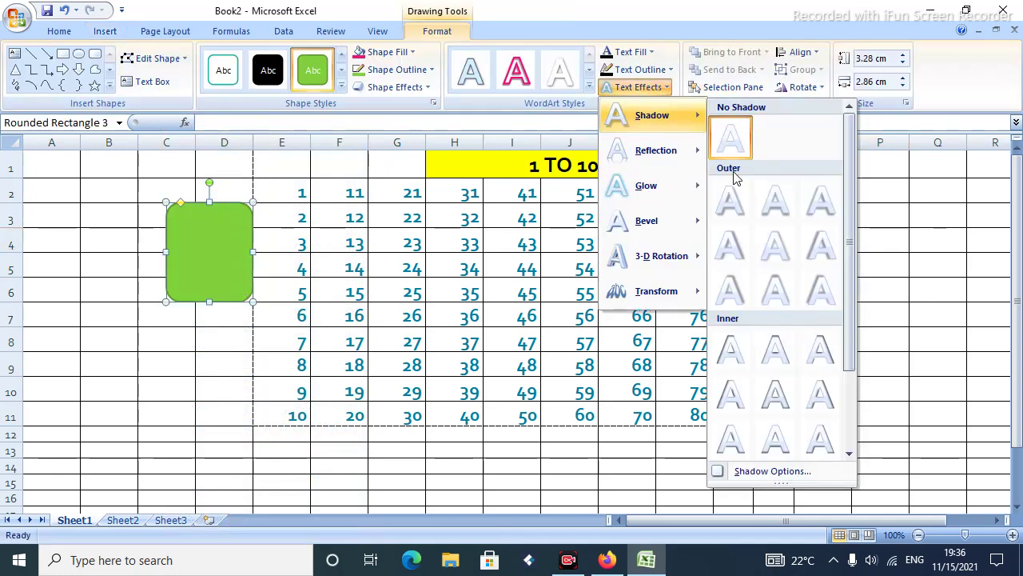
{"action": "left_click", "coordinate": [730, 290]}
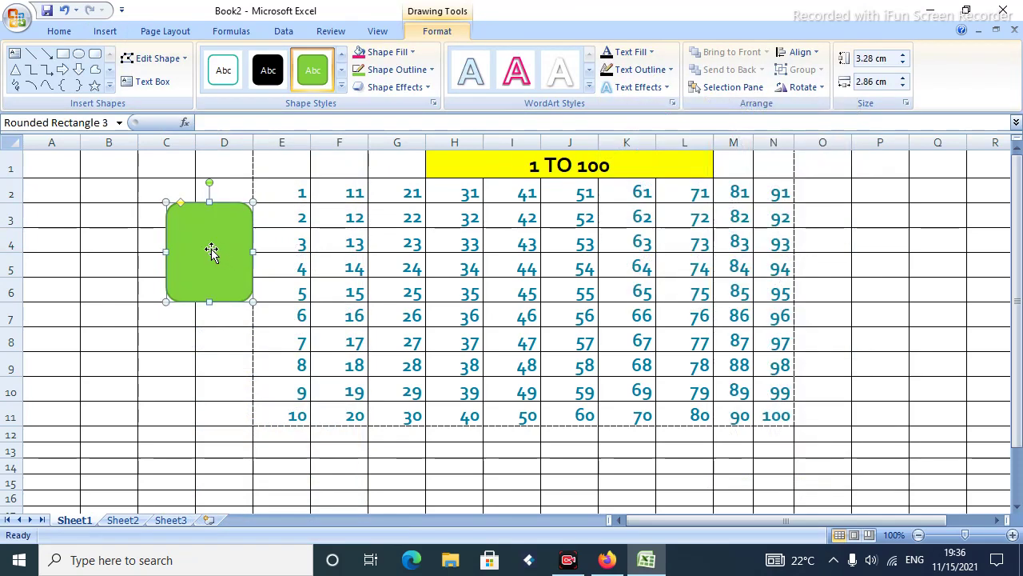
{"action": "key", "text": "Delete"}
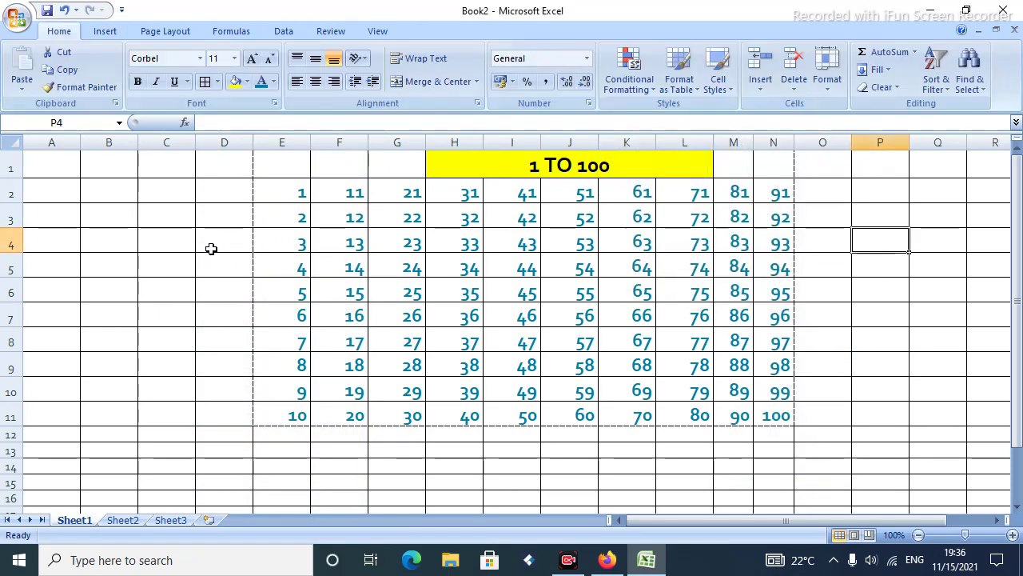
{"action": "left_click", "coordinate": [160, 31]}
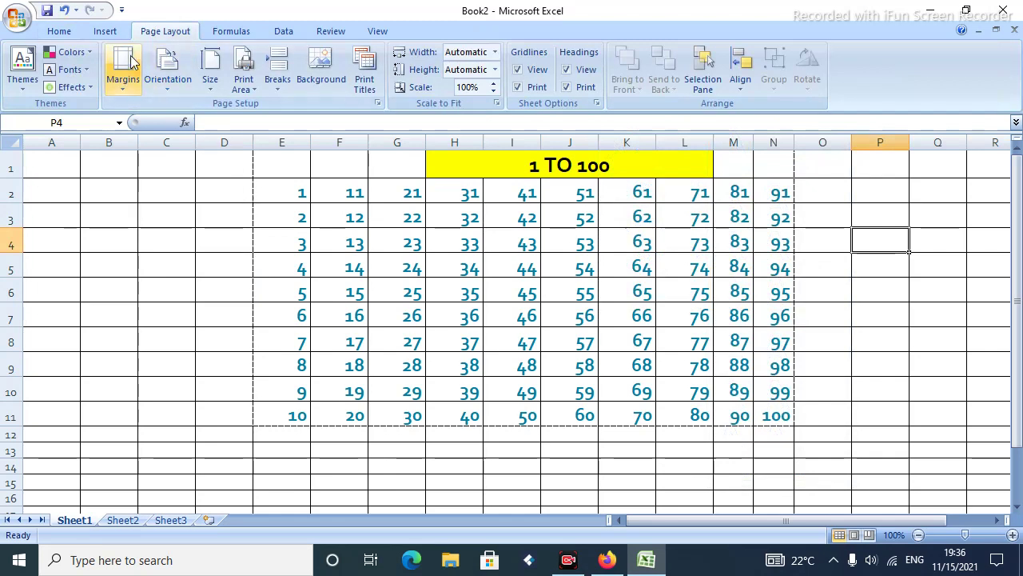
{"action": "left_click", "coordinate": [106, 32]}
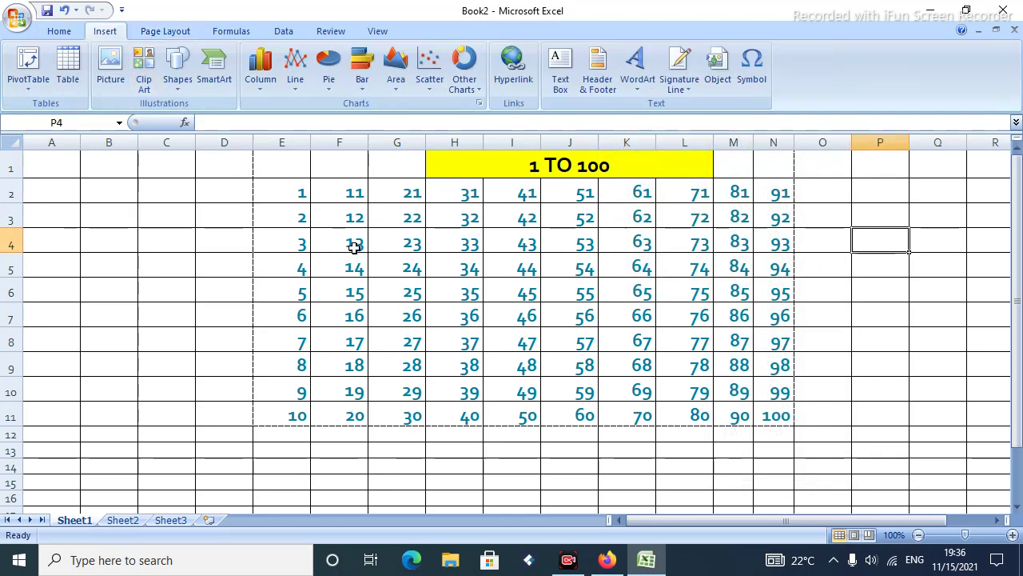
{"action": "left_click", "coordinate": [165, 32]}
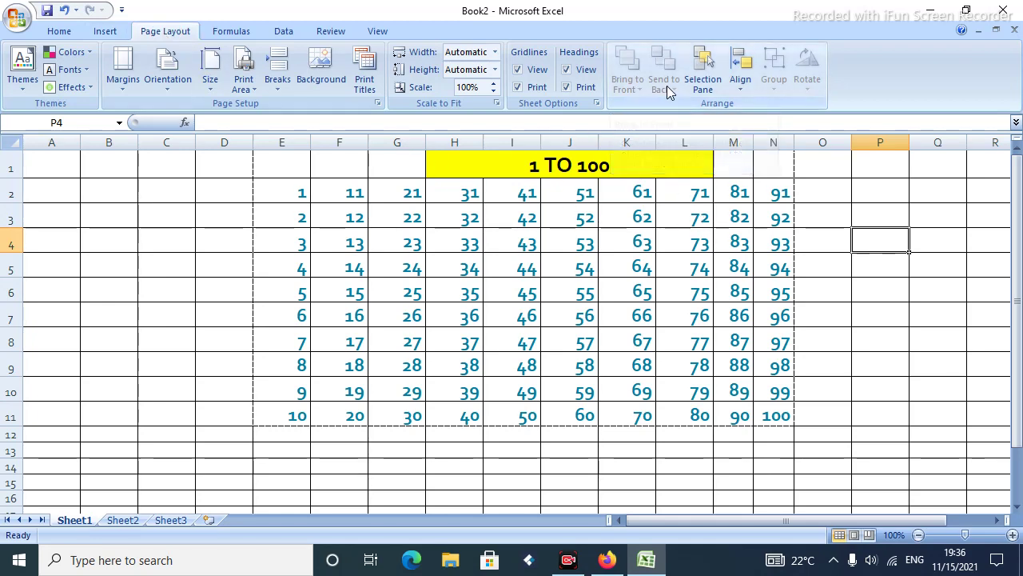
{"action": "left_click", "coordinate": [740, 87]}
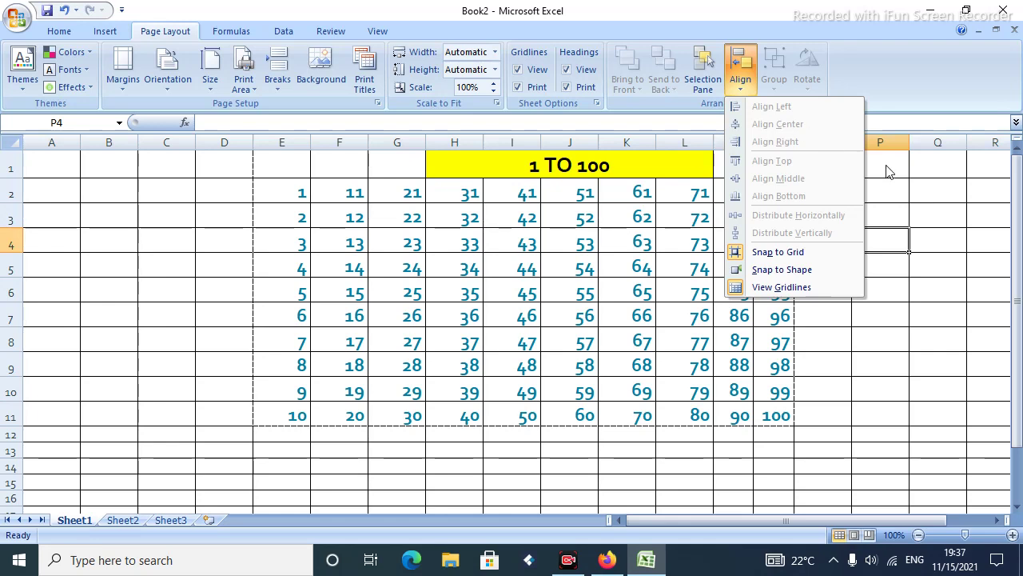
{"action": "left_click", "coordinate": [909, 174]}
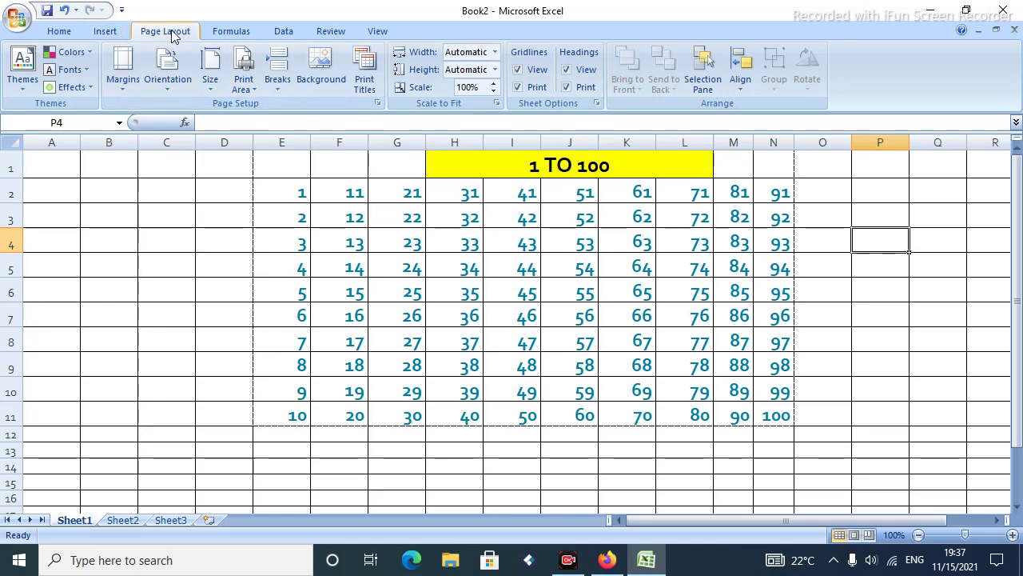
Select the numbers from E2 and turn on snapping shapes to the cell grid
{"action": "mouse_move", "coordinate": [290, 193]}
{"action": "left_mouse_down"}
{"action": "mouse_move", "coordinate": [764, 382]}
{"action": "mouse_move", "coordinate": [765, 406]}
{"action": "left_mouse_up"}
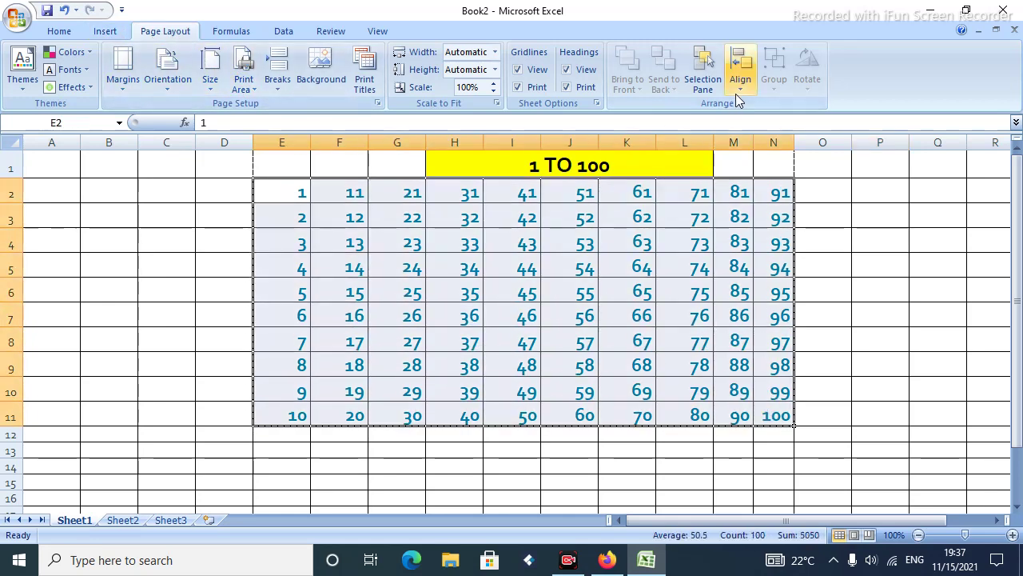
{"action": "left_click", "coordinate": [738, 77]}
{"action": "left_click", "coordinate": [739, 76]}
{"action": "left_click", "coordinate": [739, 76]}
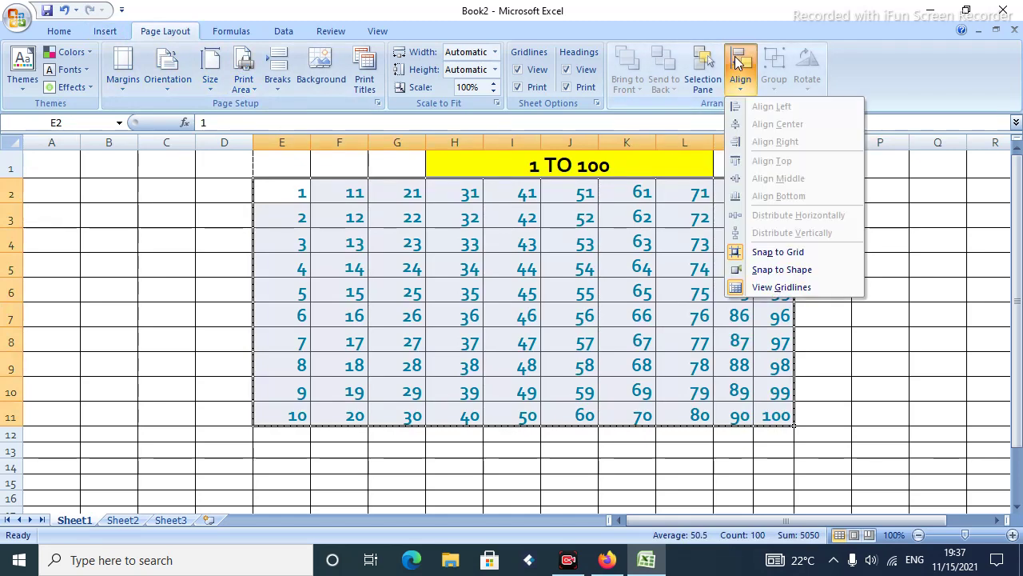
{"action": "left_click", "coordinate": [766, 252]}
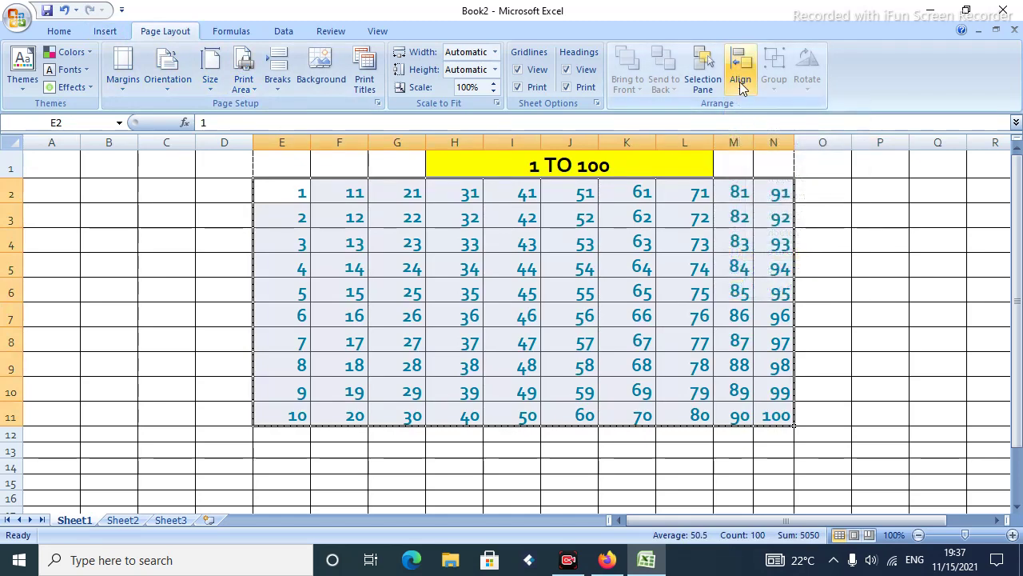
Draw a green rectangle over B3:B5, then add a trial oval below it and delete it
{"action": "left_click", "coordinate": [104, 32]}
{"action": "left_click", "coordinate": [177, 80]}
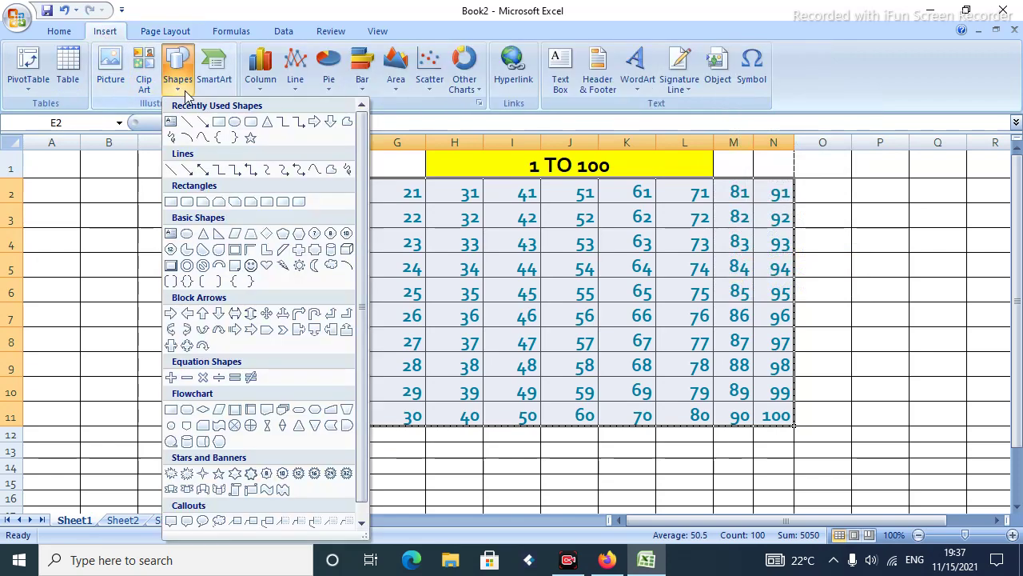
{"action": "left_click", "coordinate": [219, 122]}
{"action": "left_click_drag", "start_coordinate": [72, 212], "coordinate": [147, 276]}
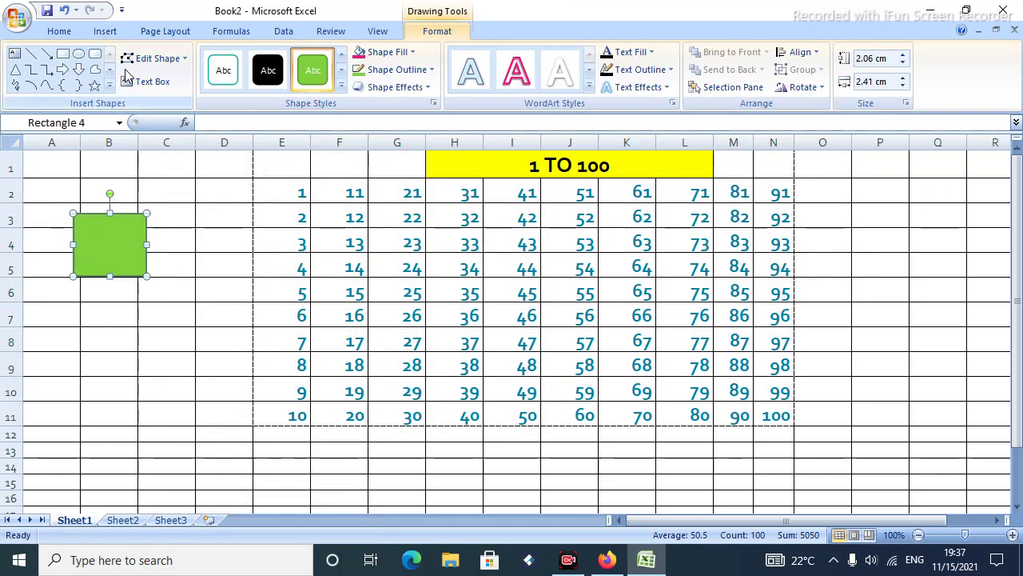
{"action": "left_click", "coordinate": [78, 56]}
{"action": "left_click_drag", "start_coordinate": [72, 302], "coordinate": [164, 376]}
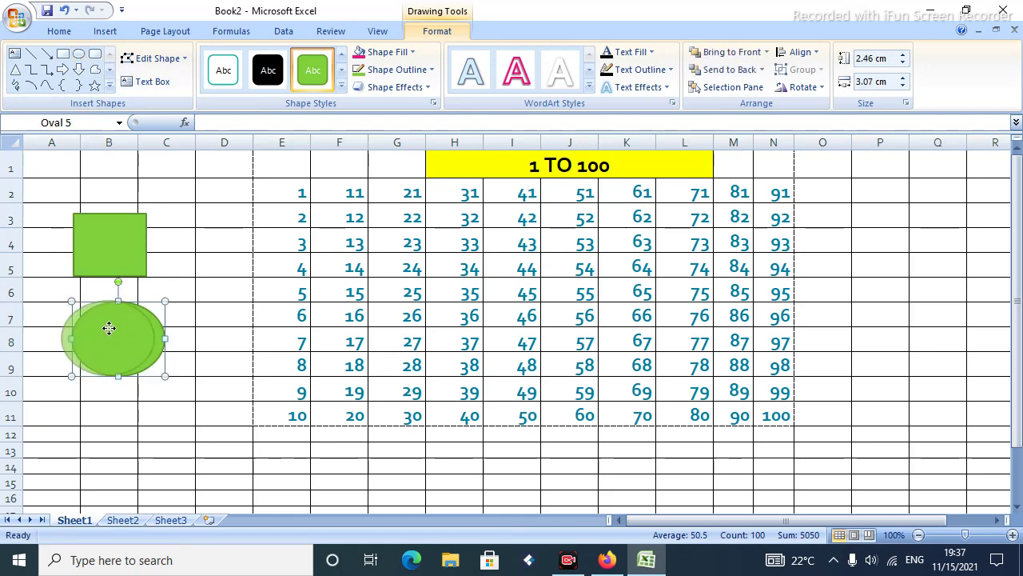
{"action": "left_click_drag", "start_coordinate": [114, 319], "coordinate": [103, 320]}
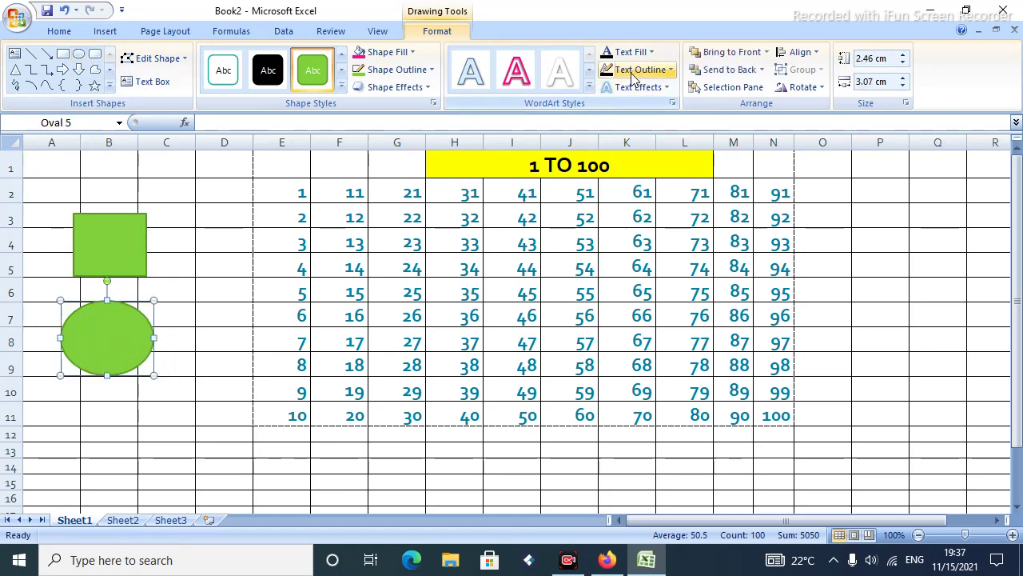
{"action": "left_click_drag", "start_coordinate": [130, 336], "coordinate": [182, 294]}
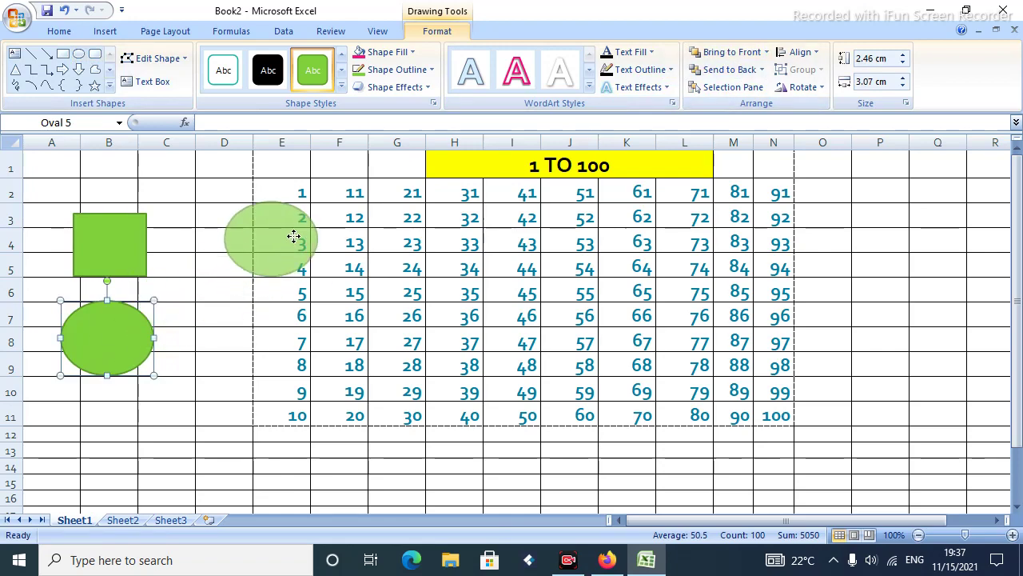
{"action": "key", "text": "Delete"}
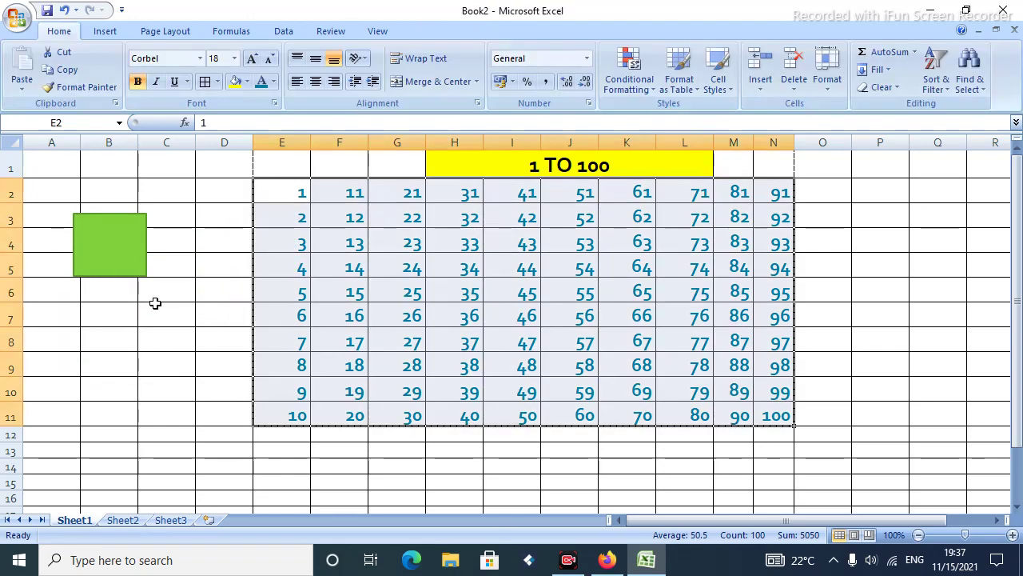
Move the green rectangle to E2 and stretch it over the whole number table
{"action": "left_click_drag", "start_coordinate": [113, 232], "coordinate": [298, 194]}
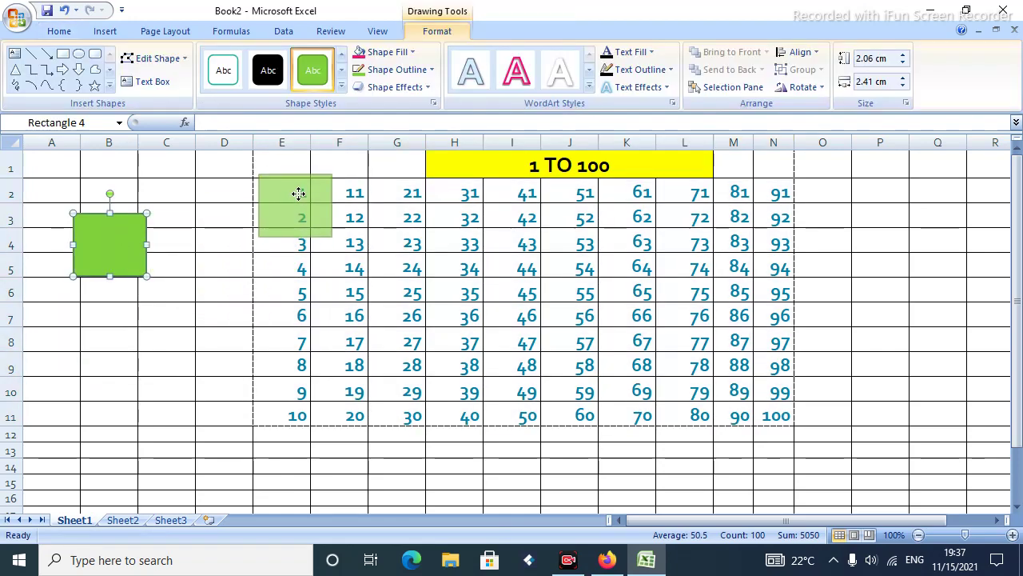
{"action": "left_click_drag", "start_coordinate": [332, 236], "coordinate": [794, 429]}
{"action": "left_click", "coordinate": [358, 236]}
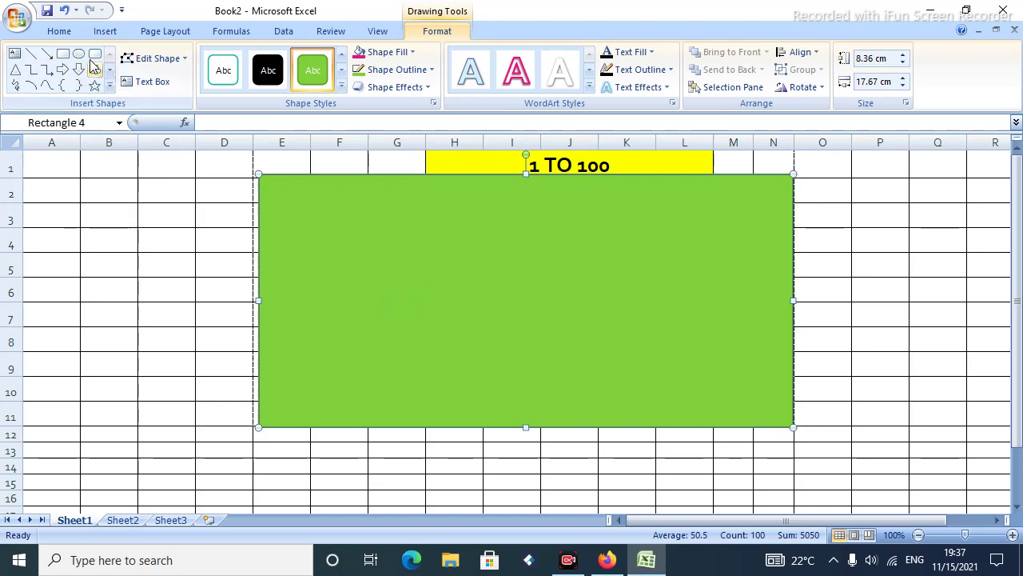
Draw a new green rectangle over A2:C9 and delete the large rectangle covering the table
{"action": "left_click", "coordinate": [62, 53]}
{"action": "left_click_drag", "start_coordinate": [32, 179], "coordinate": [196, 369]}
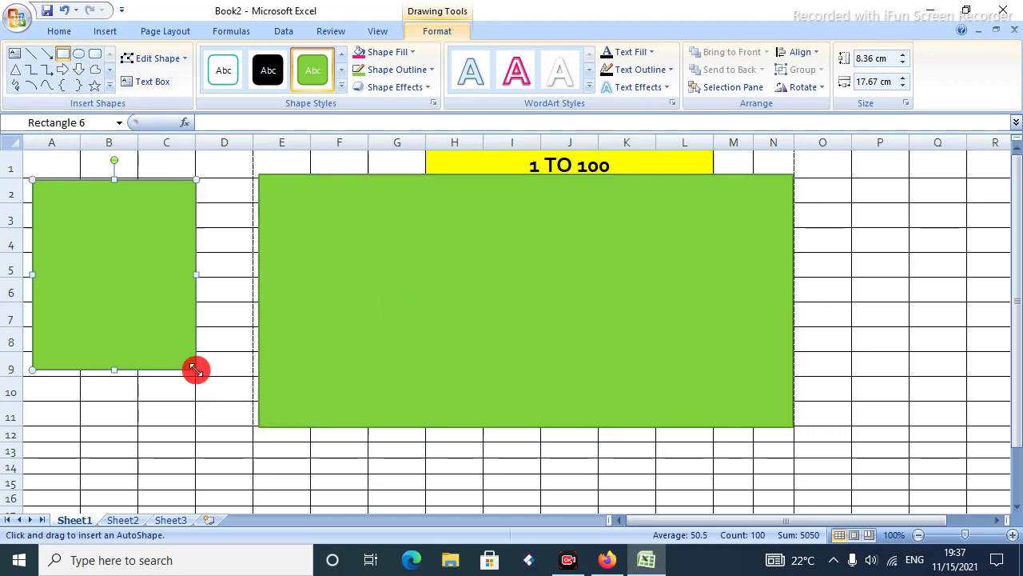
{"action": "left_click", "coordinate": [562, 265]}
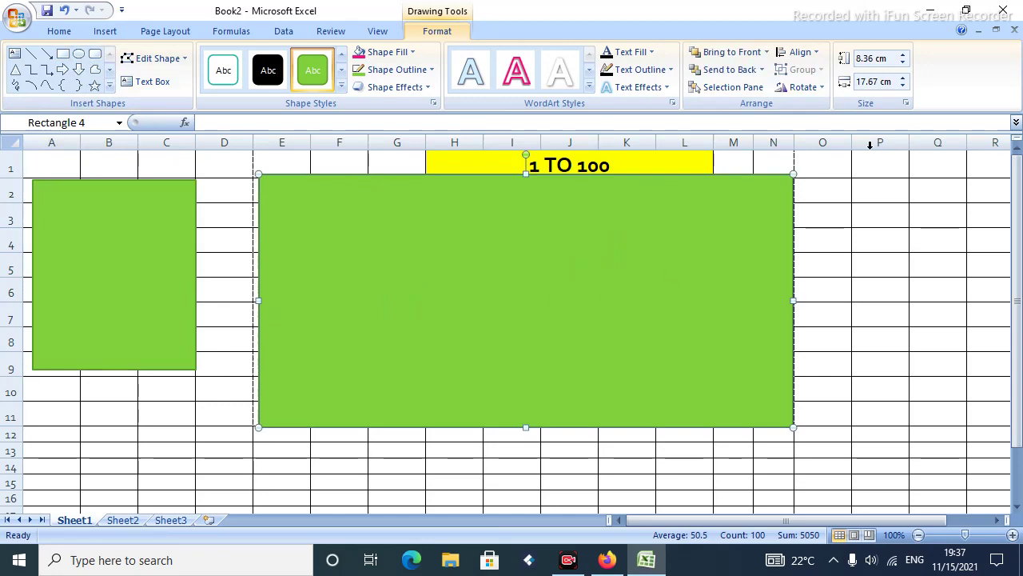
{"action": "left_click_drag", "start_coordinate": [566, 259], "coordinate": [562, 262]}
{"action": "key", "text": "Delete"}
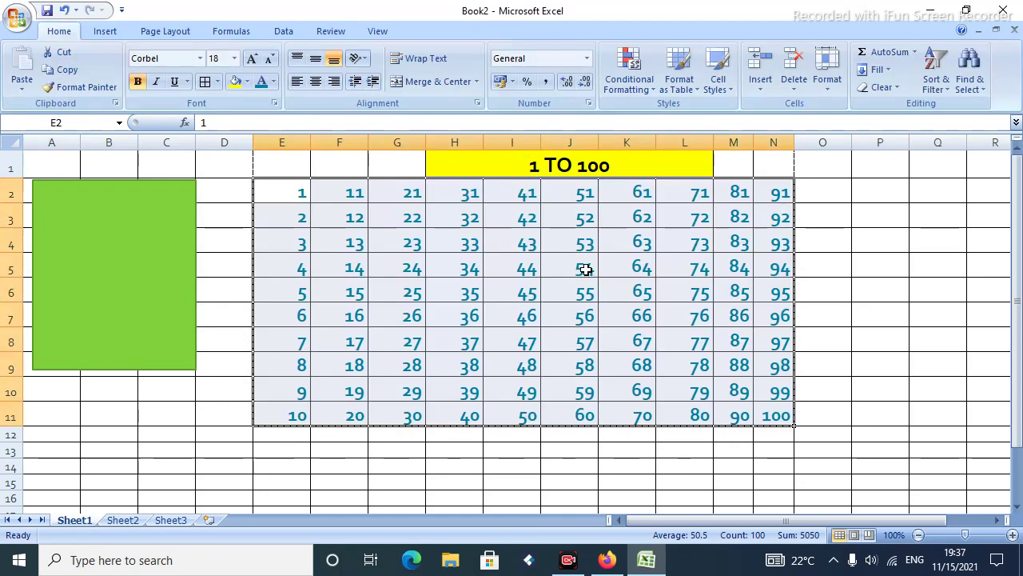
{"action": "left_click", "coordinate": [106, 31]}
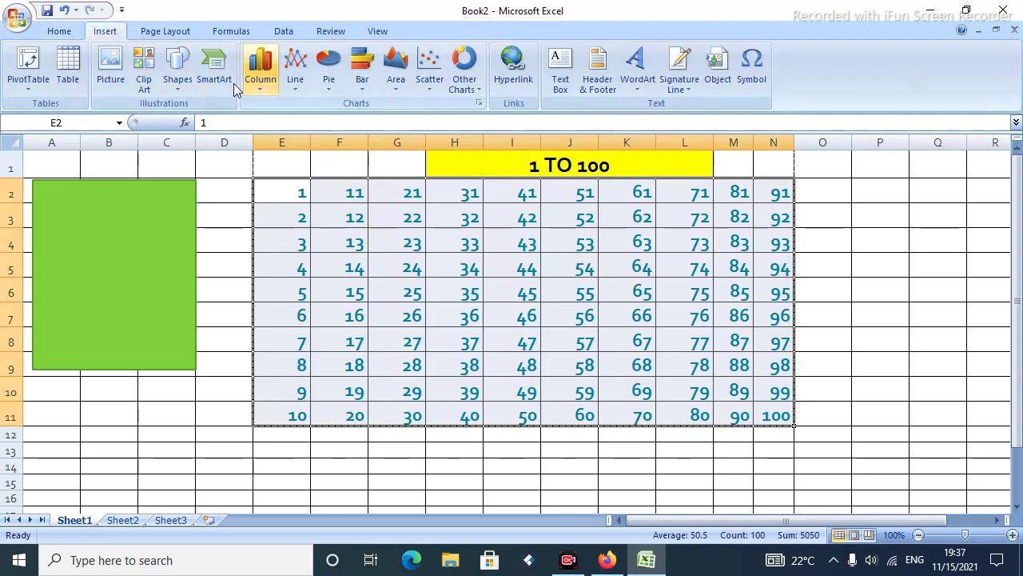
Insert the first photo and stretch it over E2:N11, about 8.12 × 17.86 cm
{"action": "left_click", "coordinate": [110, 68]}
{"action": "left_click", "coordinate": [191, 124]}
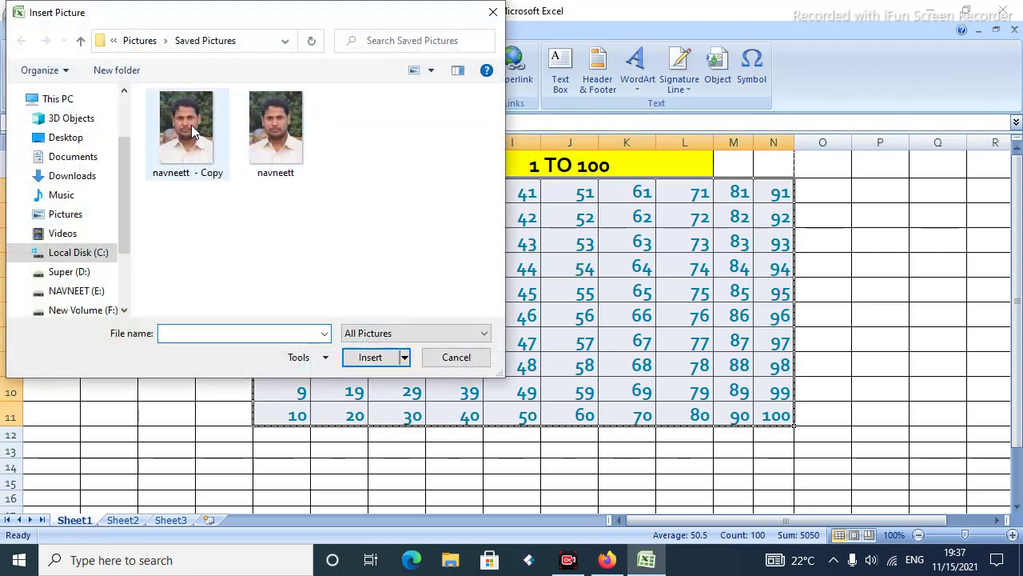
{"action": "left_click", "coordinate": [368, 357]}
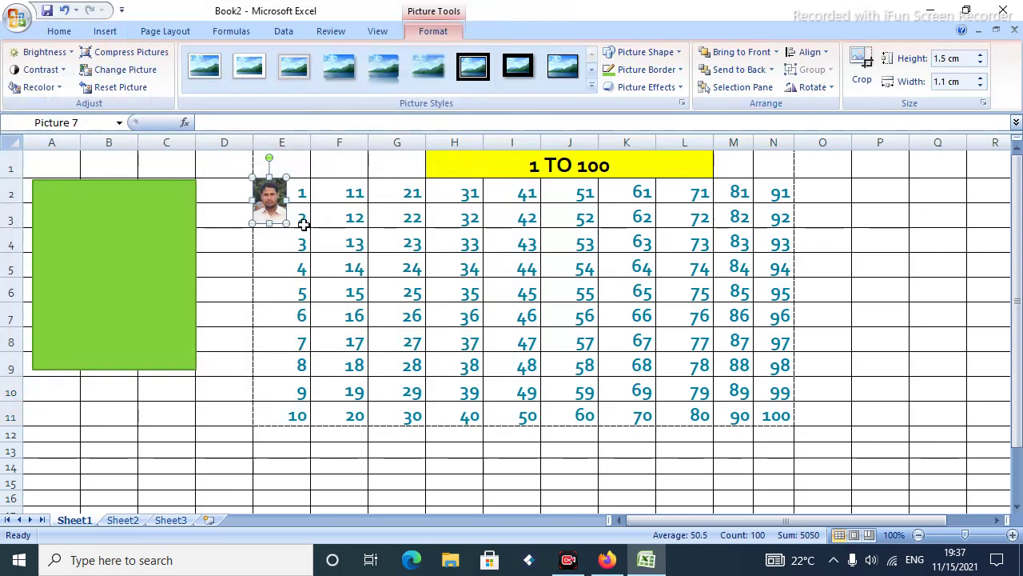
{"action": "left_click_drag", "start_coordinate": [287, 223], "coordinate": [433, 214]}
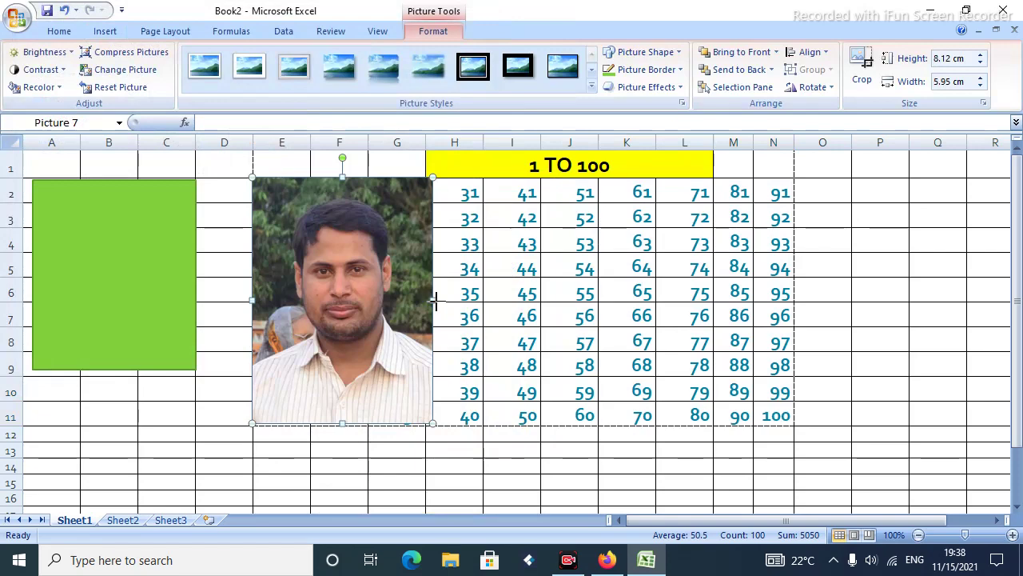
{"action": "left_click_drag", "start_coordinate": [435, 300], "coordinate": [792, 358]}
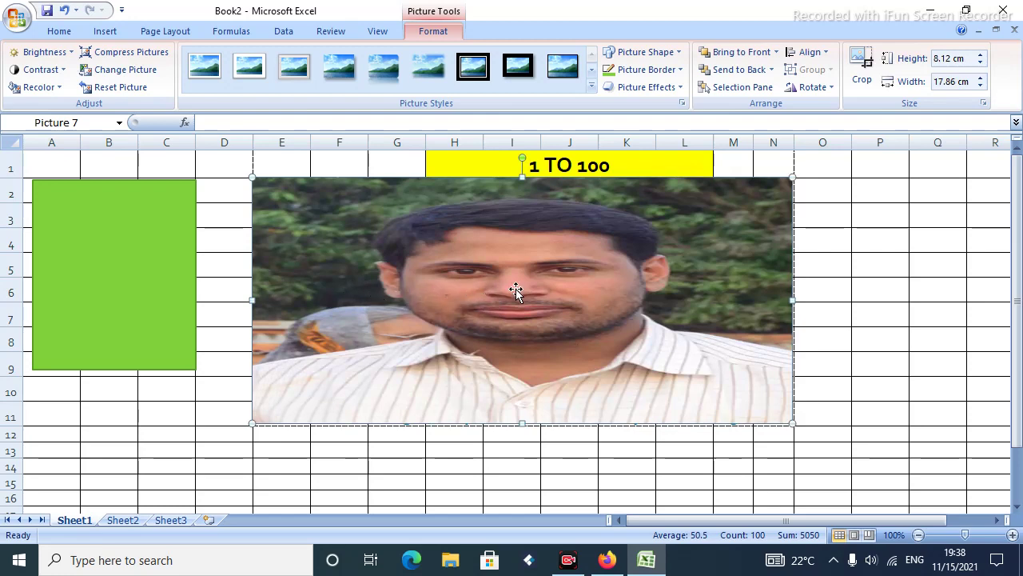
Send the photo backward and then to the very back behind other objects
{"action": "left_click", "coordinate": [759, 70]}
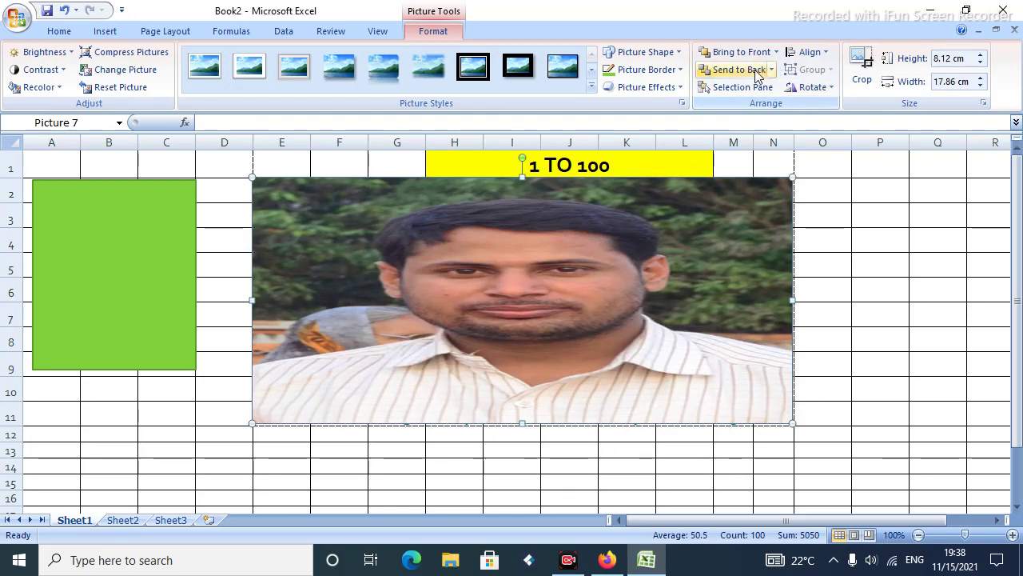
{"action": "left_click", "coordinate": [775, 52]}
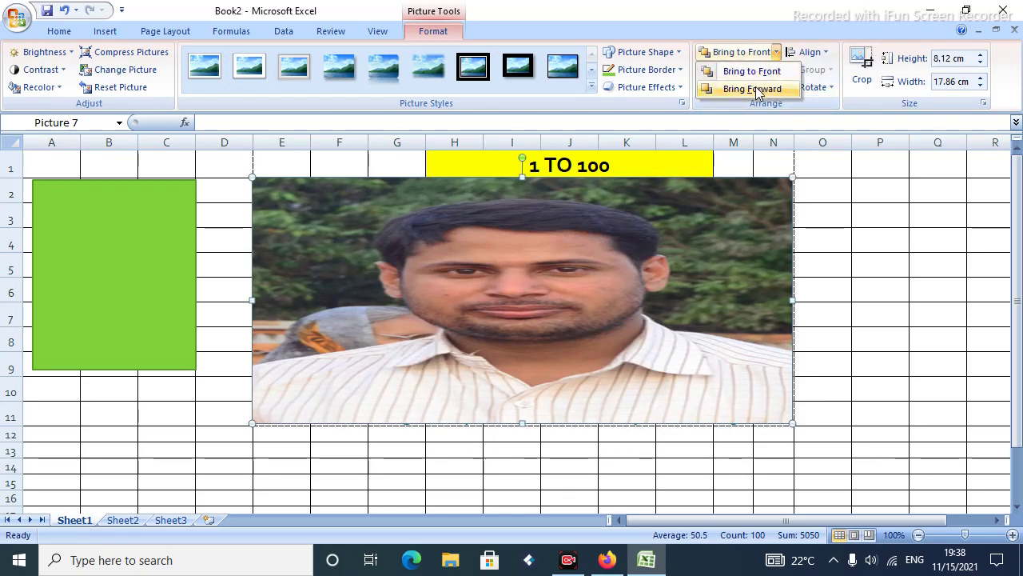
{"action": "left_click", "coordinate": [856, 152]}
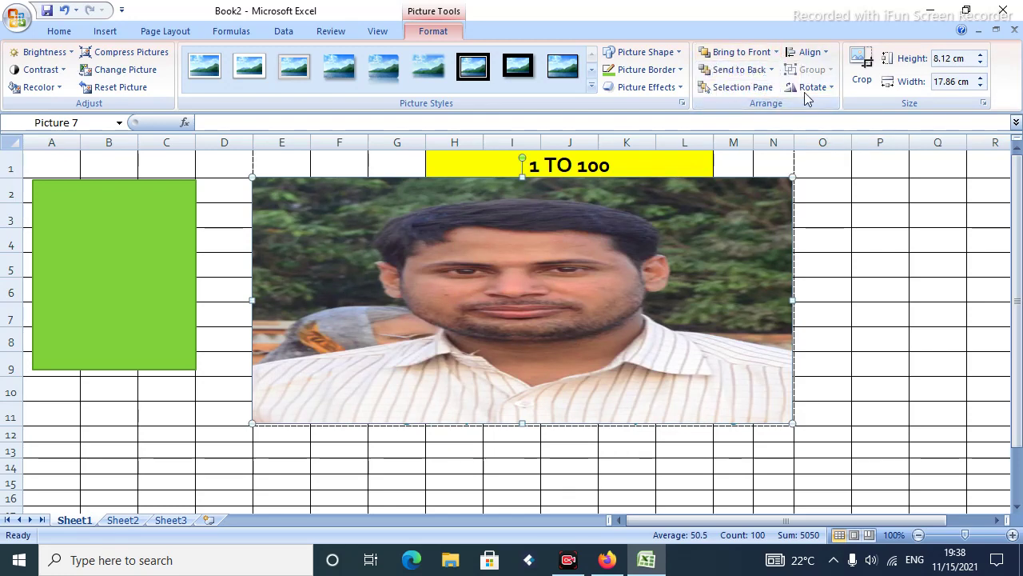
{"action": "left_click", "coordinate": [772, 70]}
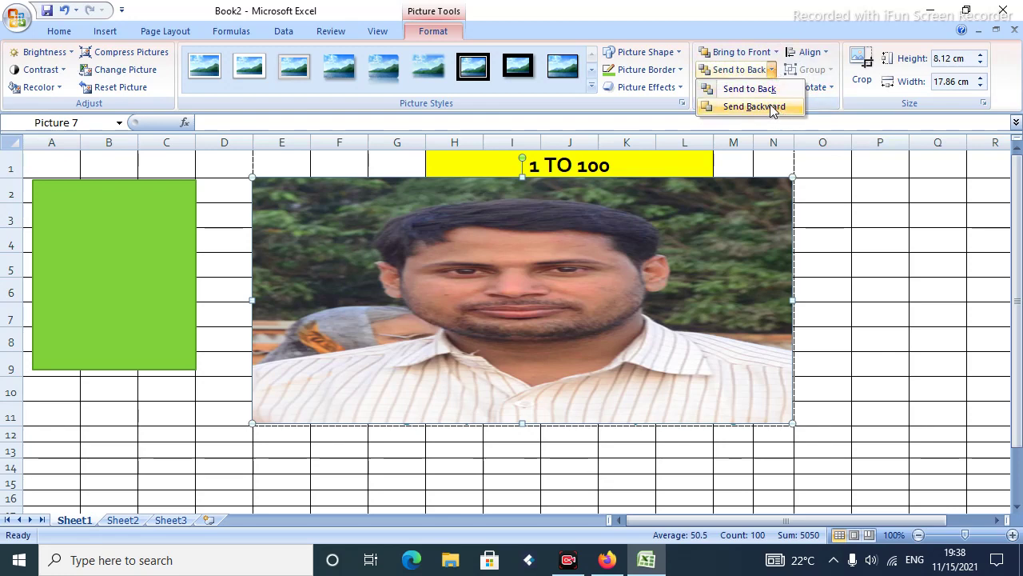
{"action": "left_click", "coordinate": [772, 107]}
{"action": "left_click", "coordinate": [773, 72]}
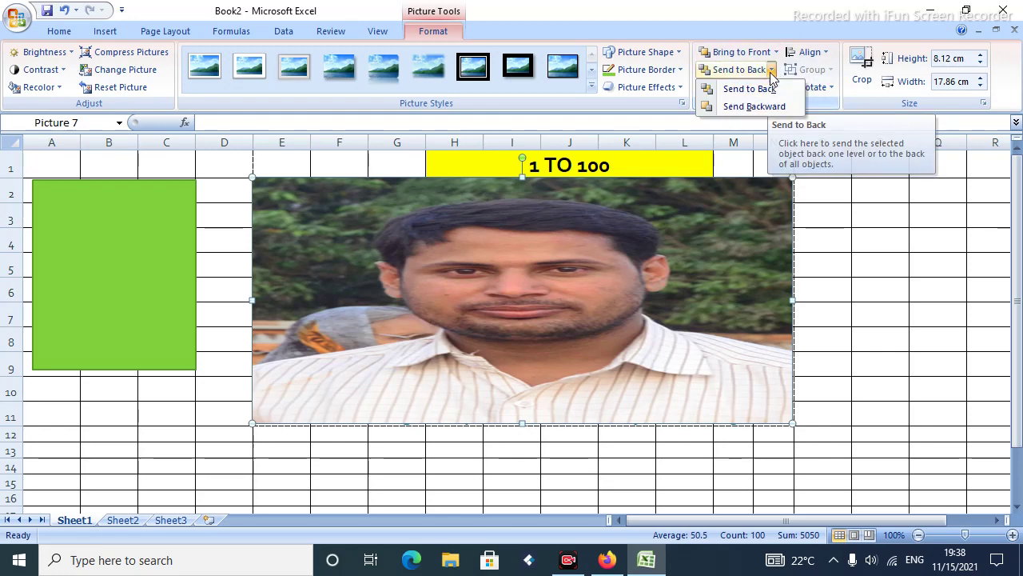
{"action": "left_click", "coordinate": [768, 88]}
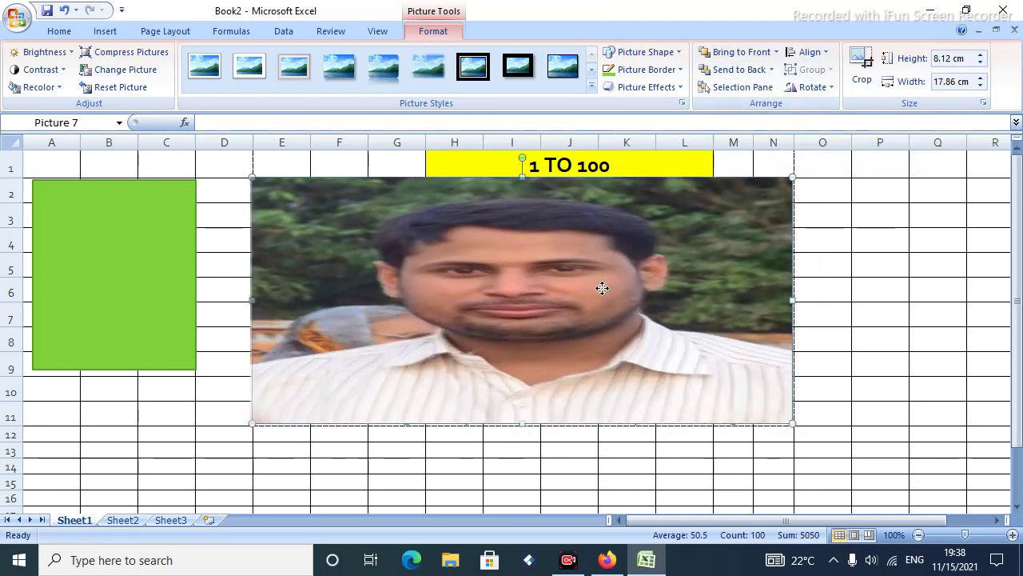
Delete the photo and move the green rectangle back to columns A–D
{"action": "left_click_drag", "start_coordinate": [163, 254], "coordinate": [485, 266]}
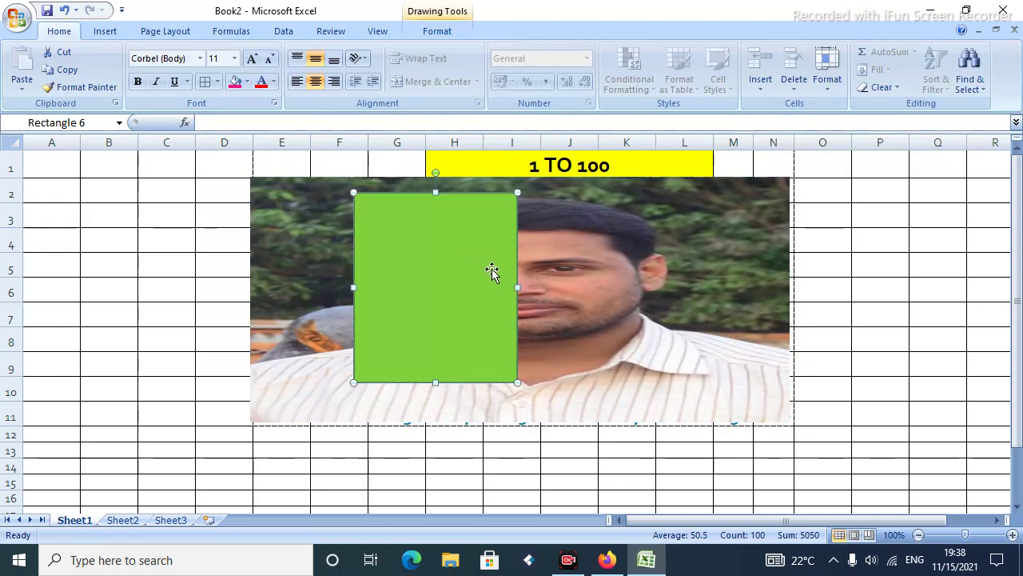
{"action": "left_click", "coordinate": [579, 270]}
{"action": "key", "text": "Delete"}
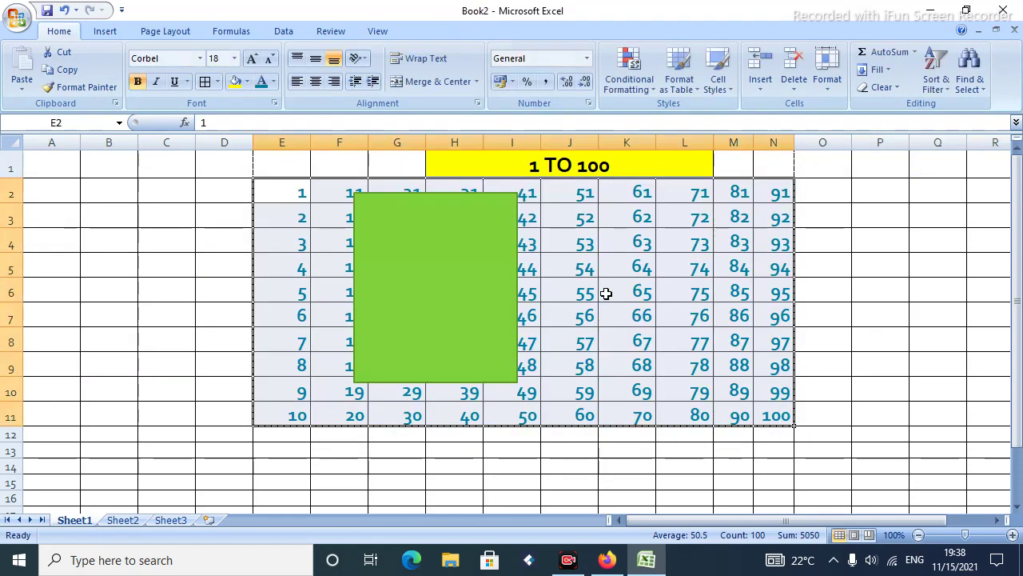
{"action": "left_click", "coordinate": [478, 294]}
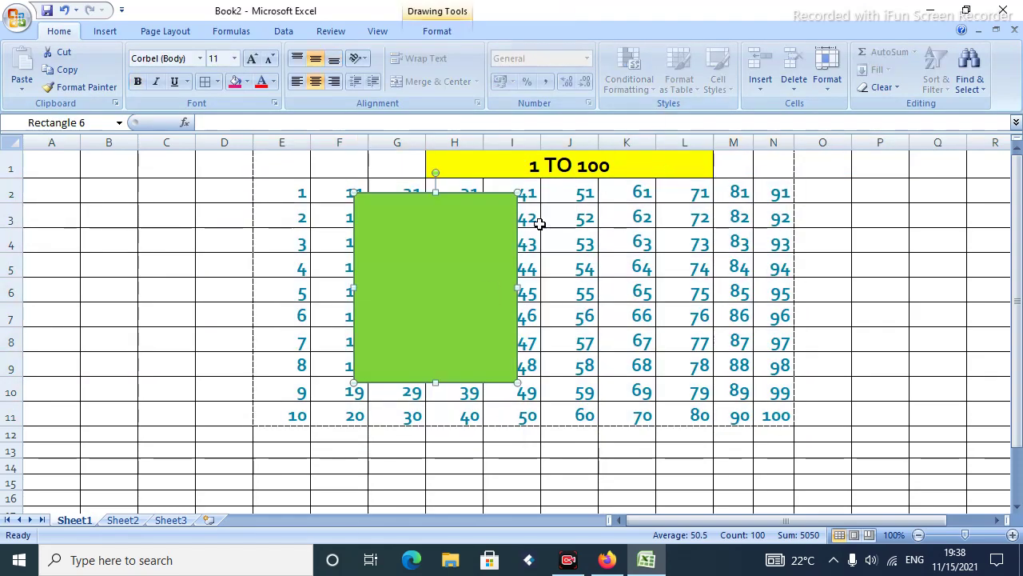
{"action": "mouse_move", "coordinate": [440, 267]}
{"action": "left_mouse_down"}
{"action": "mouse_move", "coordinate": [145, 253]}
{"action": "mouse_move", "coordinate": [435, 298]}
{"action": "left_mouse_up"}
Place a second green rectangle over columns G–I and bring it to the front
{"action": "left_click", "coordinate": [437, 31]}
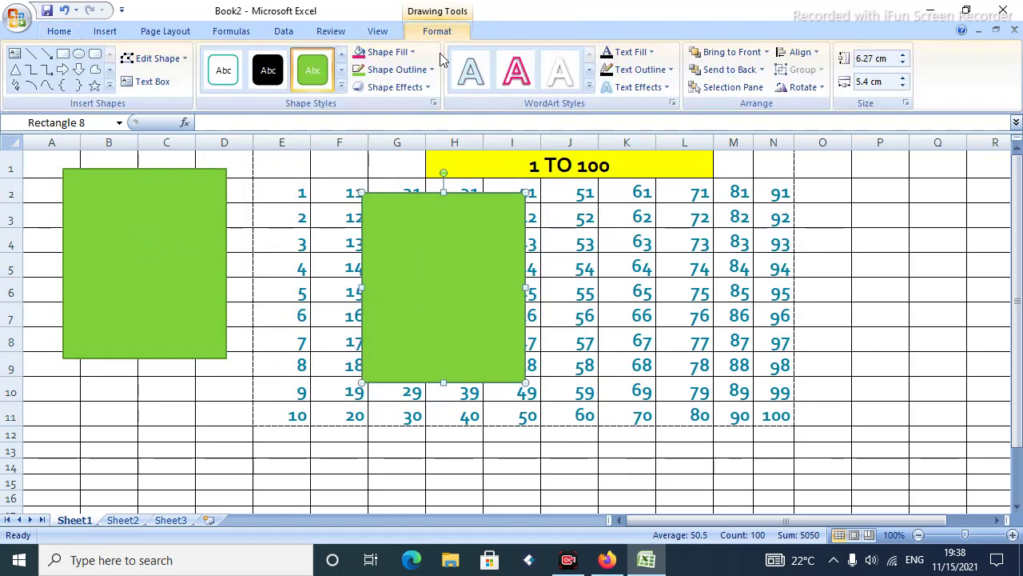
{"action": "left_click_drag", "start_coordinate": [464, 258], "coordinate": [488, 265]}
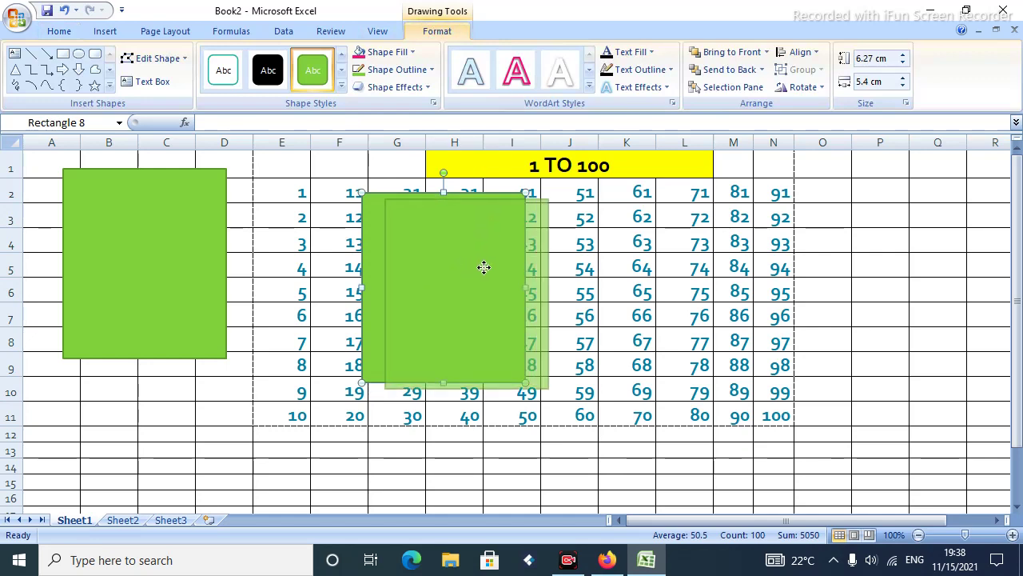
{"action": "left_click", "coordinate": [761, 70]}
{"action": "left_click", "coordinate": [754, 90]}
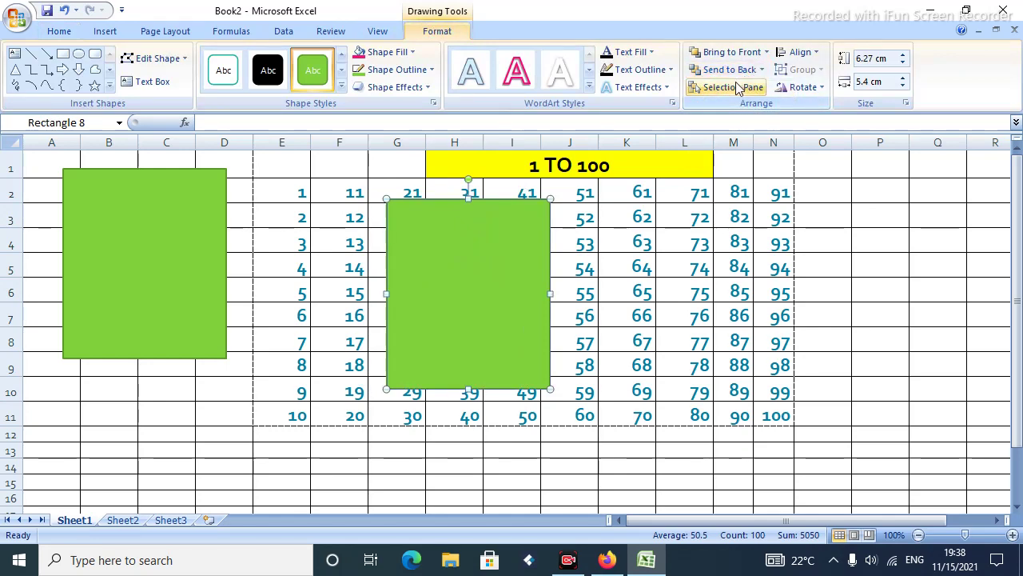
{"action": "left_click", "coordinate": [751, 70]}
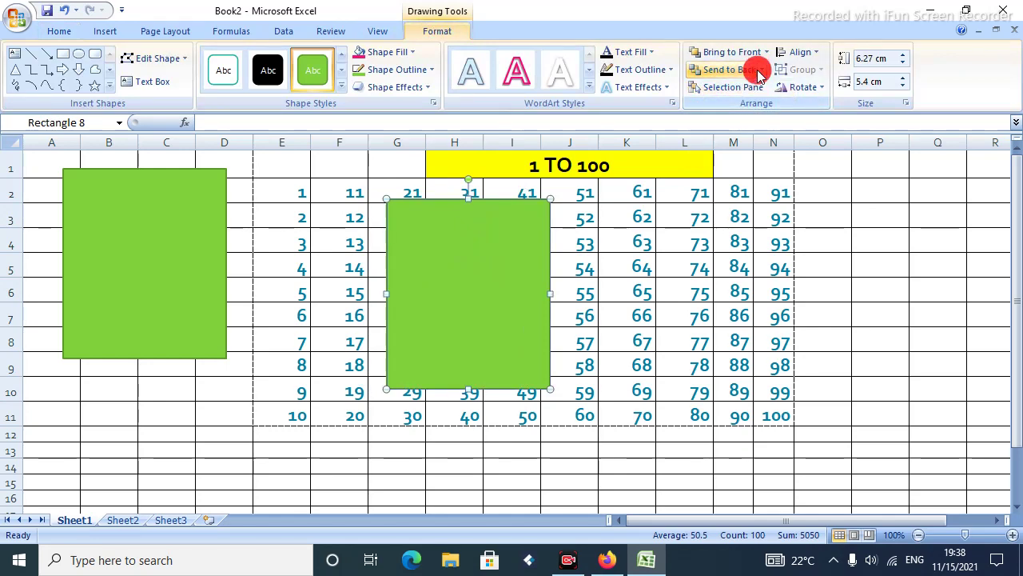
{"action": "left_click", "coordinate": [717, 49]}
Move the rectangle to columns H–J, widen it to 11.19 cm, and show the Selection Pane
{"action": "left_click_drag", "start_coordinate": [508, 248], "coordinate": [571, 242]}
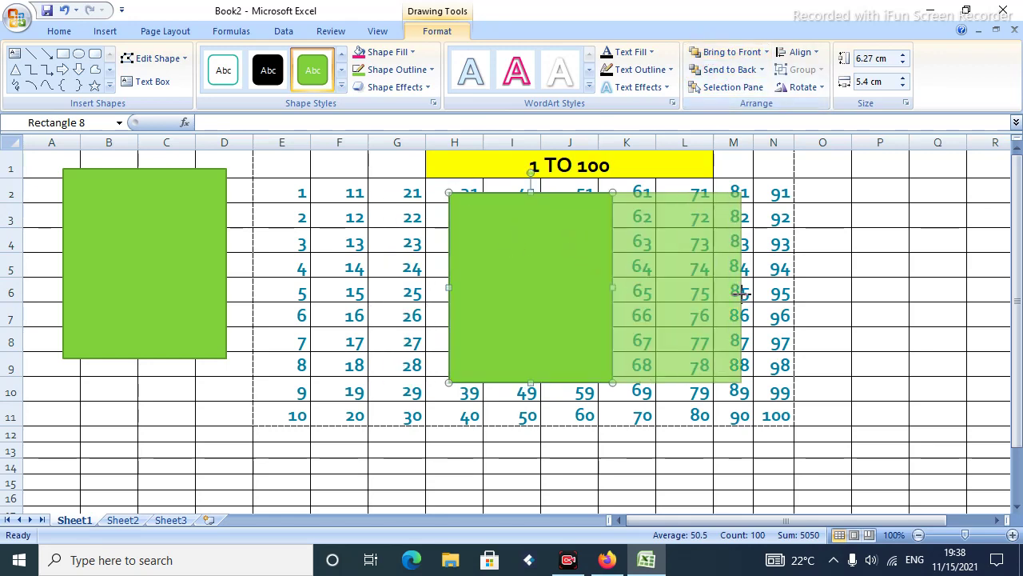
{"action": "left_click_drag", "start_coordinate": [614, 288], "coordinate": [788, 288]}
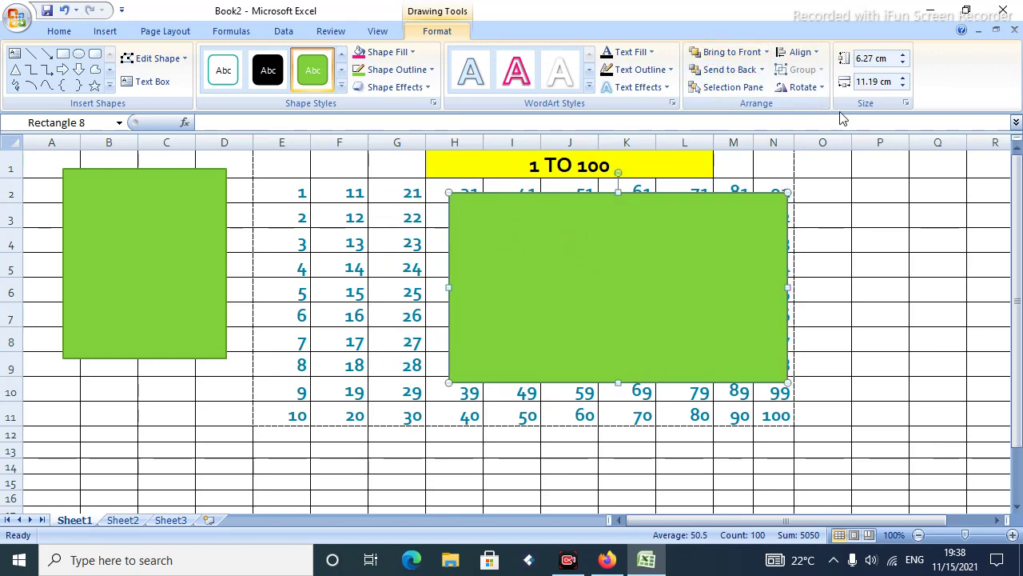
{"action": "left_click", "coordinate": [731, 87]}
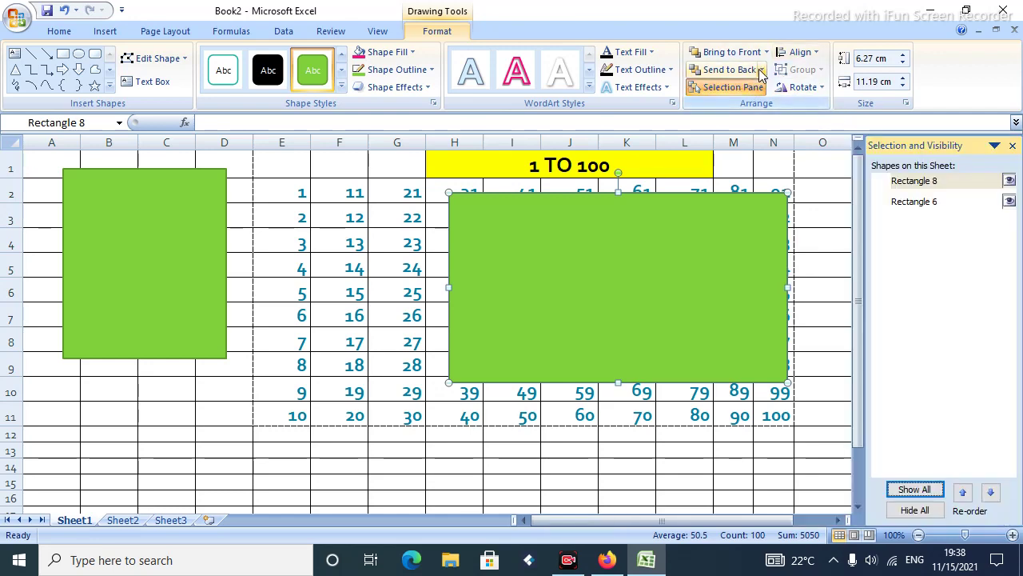
{"action": "left_click", "coordinate": [761, 72]}
{"action": "left_click", "coordinate": [761, 72]}
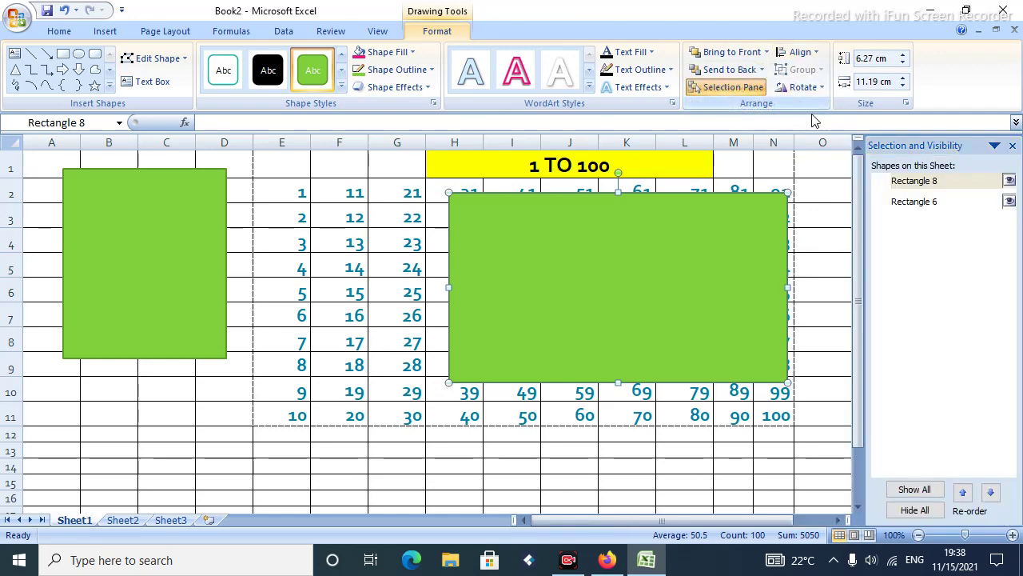
{"action": "left_click", "coordinate": [1010, 179]}
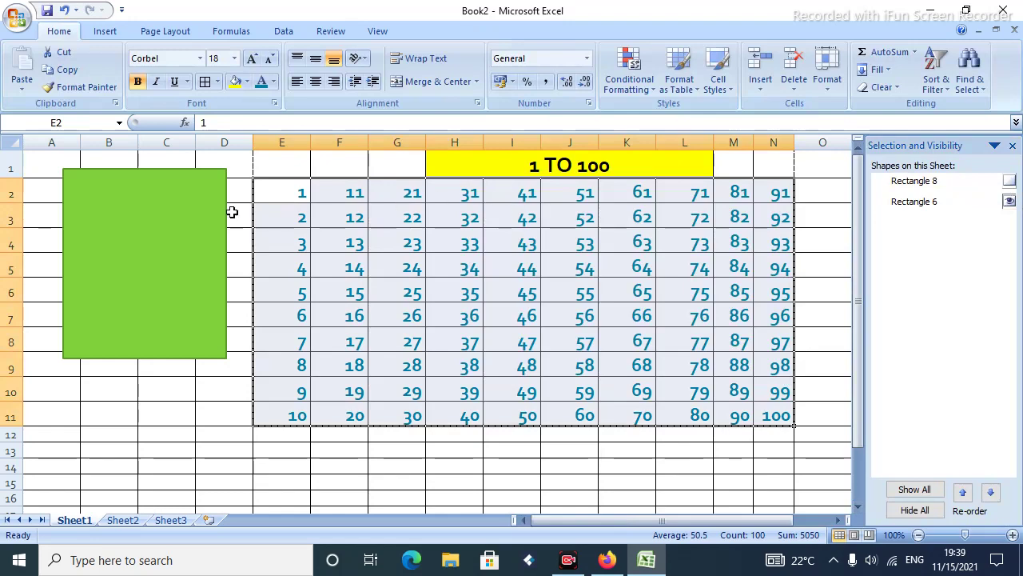
{"action": "left_click", "coordinate": [144, 228]}
{"action": "key", "text": "Delete"}
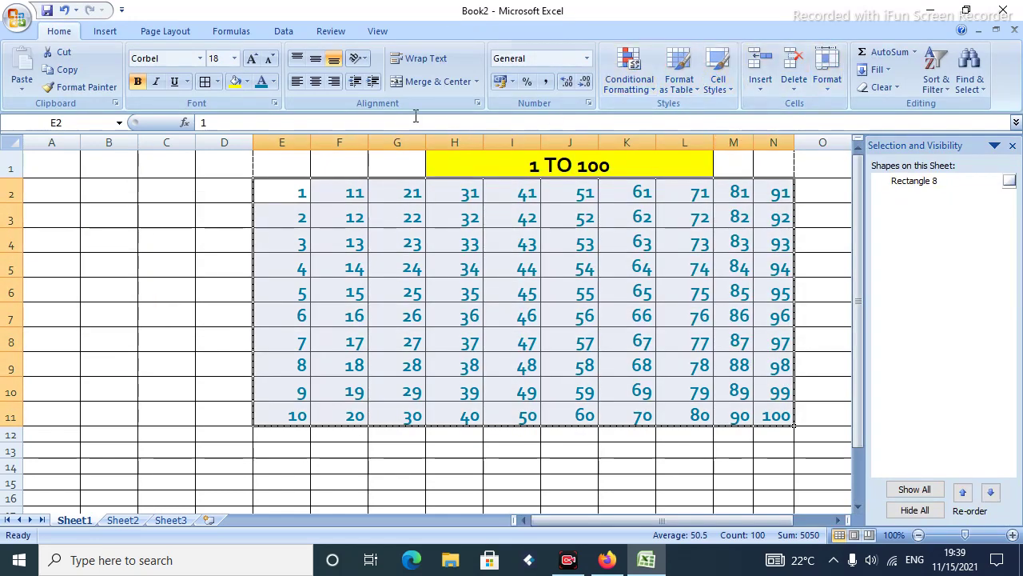
{"action": "left_click", "coordinate": [165, 31]}
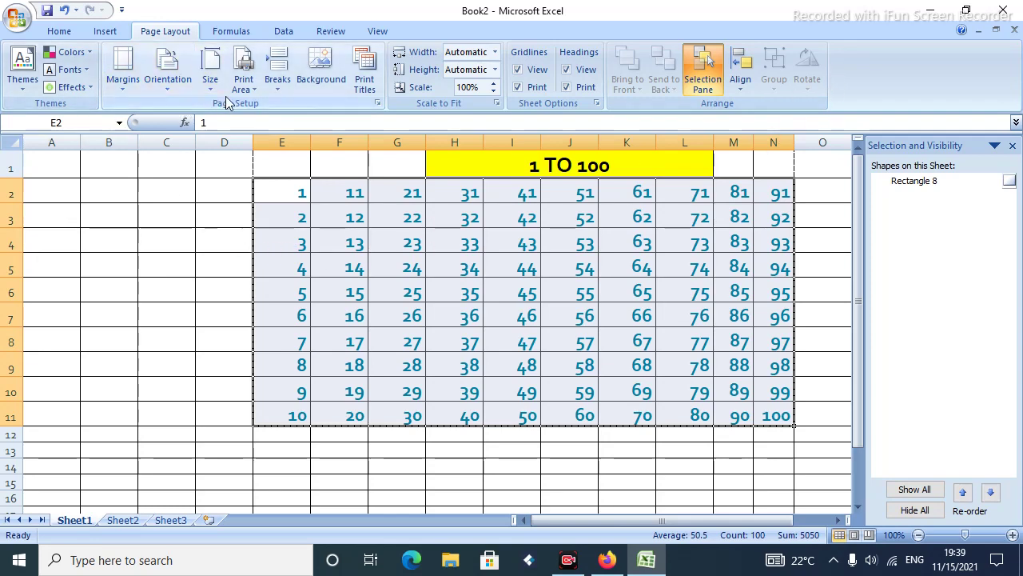
Insert the portrait photo from the Saved Pictures folder into the sheet
{"action": "left_click", "coordinate": [105, 30]}
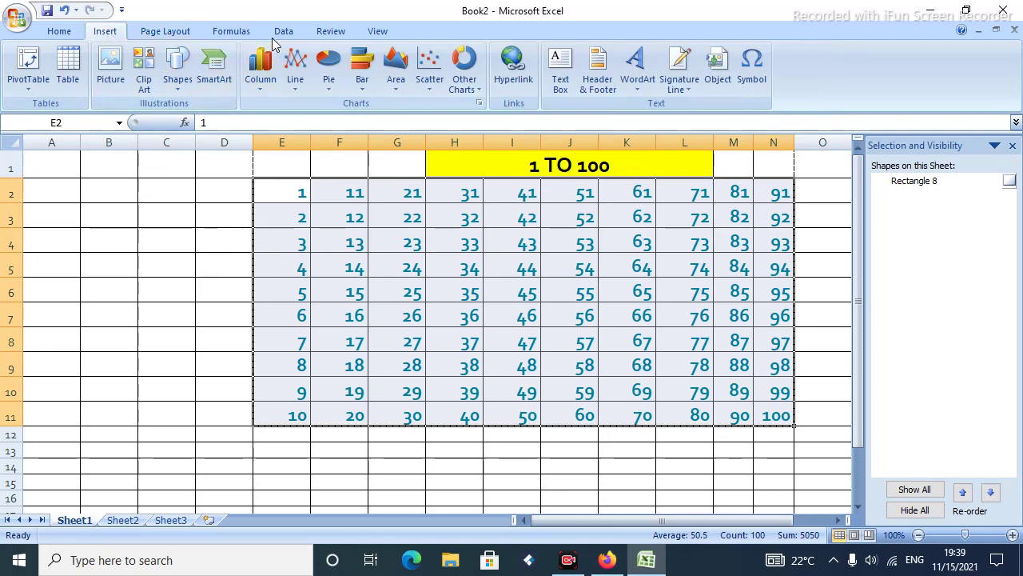
{"action": "left_click", "coordinate": [166, 30]}
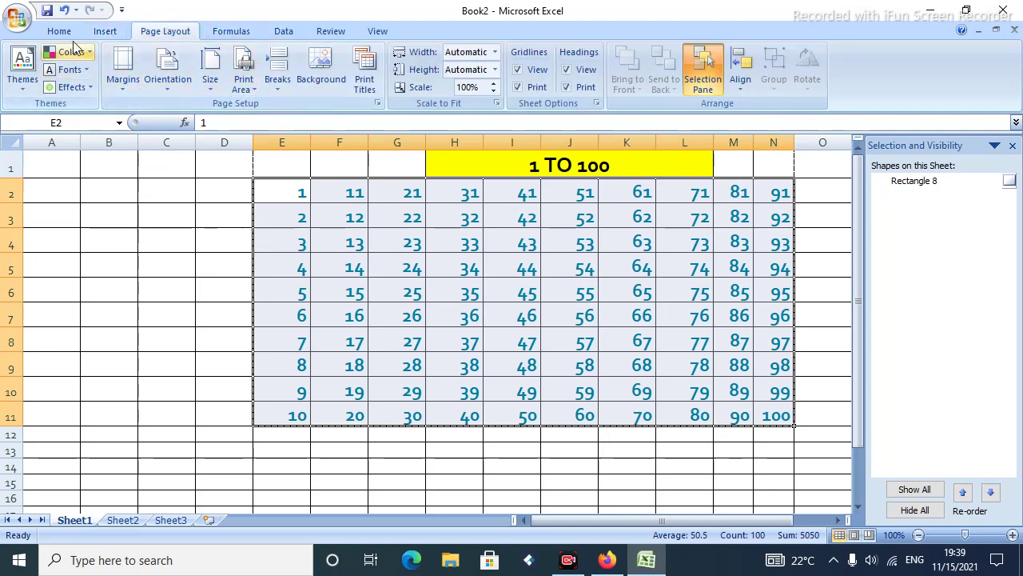
{"action": "left_click", "coordinate": [104, 30]}
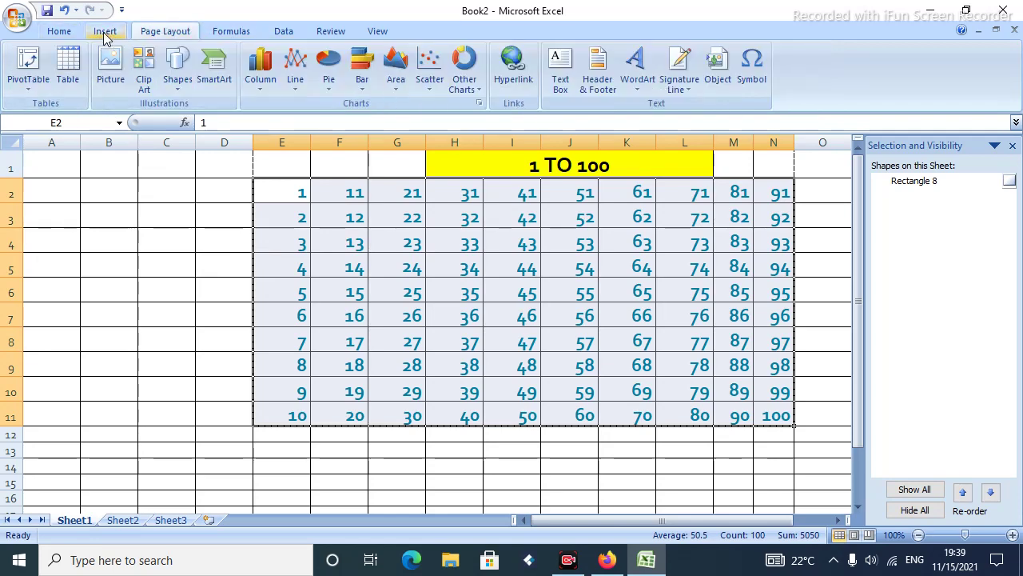
{"action": "left_click", "coordinate": [111, 66]}
{"action": "left_click", "coordinate": [274, 137]}
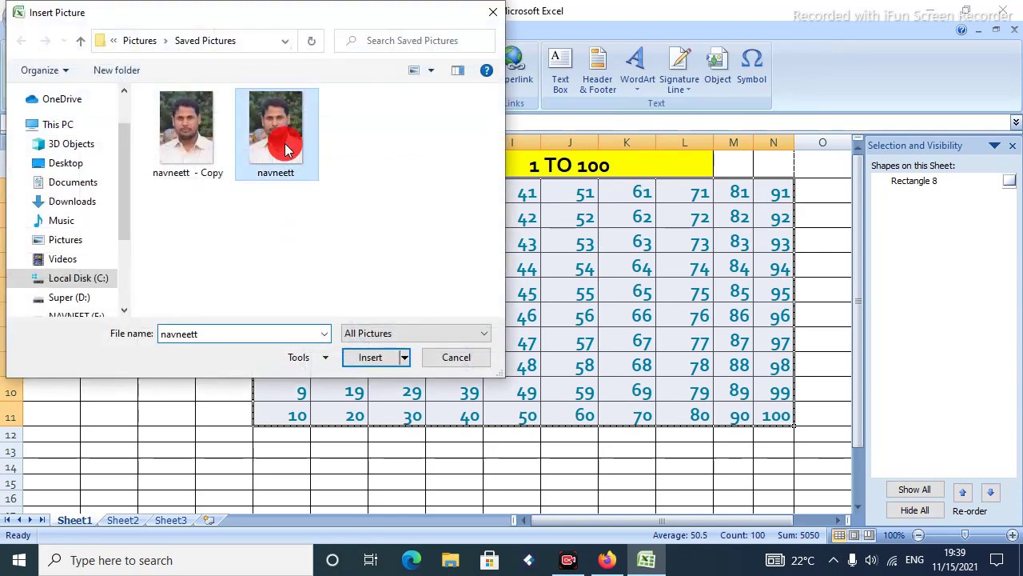
{"action": "left_click", "coordinate": [367, 356]}
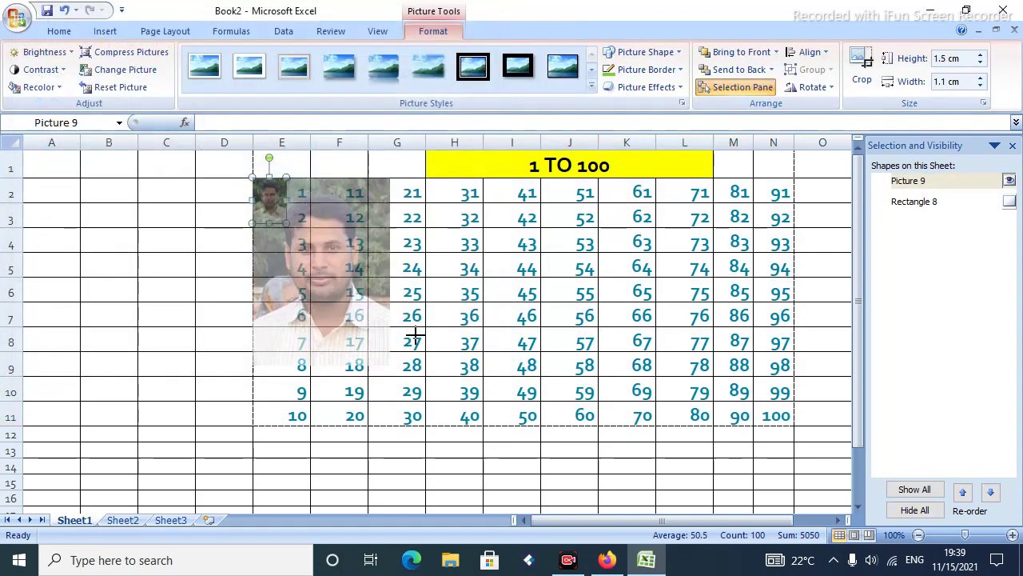
Enlarge the photo to about 9.24 × 6.77 cm and close the shapes list
{"action": "left_click_drag", "start_coordinate": [286, 223], "coordinate": [457, 456]}
{"action": "left_click_drag", "start_coordinate": [386, 306], "coordinate": [408, 299]}
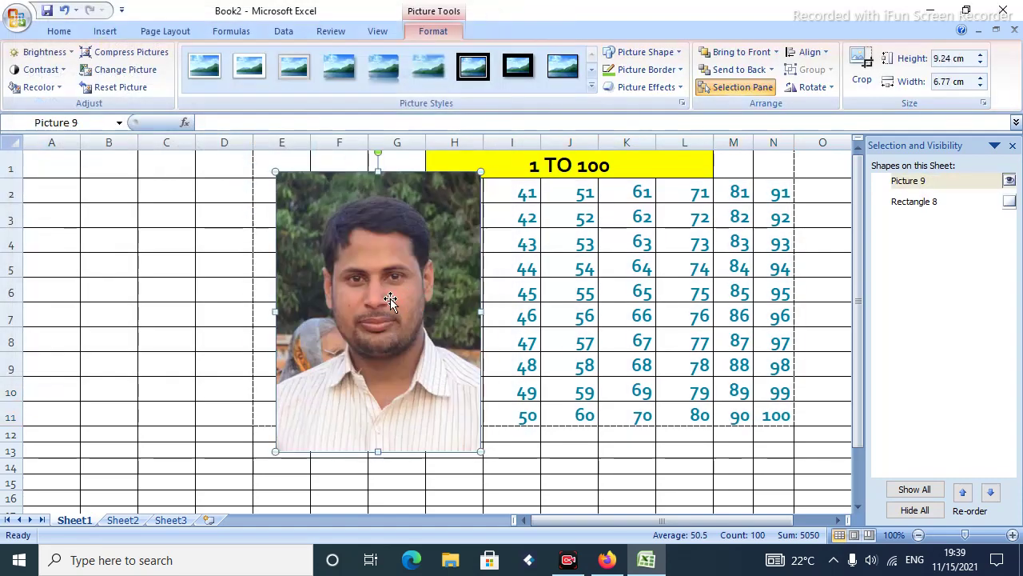
{"action": "left_click", "coordinate": [758, 89]}
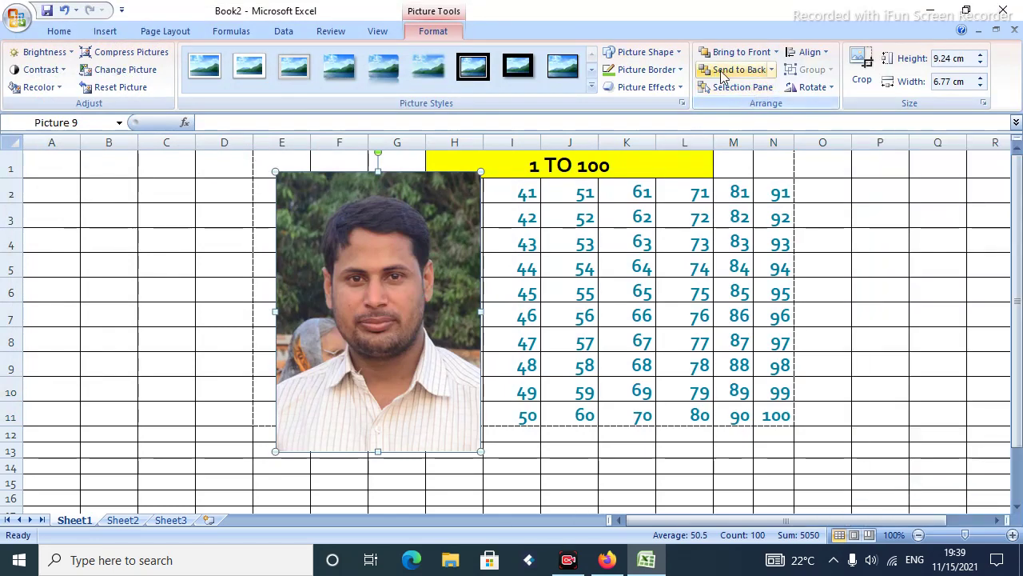
Send the photo to the back, bring it to the front, then send it back again
{"action": "left_click", "coordinate": [726, 72]}
{"action": "left_click", "coordinate": [710, 72]}
{"action": "left_click", "coordinate": [744, 54]}
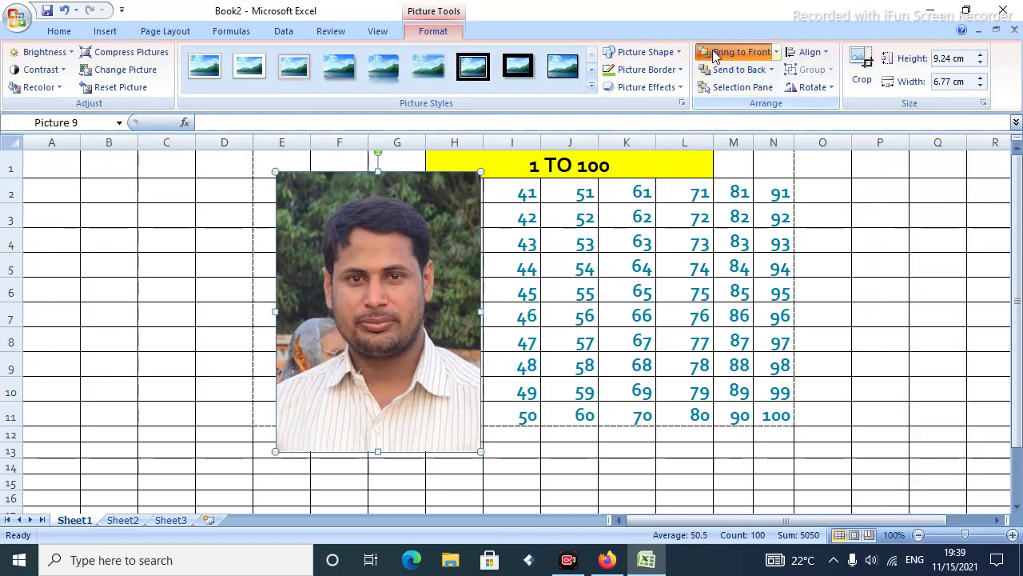
{"action": "left_click", "coordinate": [775, 52]}
{"action": "left_click", "coordinate": [757, 71]}
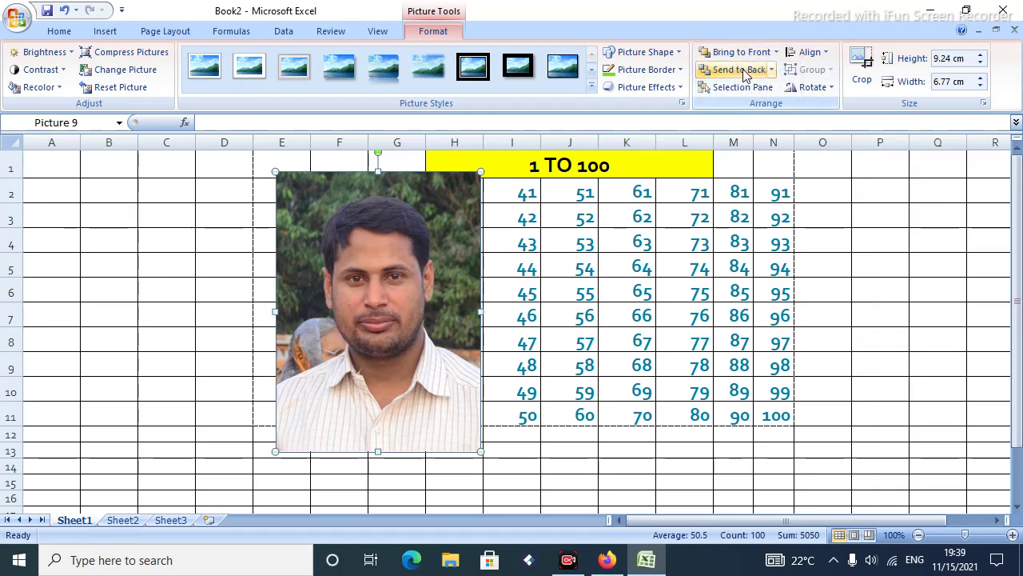
{"action": "left_click", "coordinate": [740, 70]}
Move the photo back one layer at a time, finally sending it behind everything
{"action": "left_click", "coordinate": [772, 71]}
{"action": "left_click", "coordinate": [760, 108]}
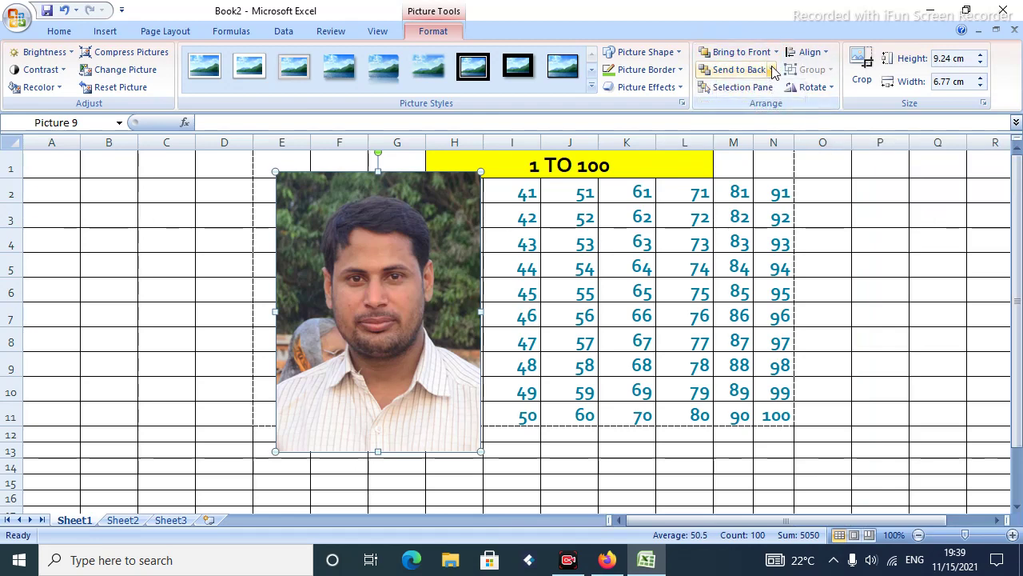
{"action": "left_click", "coordinate": [772, 70]}
{"action": "left_click", "coordinate": [759, 107]}
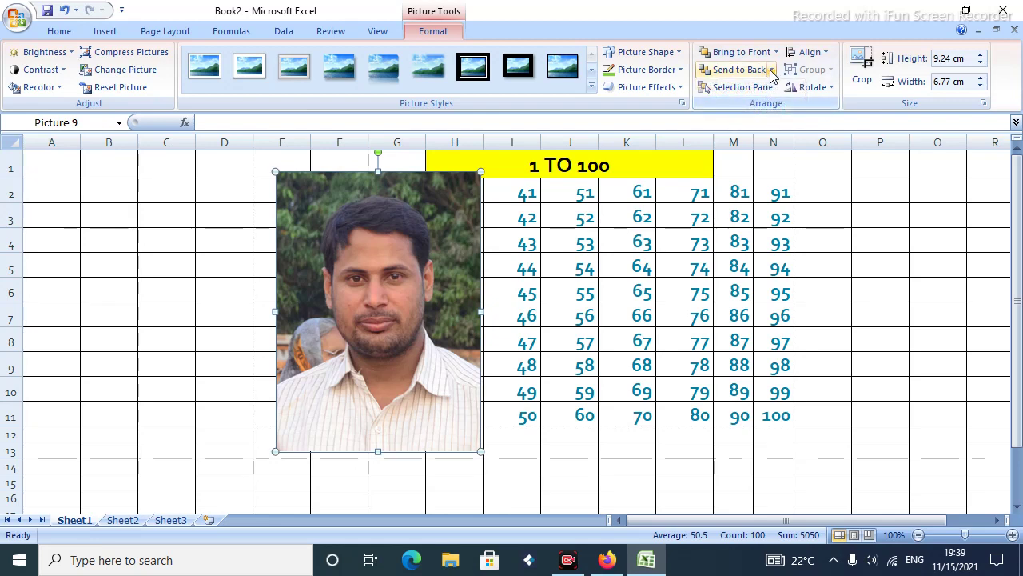
{"action": "left_click", "coordinate": [772, 71]}
{"action": "left_click", "coordinate": [763, 107]}
{"action": "left_click", "coordinate": [772, 70]}
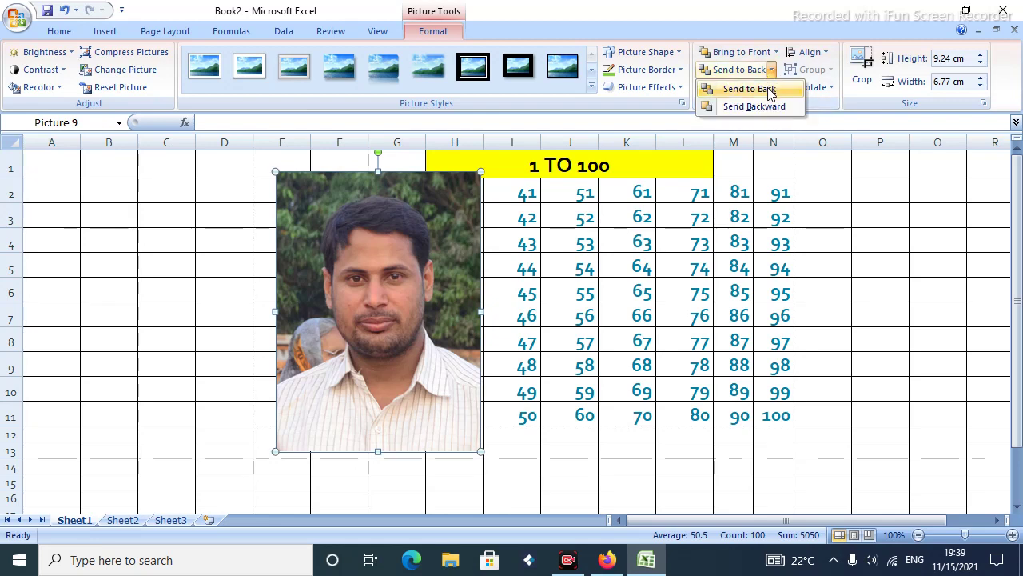
{"action": "left_click", "coordinate": [765, 88]}
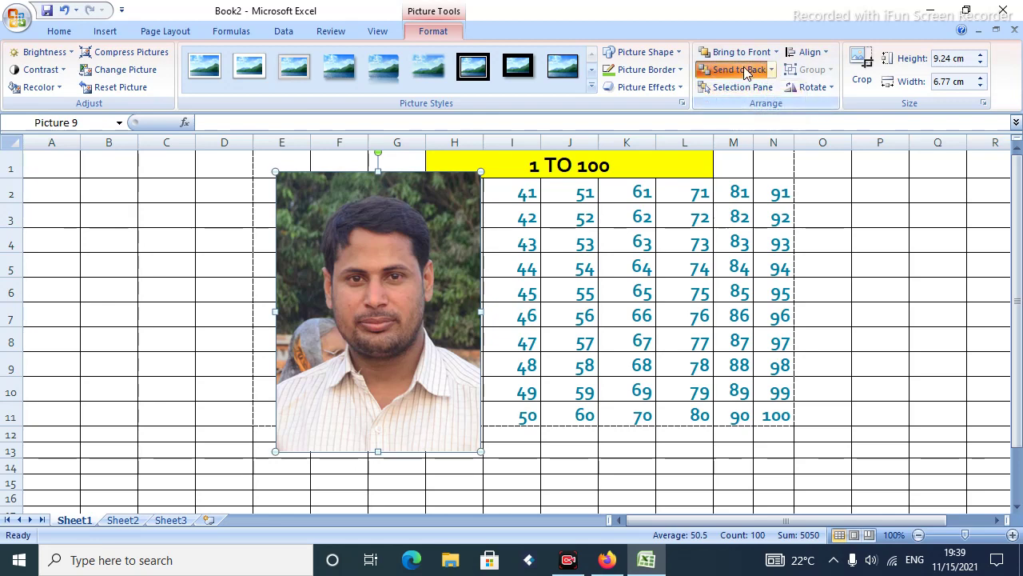
{"action": "left_click", "coordinate": [736, 71]}
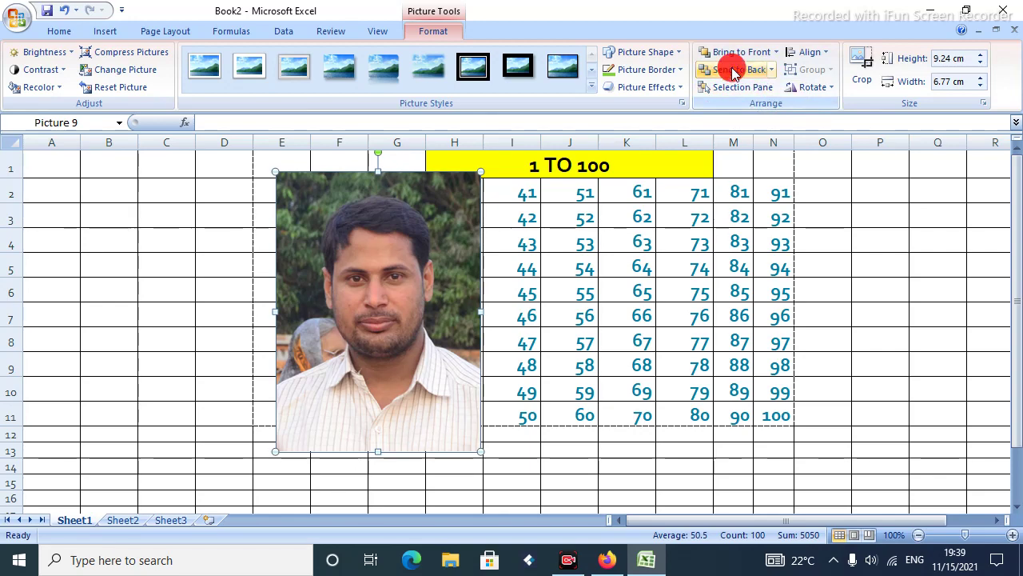
{"action": "left_click", "coordinate": [832, 88]}
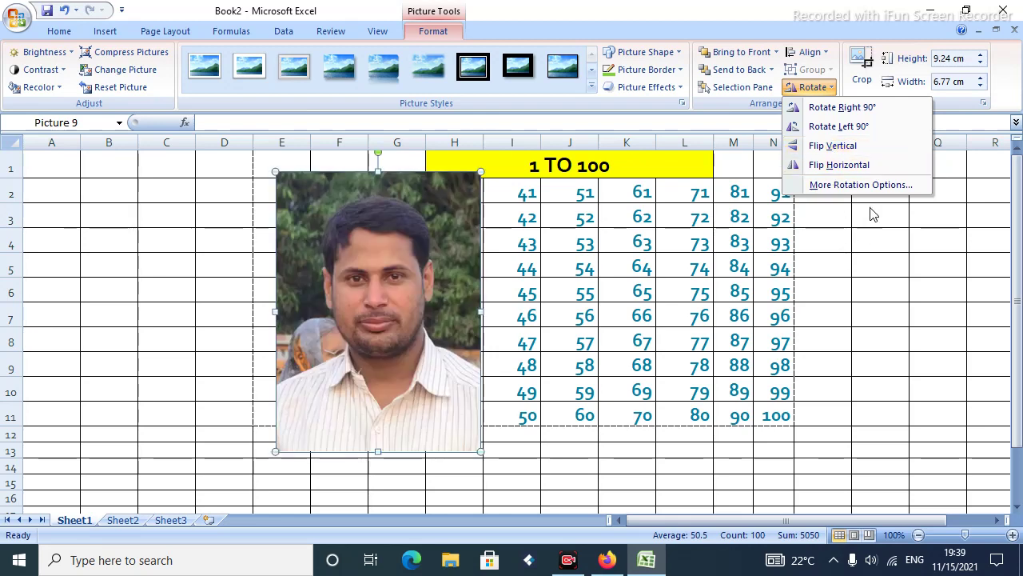
Crop the photo frame out to column N, up to row 11 and left to column B
{"action": "key", "text": "Escape"}
{"action": "left_click", "coordinate": [863, 69]}
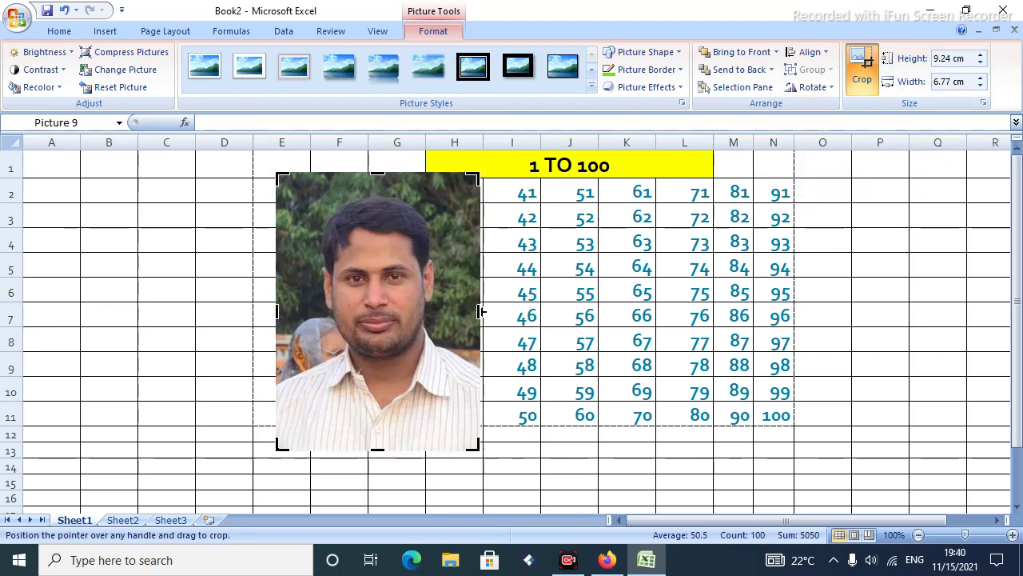
{"action": "left_click_drag", "start_coordinate": [480, 310], "coordinate": [790, 315]}
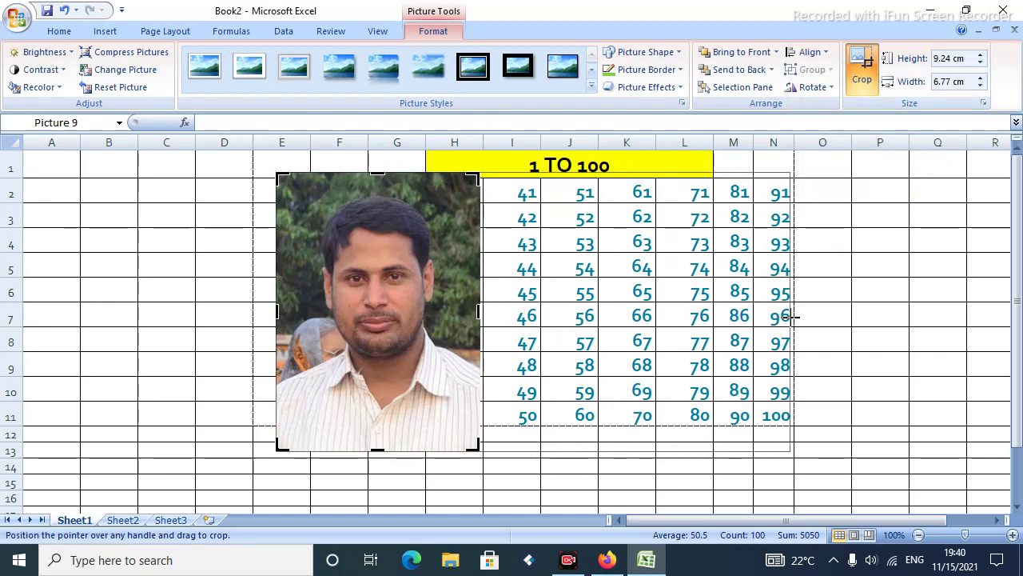
{"action": "left_click_drag", "start_coordinate": [533, 450], "coordinate": [533, 429]}
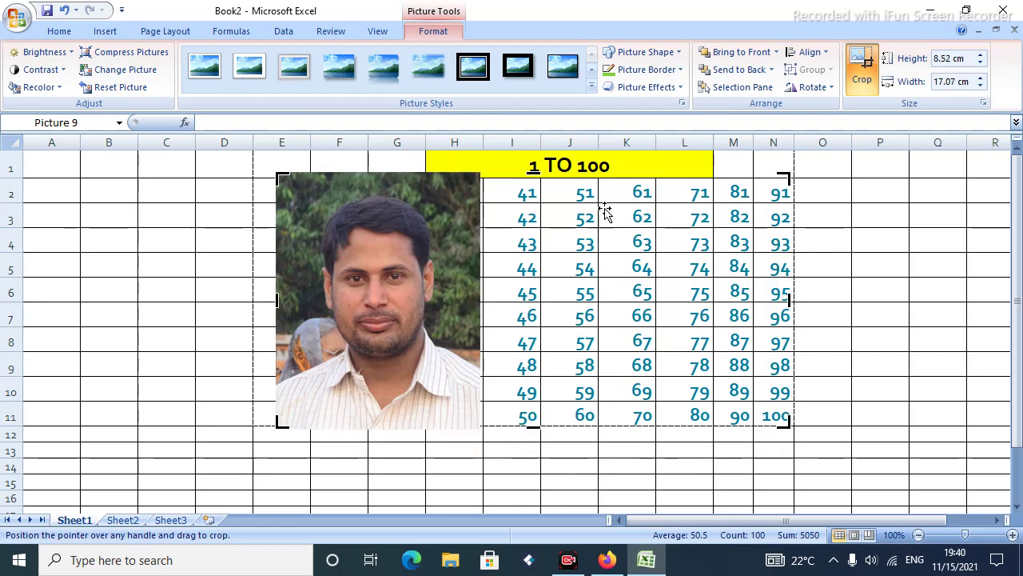
{"action": "left_click", "coordinate": [736, 54]}
{"action": "left_click_drag", "start_coordinate": [275, 300], "coordinate": [82, 300]}
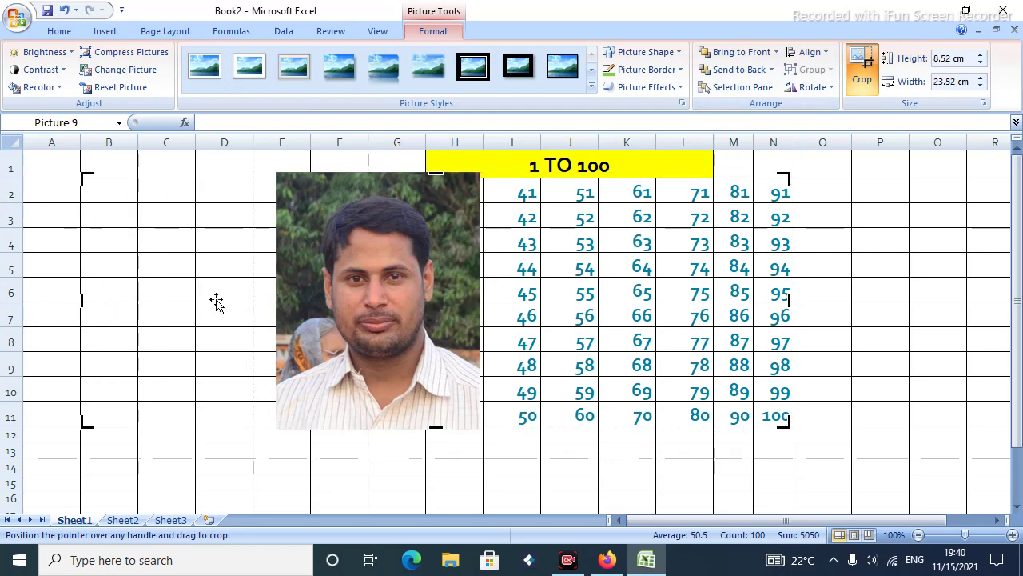
{"action": "left_click", "coordinate": [813, 87]}
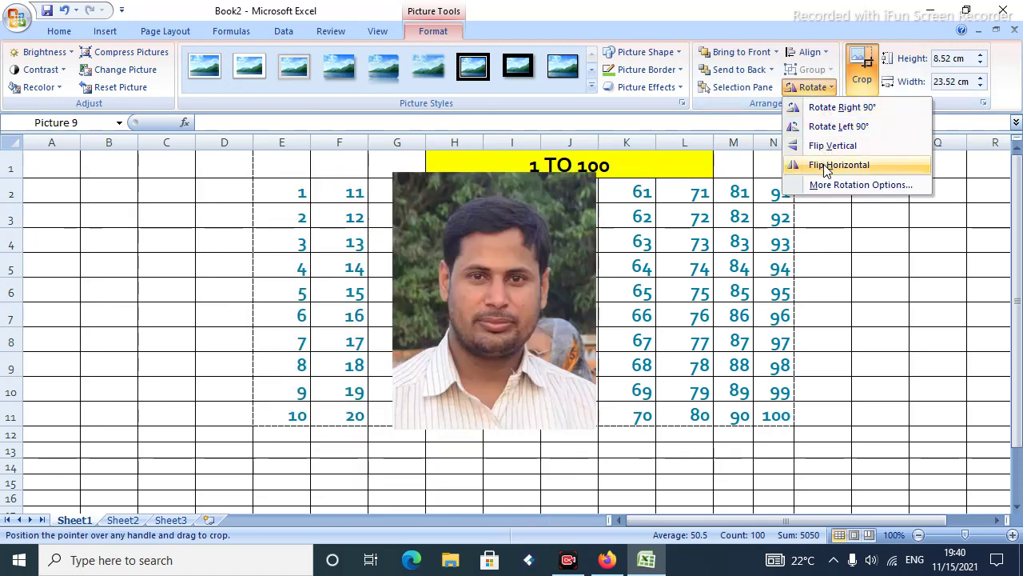
Flip Picture 9 horizontally so the mirrored portrait sits over columns H–J
{"action": "left_click", "coordinate": [826, 166]}
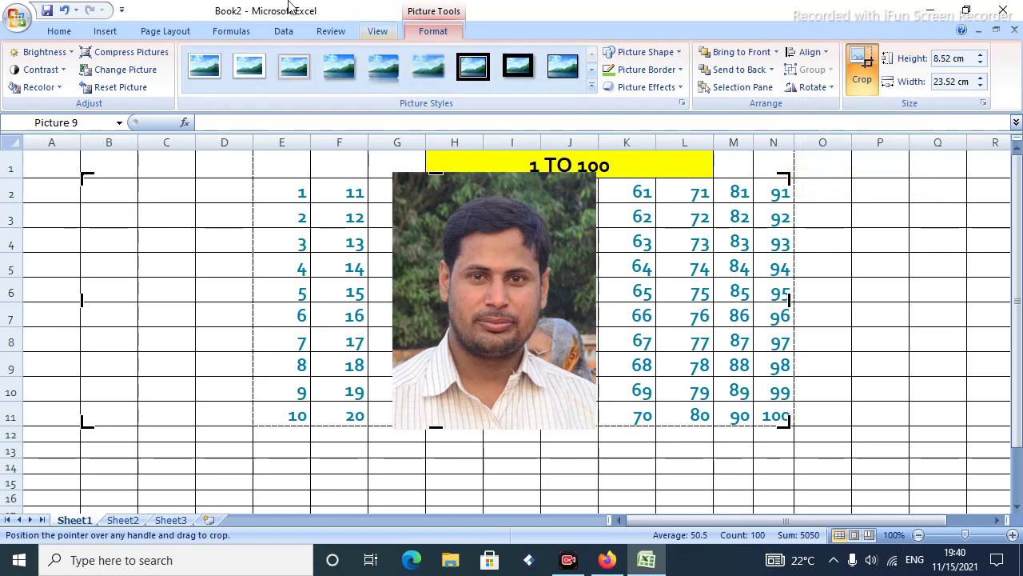
{"action": "left_click", "coordinate": [165, 32]}
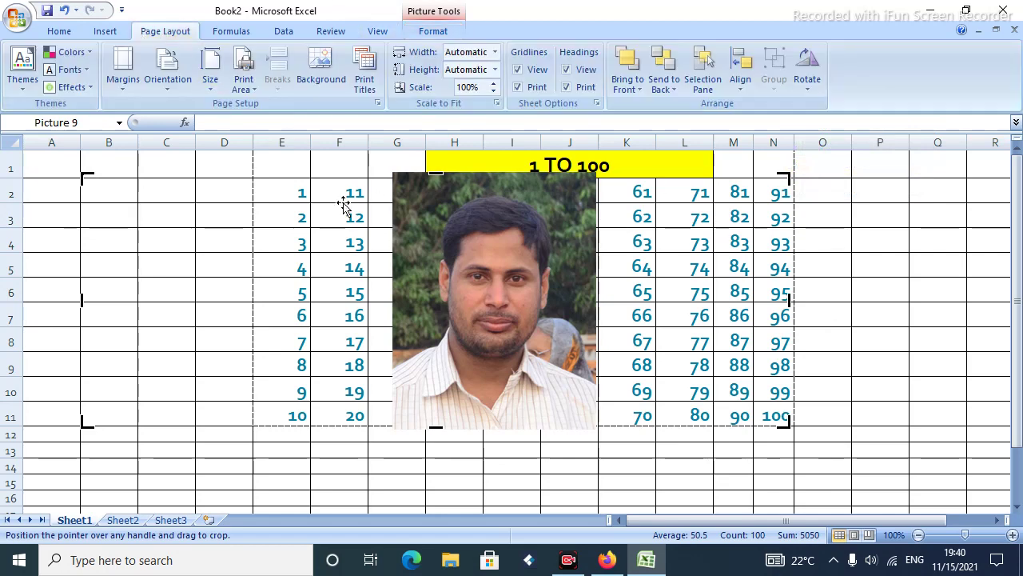